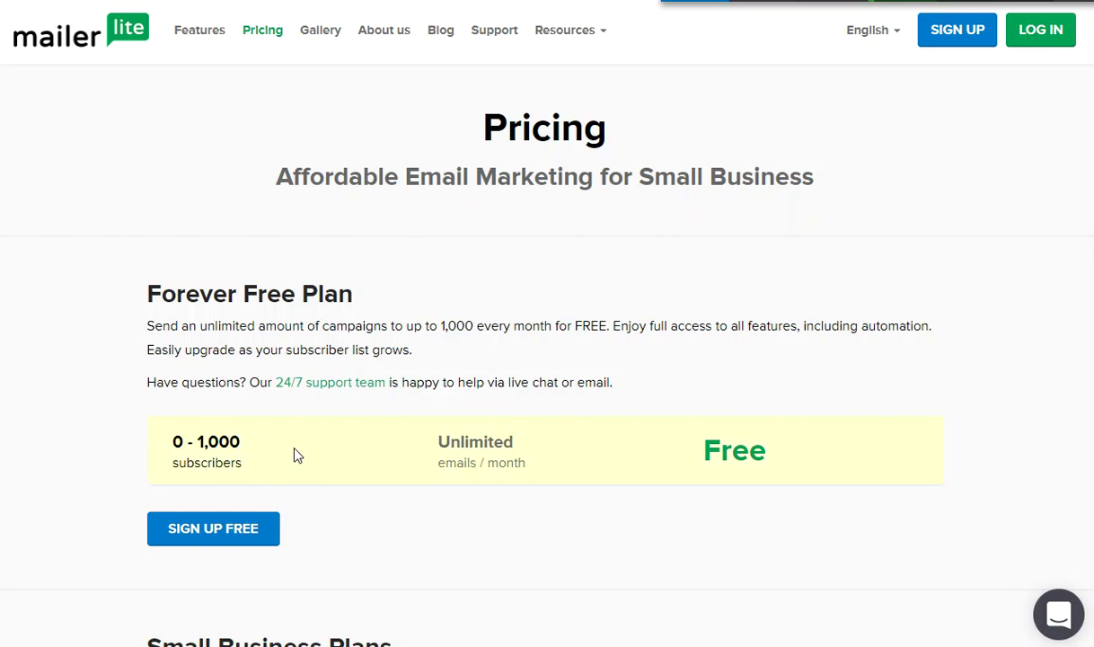
- Examine the MailerLite pricing page, from the Forever Free Plan down to the Small Business Plans
{"action": "scroll", "coordinate": [339, 354], "scroll_direction": "down", "scroll_amount": 2}
{"action": "scroll", "coordinate": [339, 354], "scroll_direction": "down", "scroll_amount": 4}
{"action": "scroll", "coordinate": [142, 521], "scroll_direction": "down", "scroll_amount": 2}
{"action": "scroll", "coordinate": [141, 521], "scroll_direction": "down", "scroll_amount": 4}
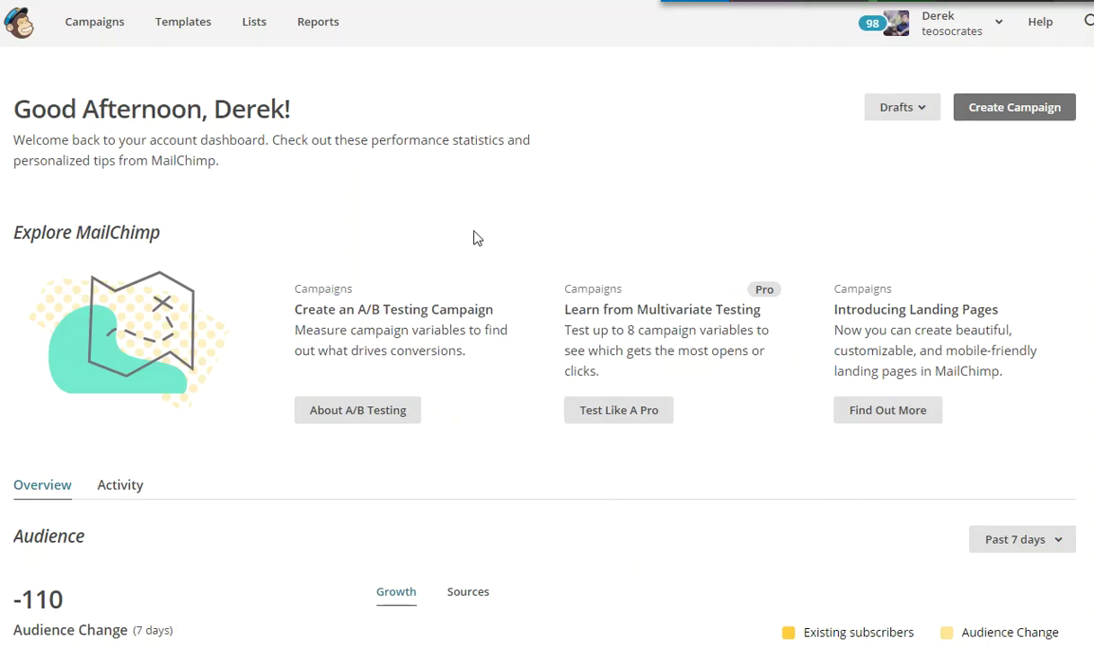
- Browse the MailChimp subscriber lists and view the actions available for the first testing list
{"action": "left_click", "coordinate": [251, 27]}
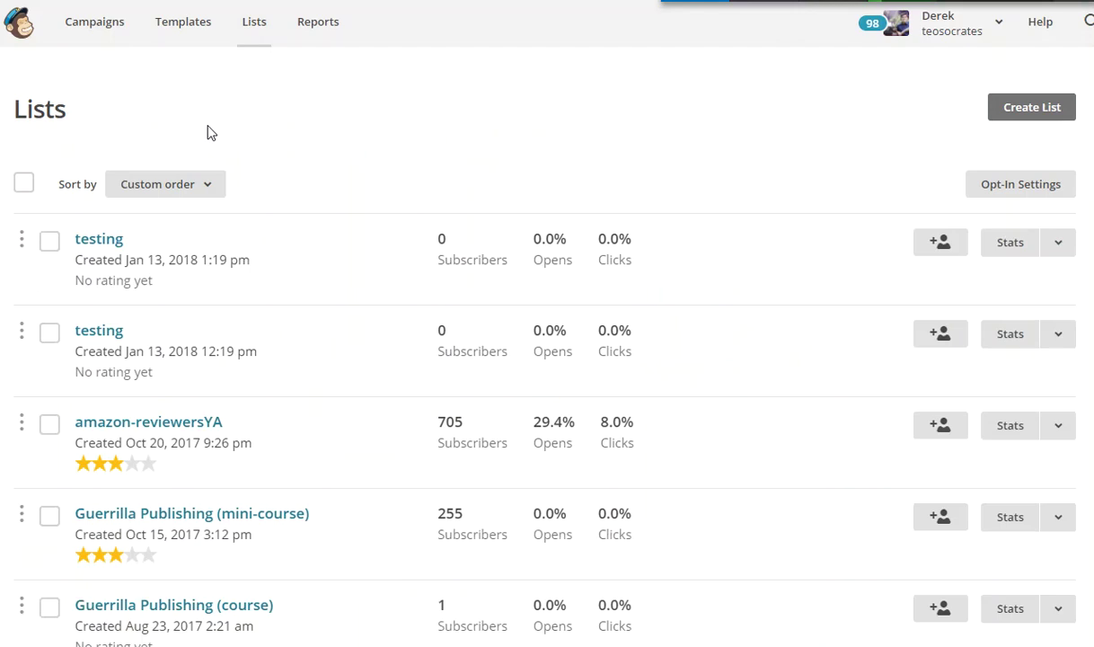
{"action": "scroll", "coordinate": [339, 231], "scroll_direction": "down", "scroll_amount": 8}
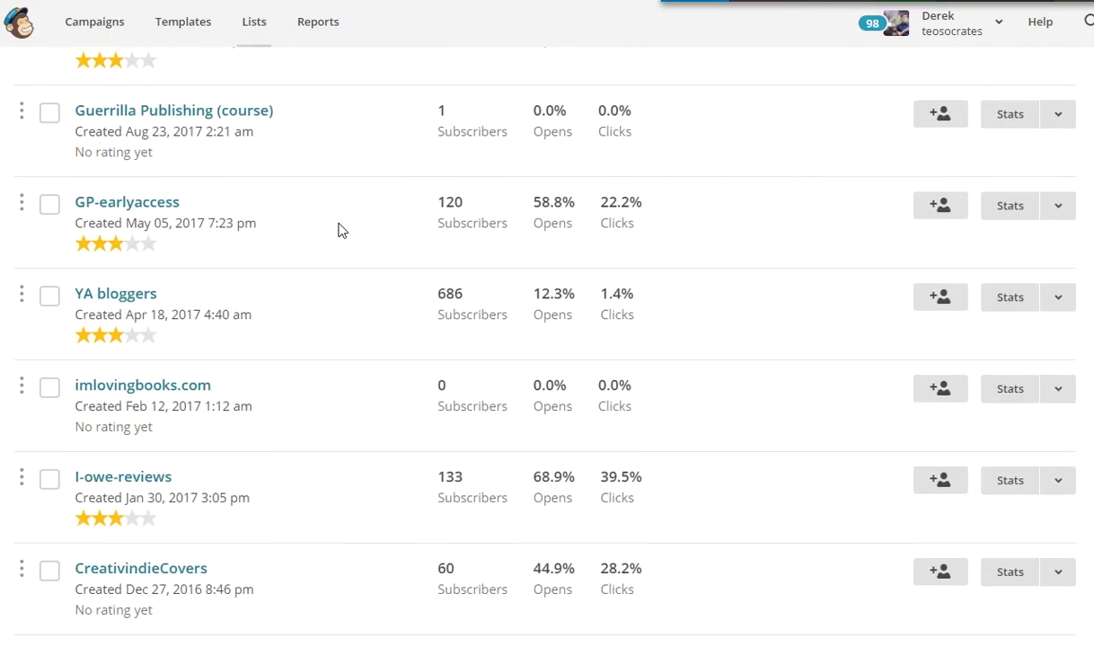
{"action": "scroll", "coordinate": [340, 230], "scroll_direction": "up", "scroll_amount": 10}
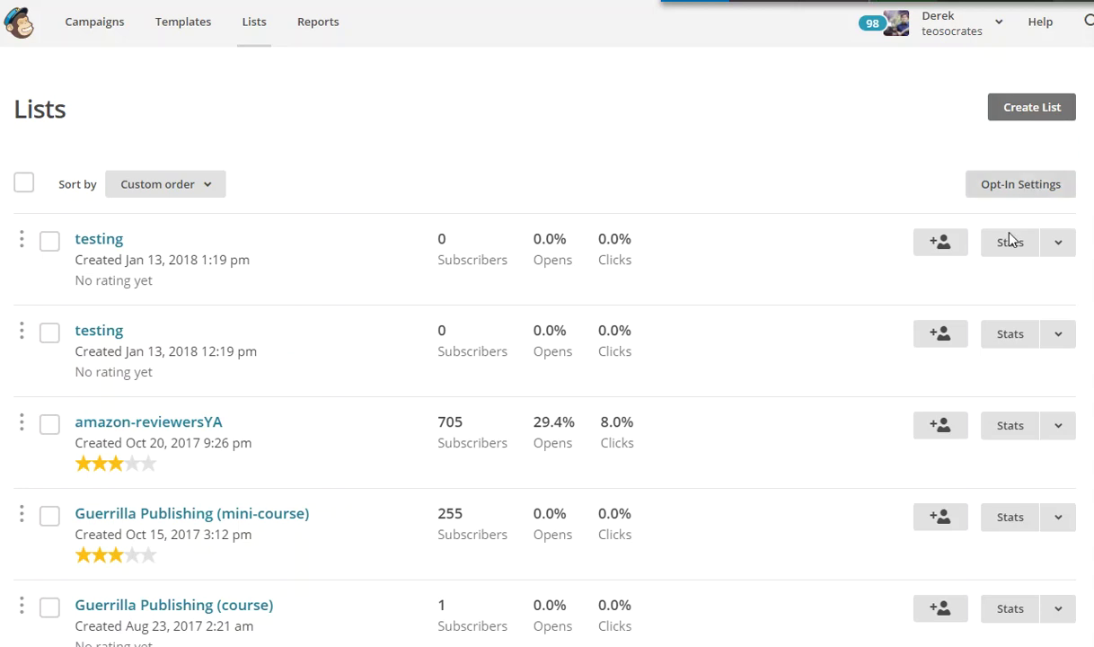
{"action": "left_click", "coordinate": [1057, 244]}
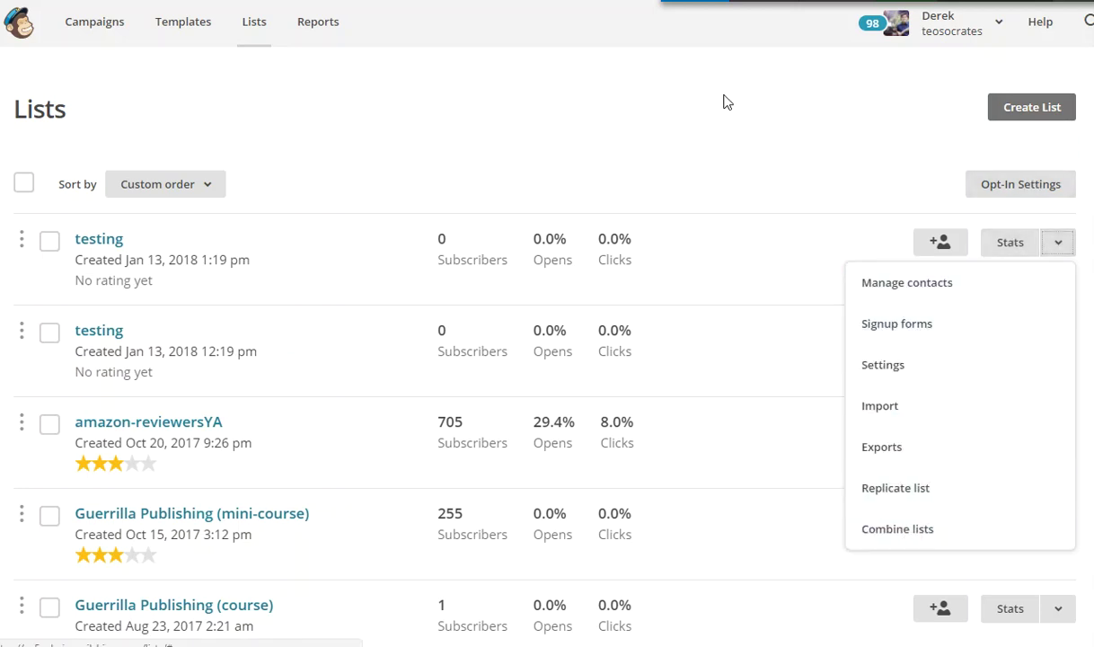
{"action": "left_click", "coordinate": [830, 149]}
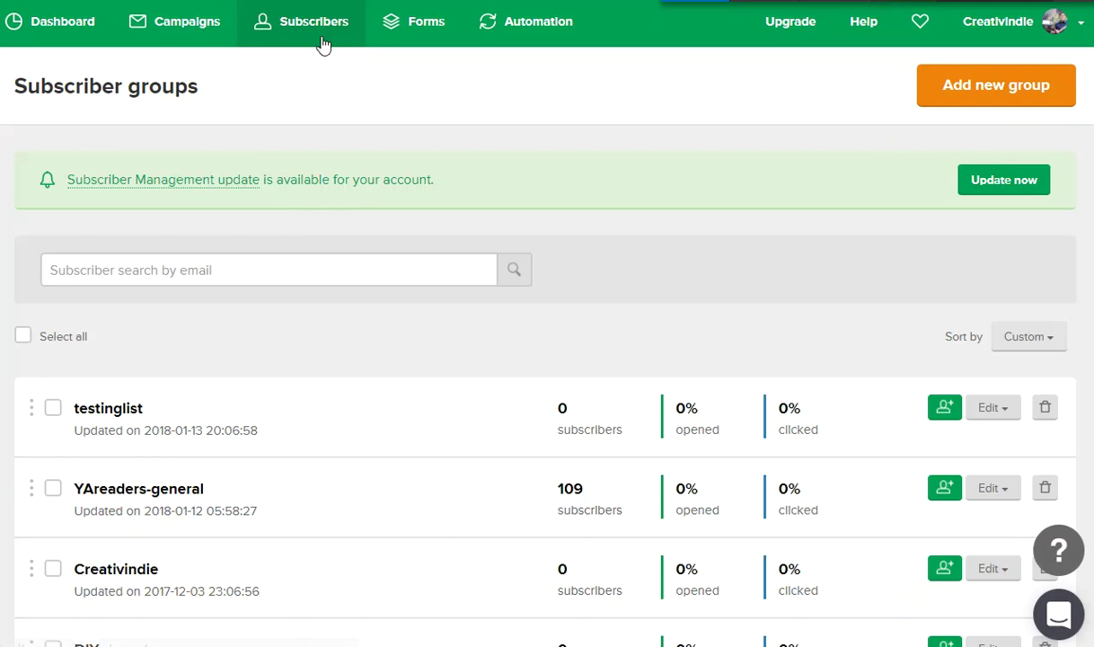
- Look over the MailerLite subscriber groups and bring up the comparison notes in Word
{"action": "scroll", "coordinate": [400, 366], "scroll_direction": "down", "scroll_amount": 2}
{"action": "scroll", "coordinate": [374, 262], "scroll_direction": "up", "scroll_amount": 2}
{"action": "left_click", "coordinate": [729, 7]}
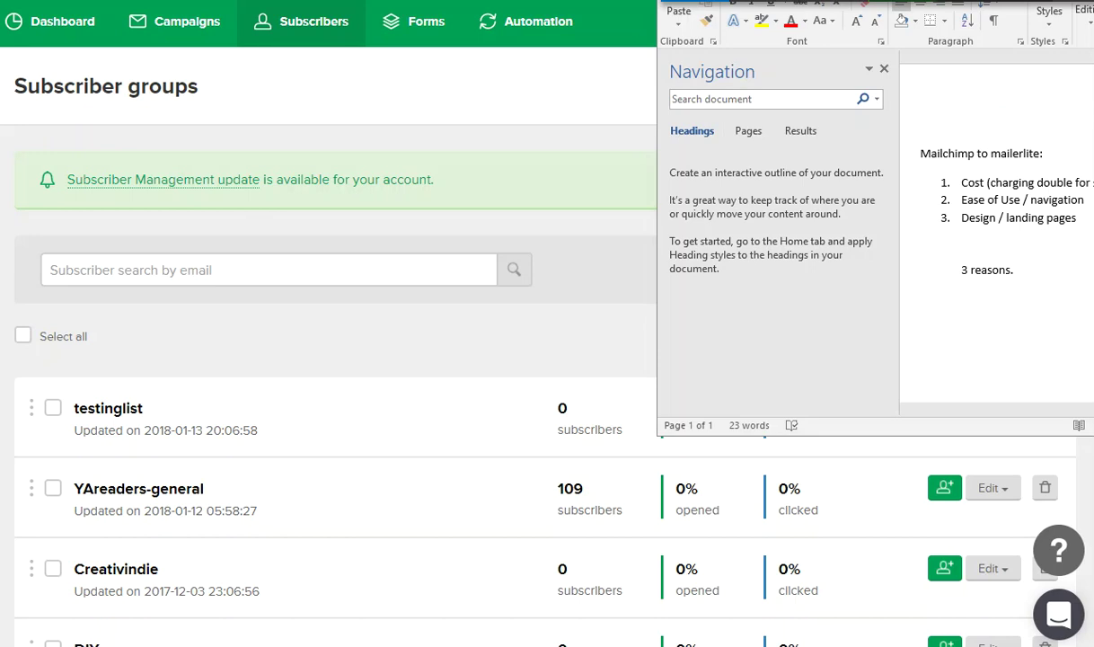
- Switch back to MailChimp and view the prompt for creating a new list on the Lists page
{"action": "key", "text": "alt+Tab"}
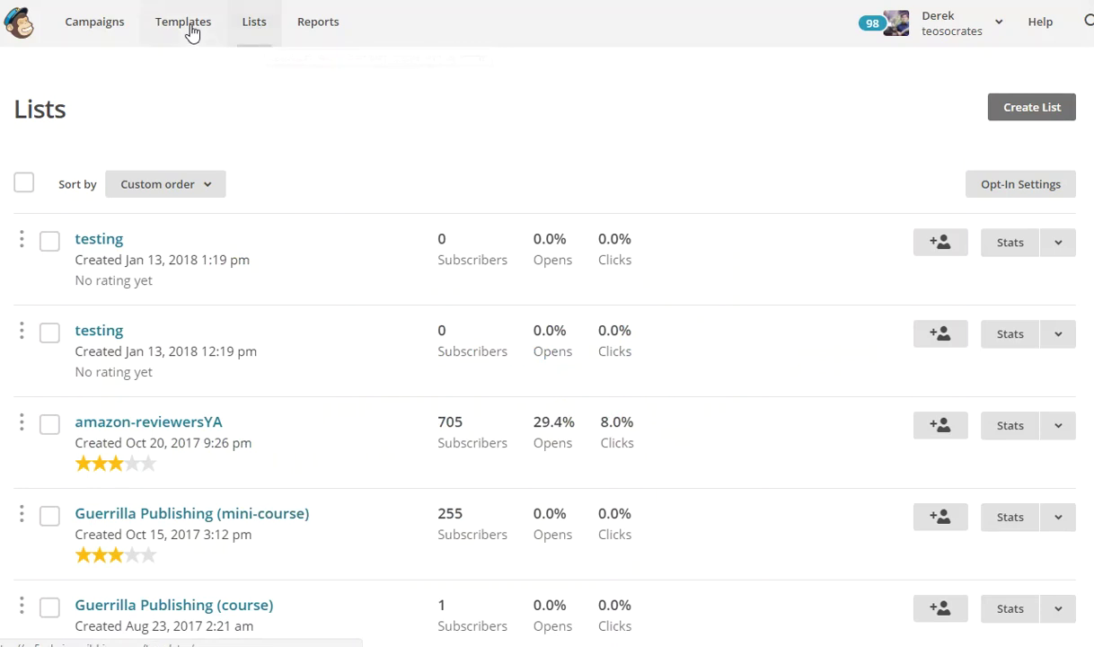
{"action": "left_click", "coordinate": [251, 30]}
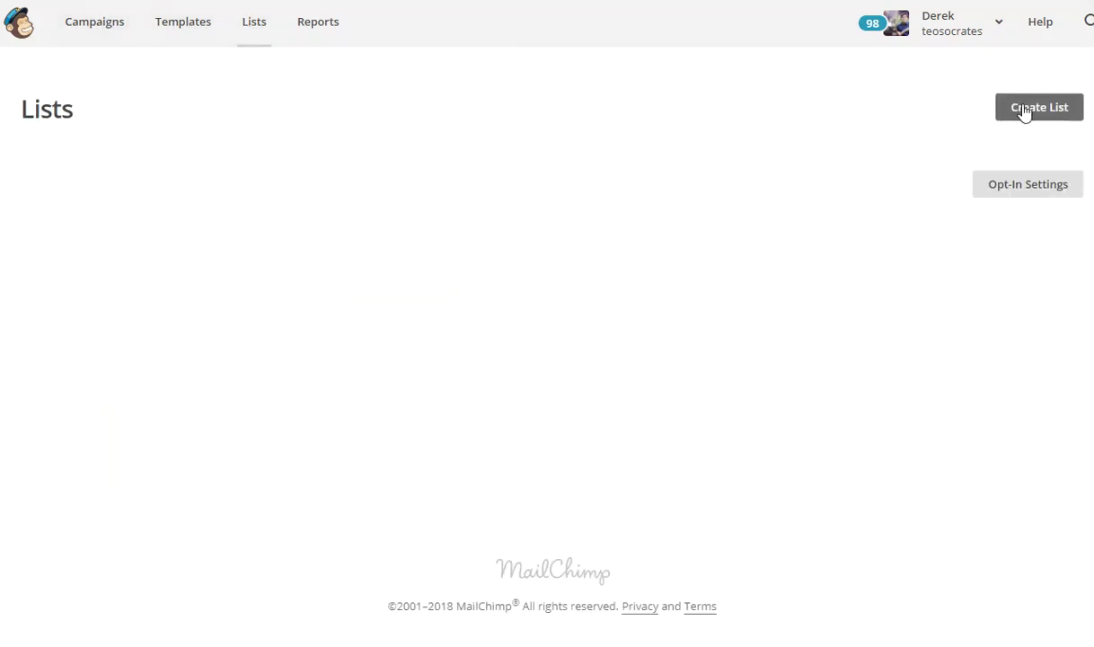
{"action": "left_click", "coordinate": [1021, 109]}
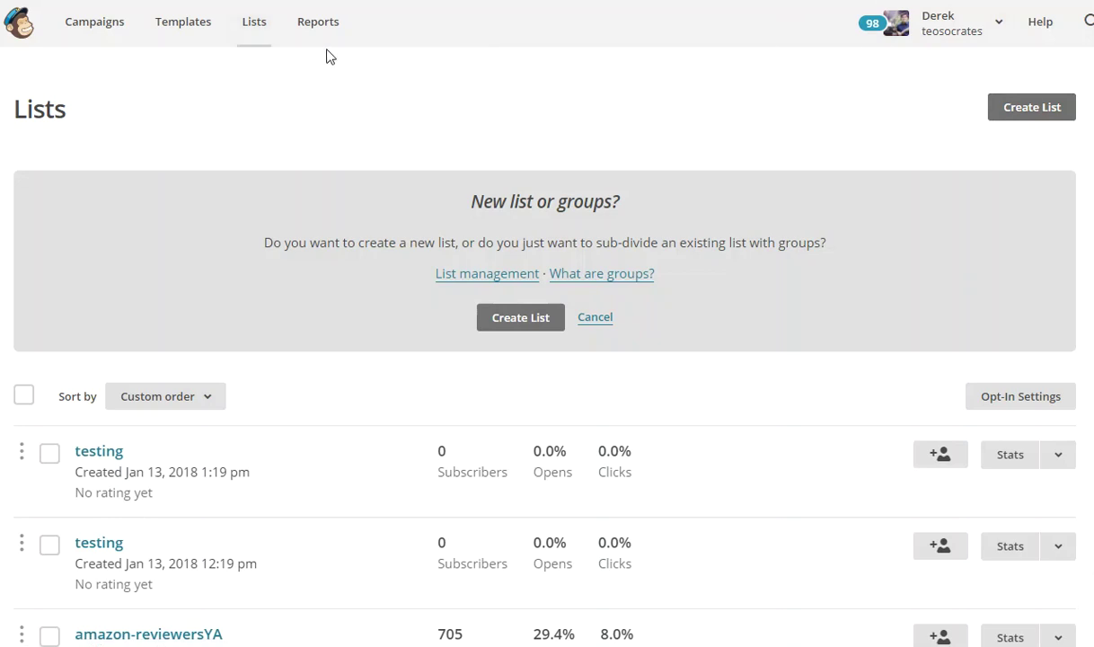
{"action": "left_click", "coordinate": [247, 27]}
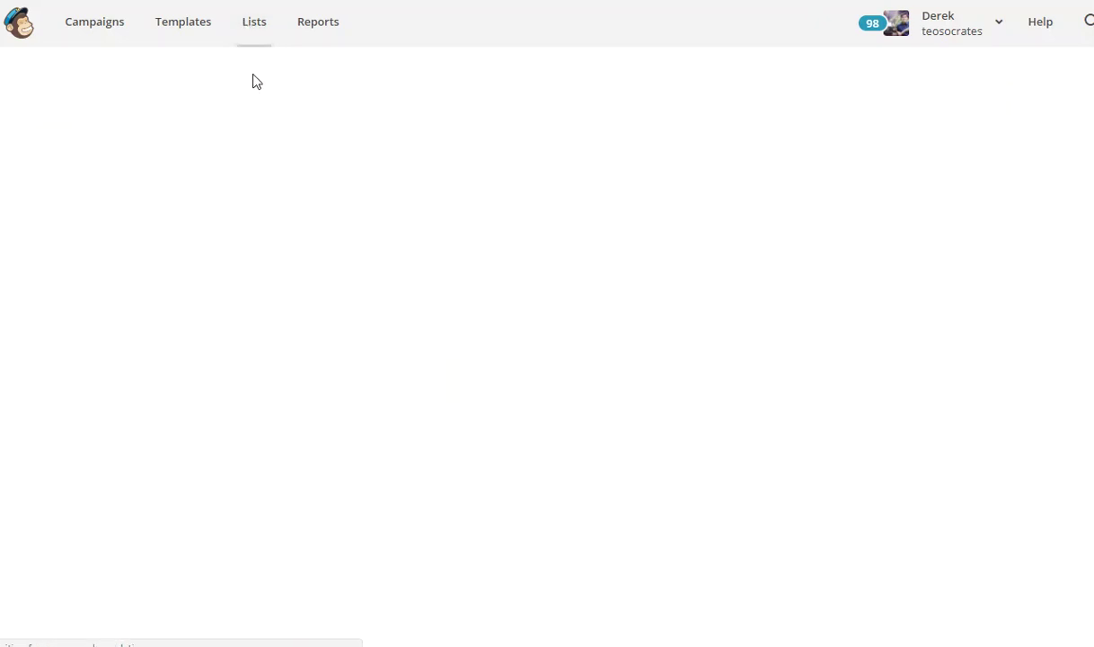
- Browse the lists and review the testing list's name and campaign defaults, including the double opt-in option
{"action": "scroll", "coordinate": [184, 346], "scroll_direction": "down", "scroll_amount": 5}
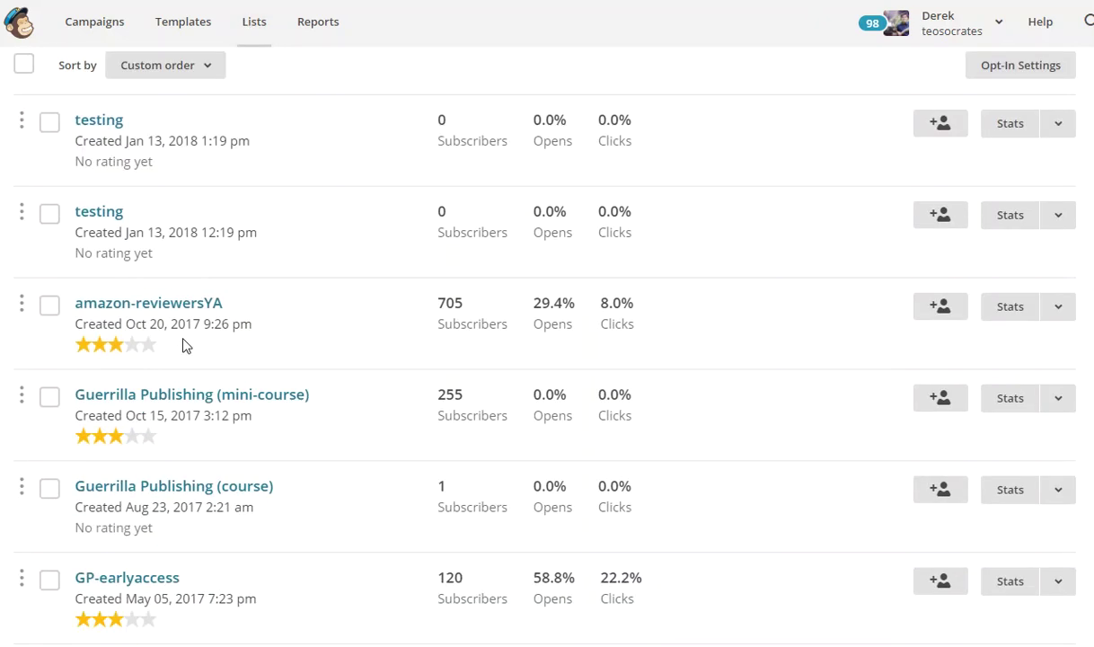
{"action": "scroll", "coordinate": [185, 345], "scroll_direction": "down", "scroll_amount": 4}
{"action": "scroll", "coordinate": [234, 350], "scroll_direction": "down", "scroll_amount": 4}
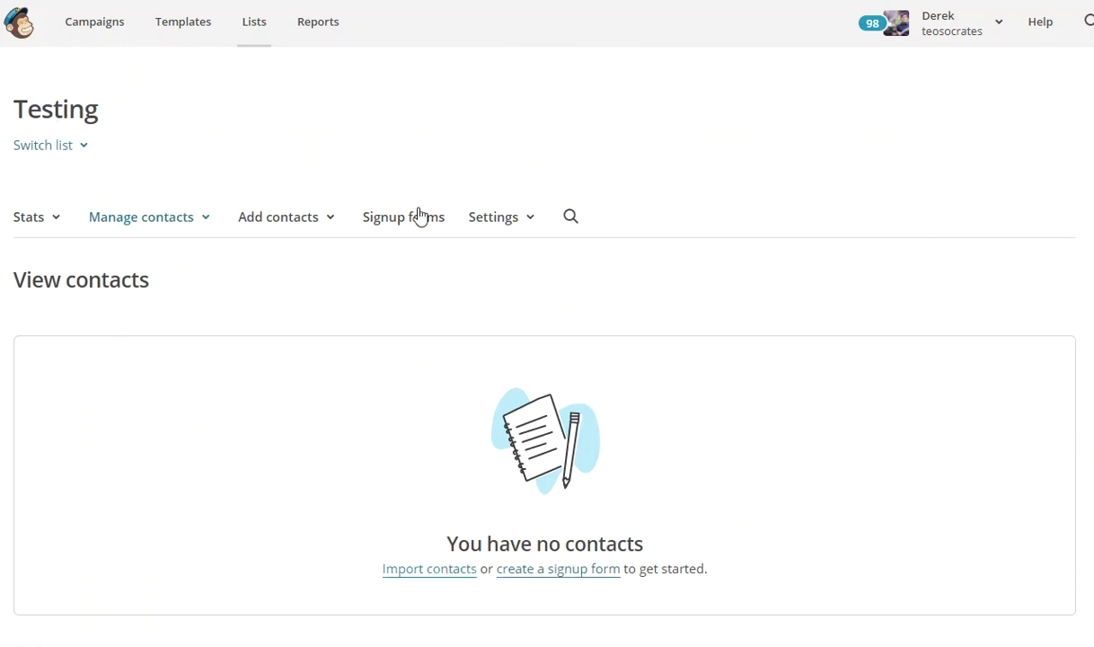
{"action": "left_click", "coordinate": [531, 223]}
{"action": "left_click", "coordinate": [539, 269]}
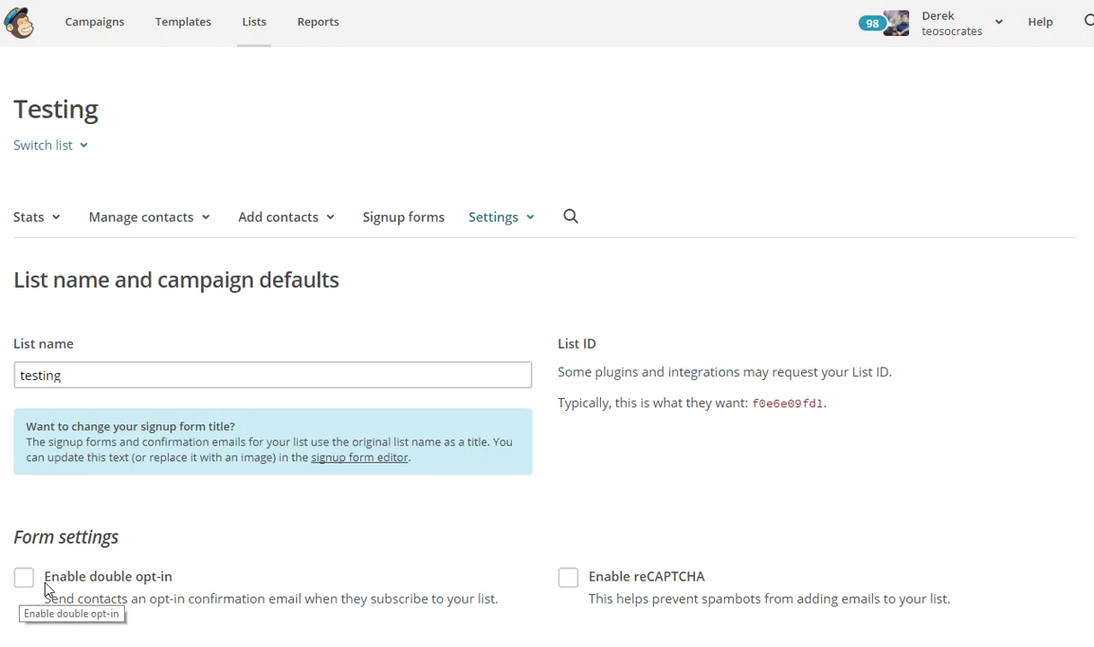
{"action": "scroll", "coordinate": [51, 559], "scroll_direction": "down", "scroll_amount": 3}
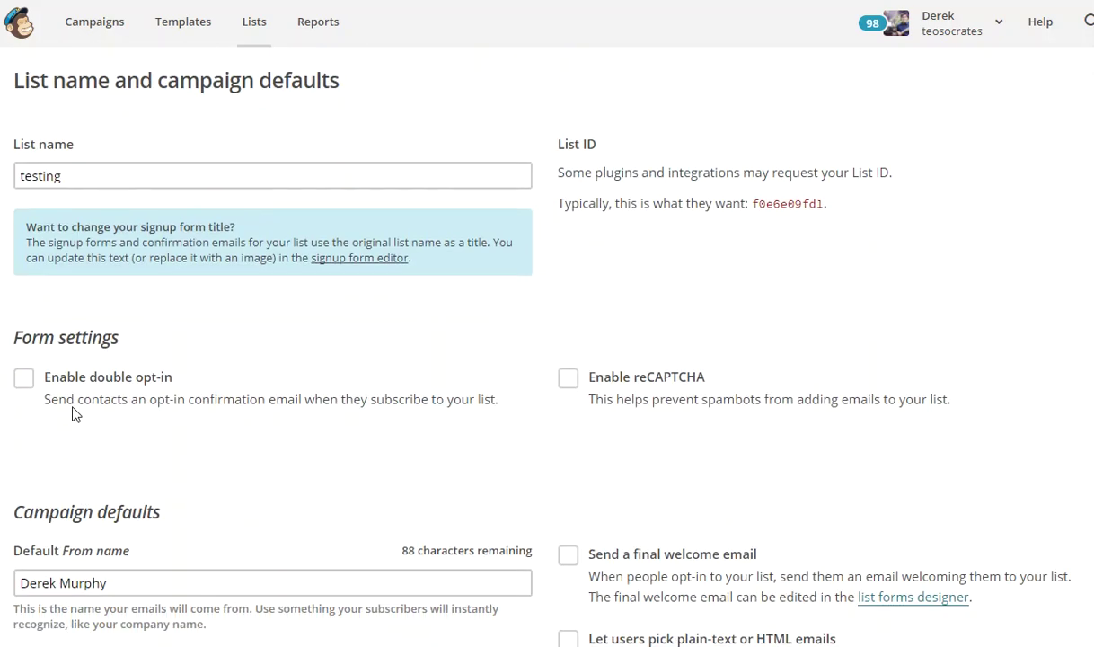
{"action": "scroll", "coordinate": [74, 415], "scroll_direction": "up", "scroll_amount": 3}
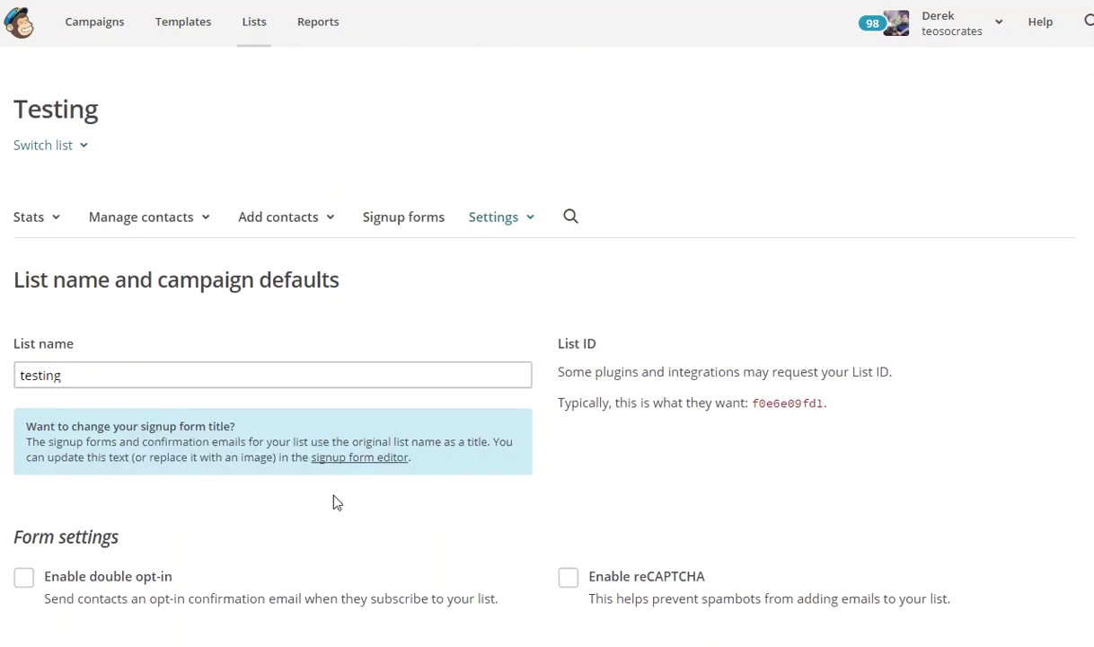
- Review which forms and response emails can be edited under the testing list's general signup forms
{"action": "left_click", "coordinate": [413, 221]}
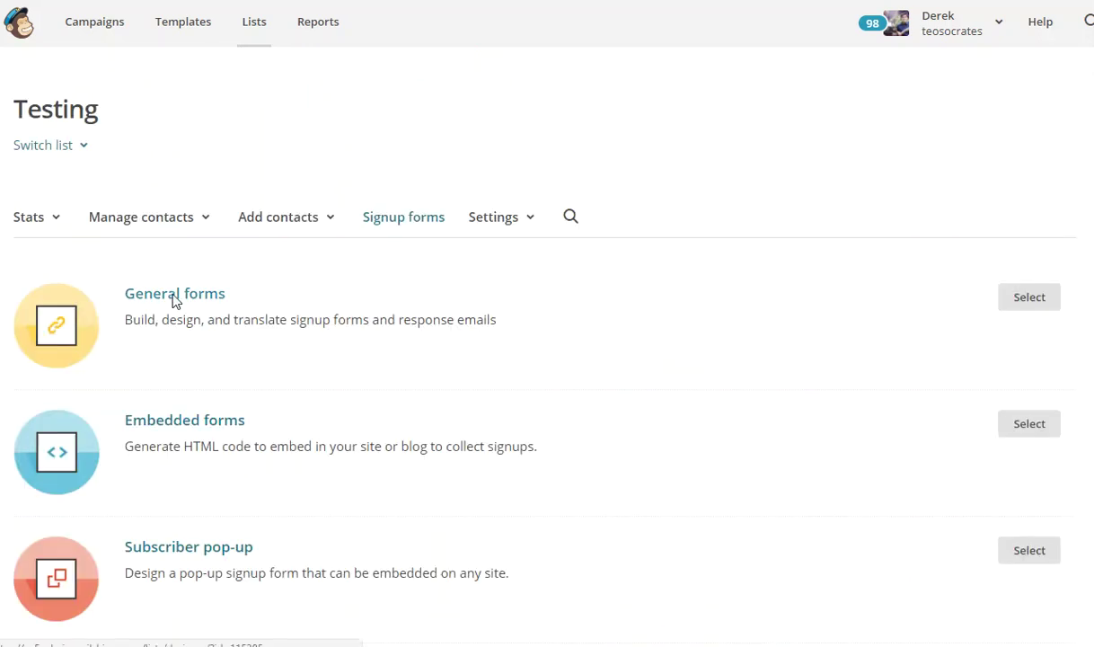
{"action": "left_click", "coordinate": [245, 287]}
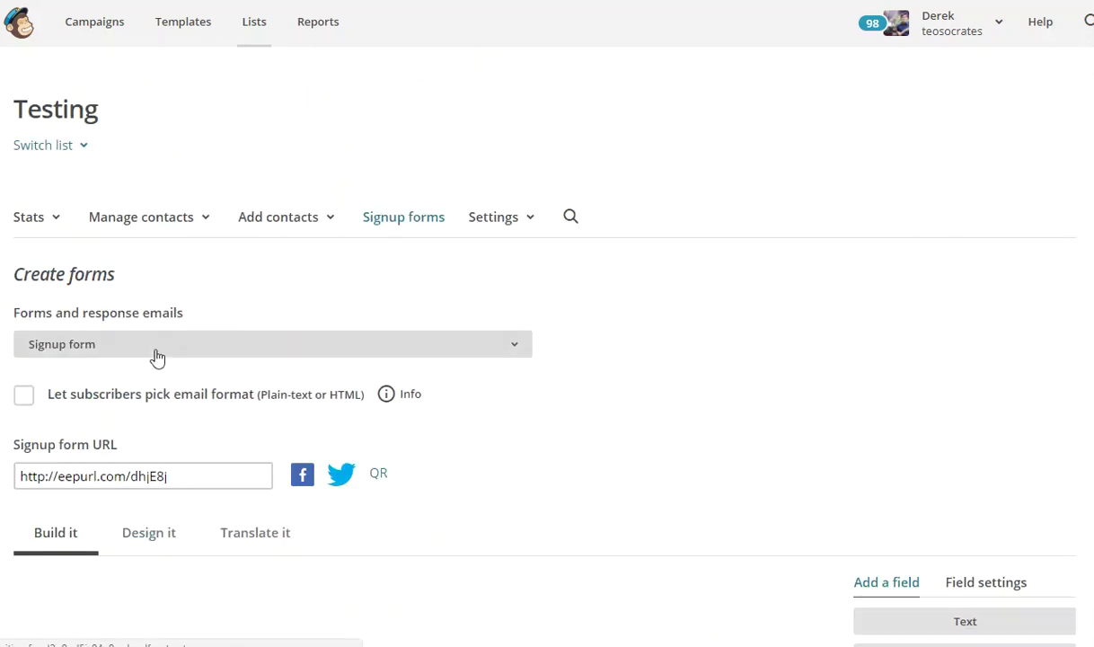
{"action": "left_click", "coordinate": [142, 354]}
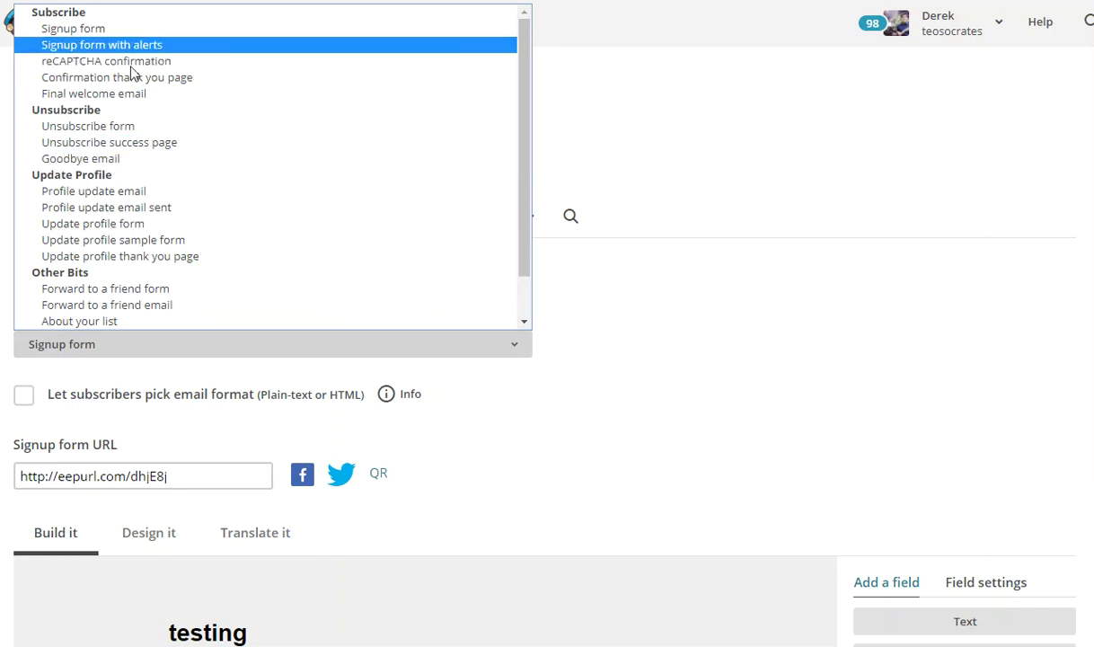
{"action": "left_click", "coordinate": [672, 308]}
{"action": "key", "text": "alt+Left"}
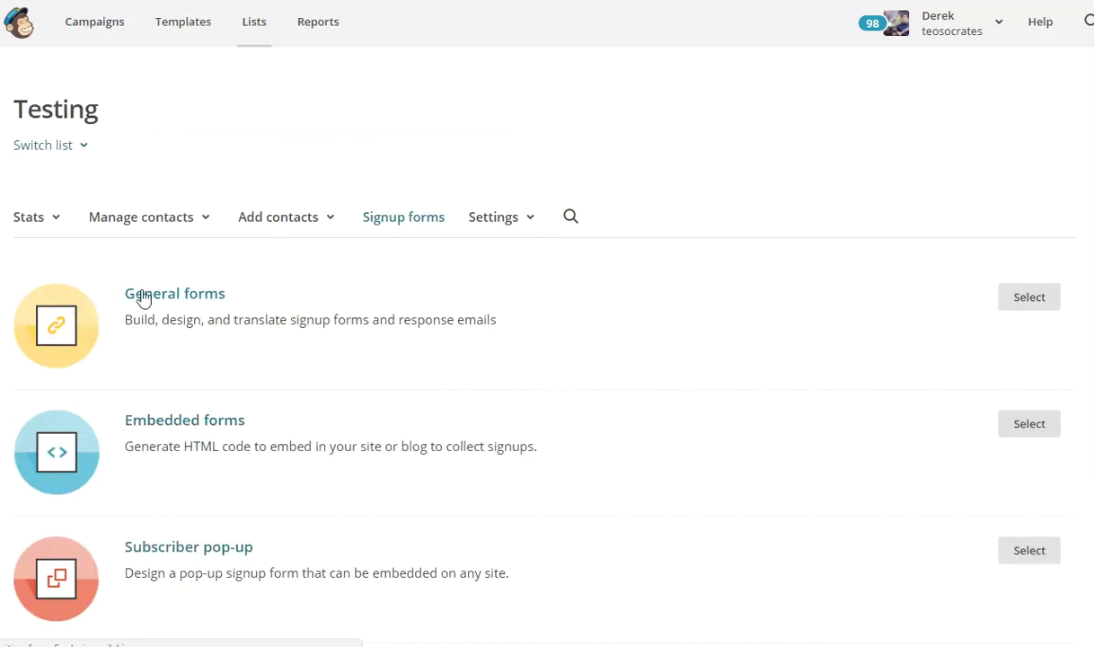
- Reopen the general forms and examine the signup form builder with its field types and form selection
{"action": "left_click", "coordinate": [182, 326]}
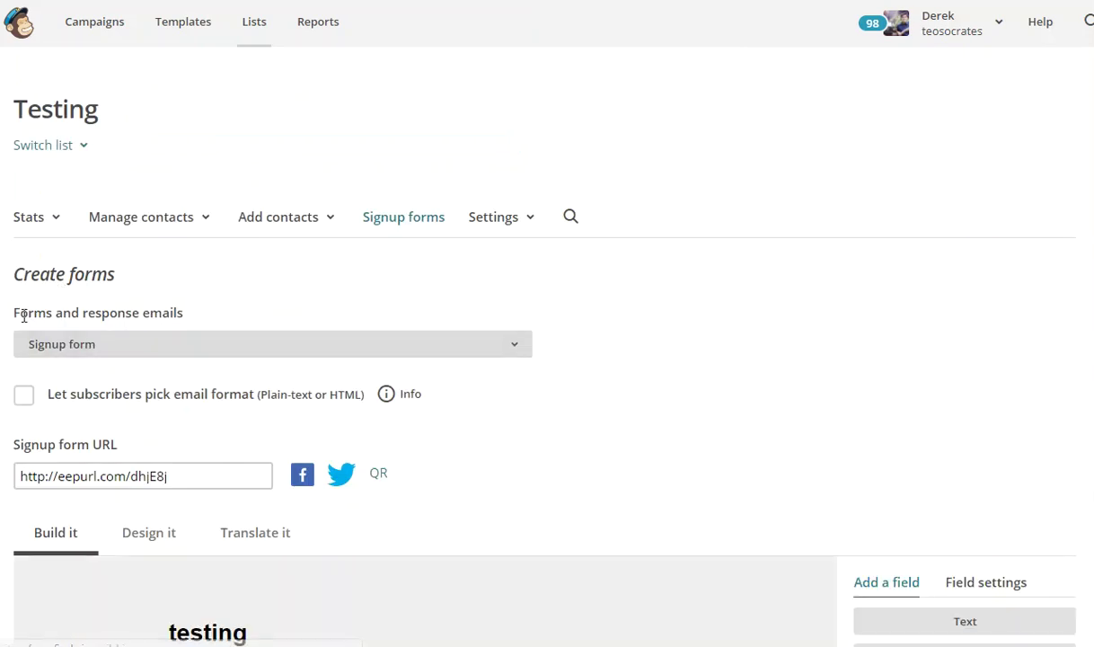
{"action": "scroll", "coordinate": [72, 334], "scroll_direction": "down", "scroll_amount": 7}
{"action": "scroll", "coordinate": [309, 130], "scroll_direction": "up", "scroll_amount": 7}
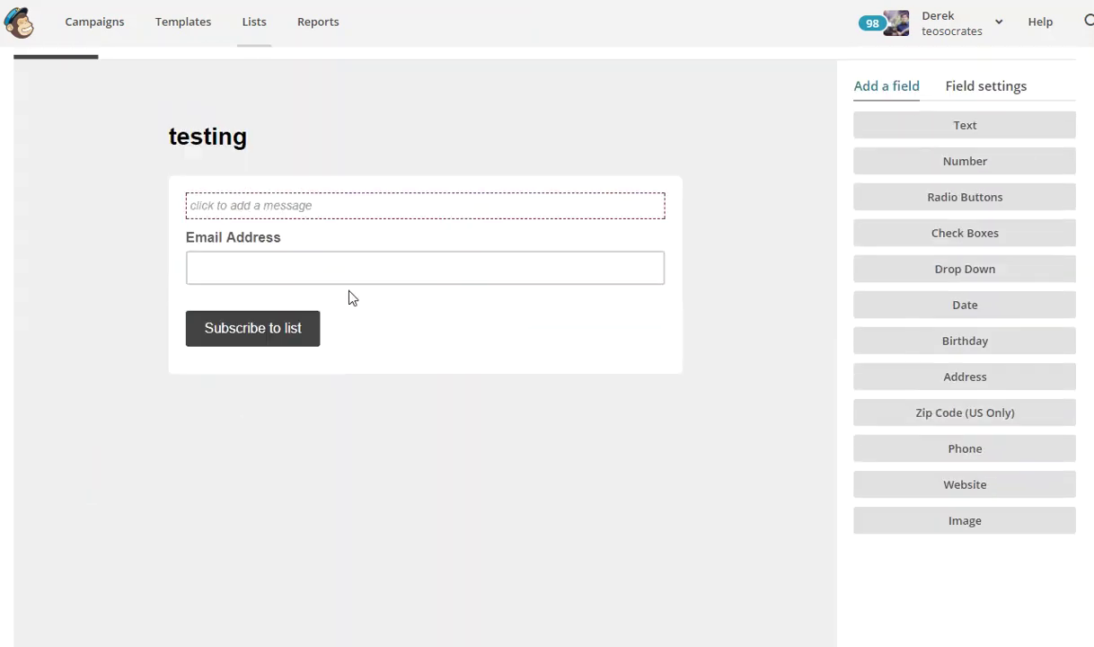
{"action": "scroll", "coordinate": [340, 444], "scroll_direction": "down", "scroll_amount": 3}
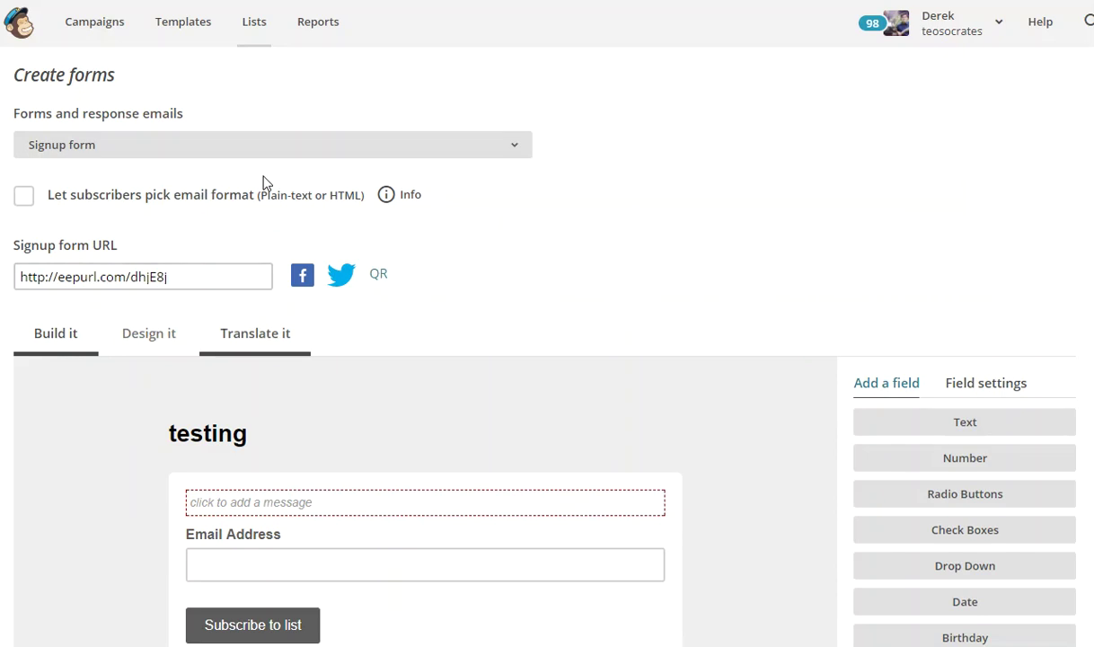
{"action": "left_click", "coordinate": [217, 148]}
{"action": "left_click", "coordinate": [217, 149]}
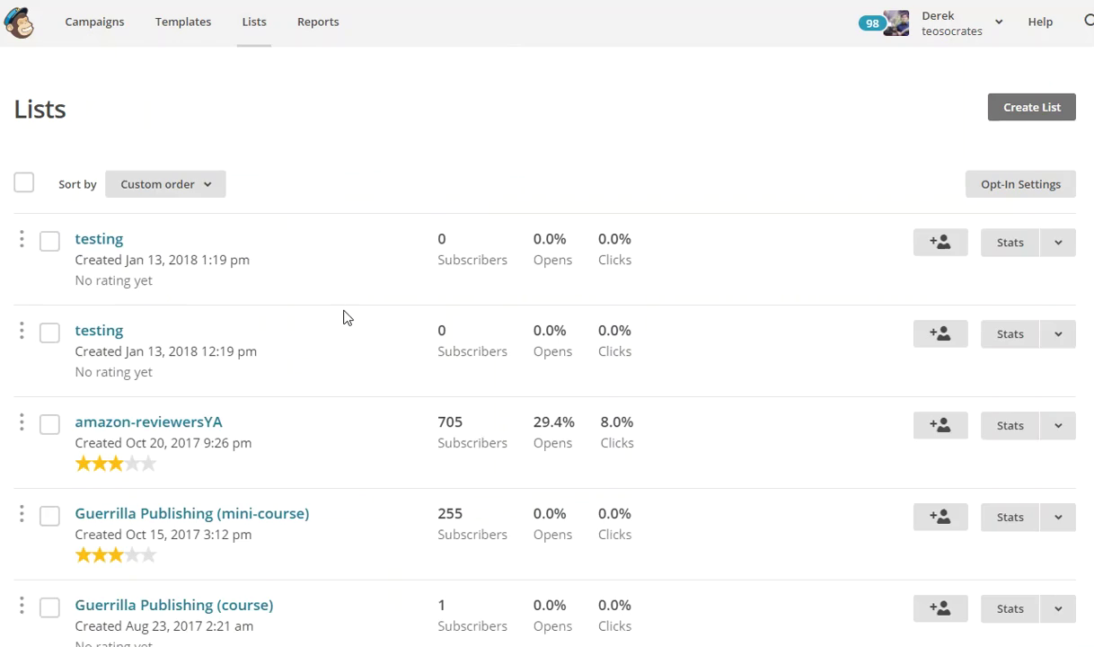
- Open the subscriber pop-up form editor from the signup forms of the first testing list
{"action": "left_click", "coordinate": [98, 239]}
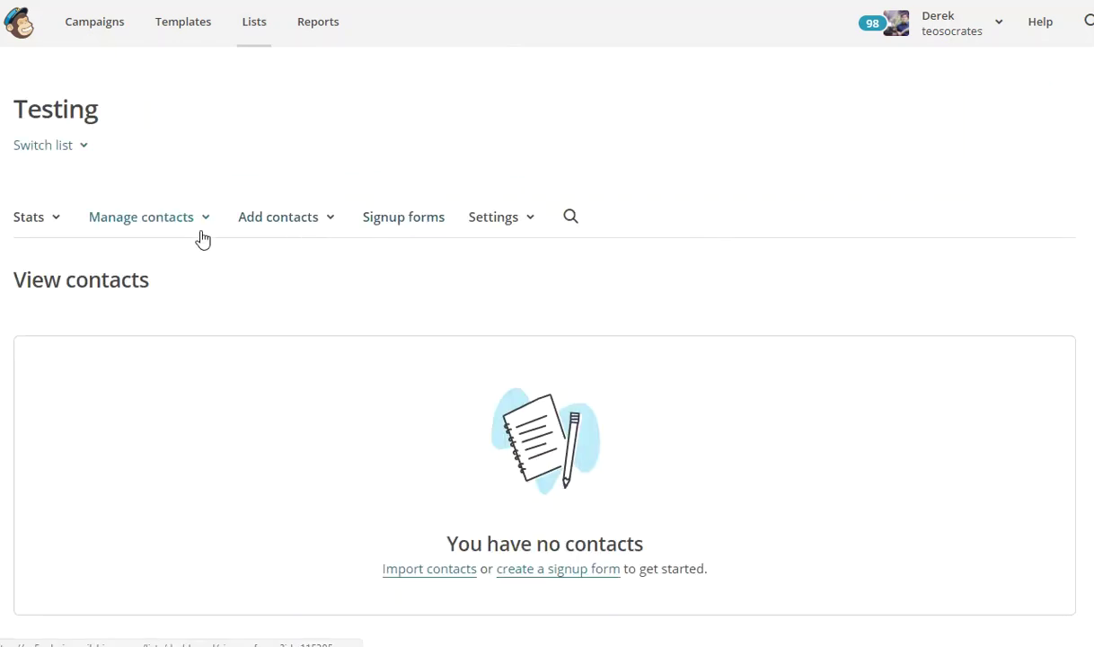
{"action": "left_click", "coordinate": [404, 217]}
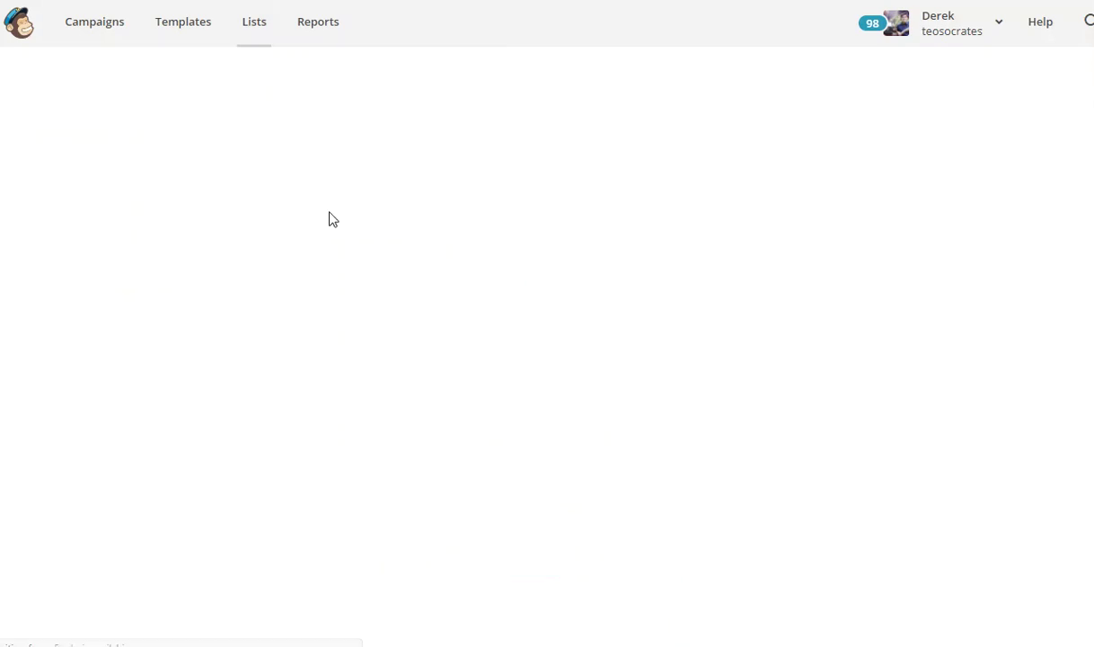
{"action": "scroll", "coordinate": [288, 306], "scroll_direction": "down", "scroll_amount": 3}
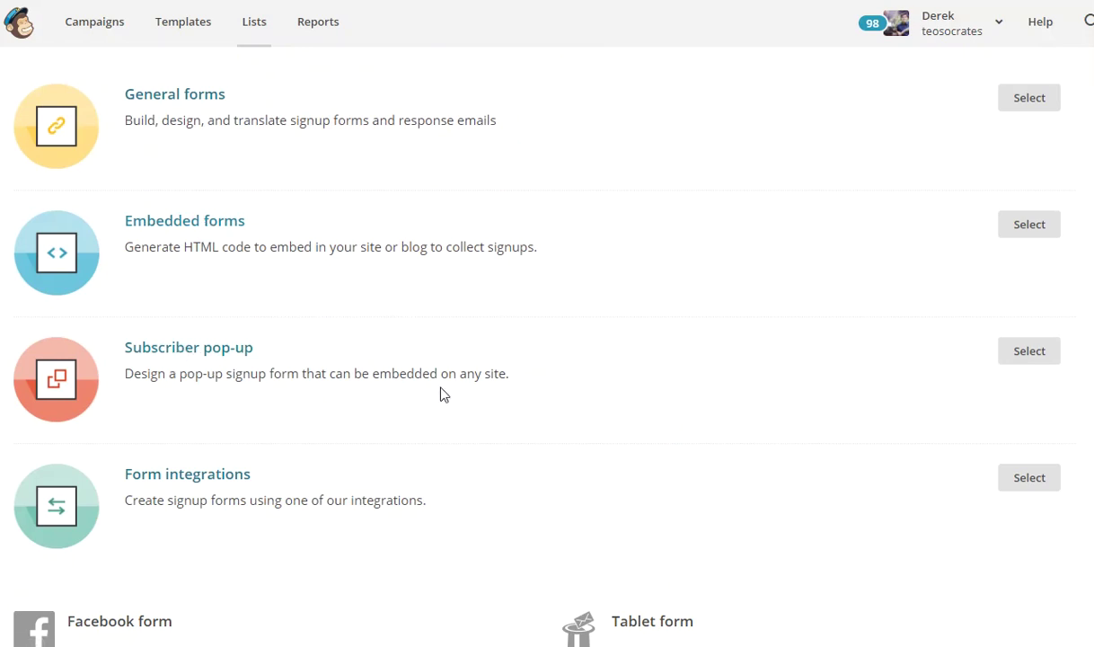
{"action": "left_click", "coordinate": [204, 345]}
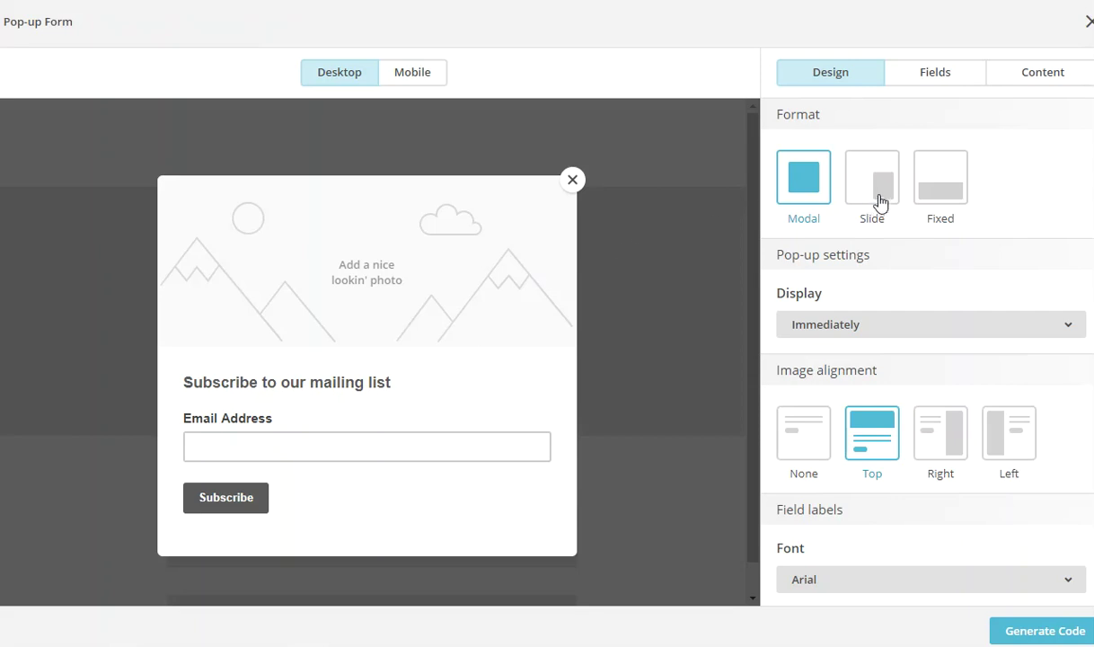
- Set the pop-up to display after 20 seconds and use the Right image alignment
{"action": "left_click", "coordinate": [894, 329]}
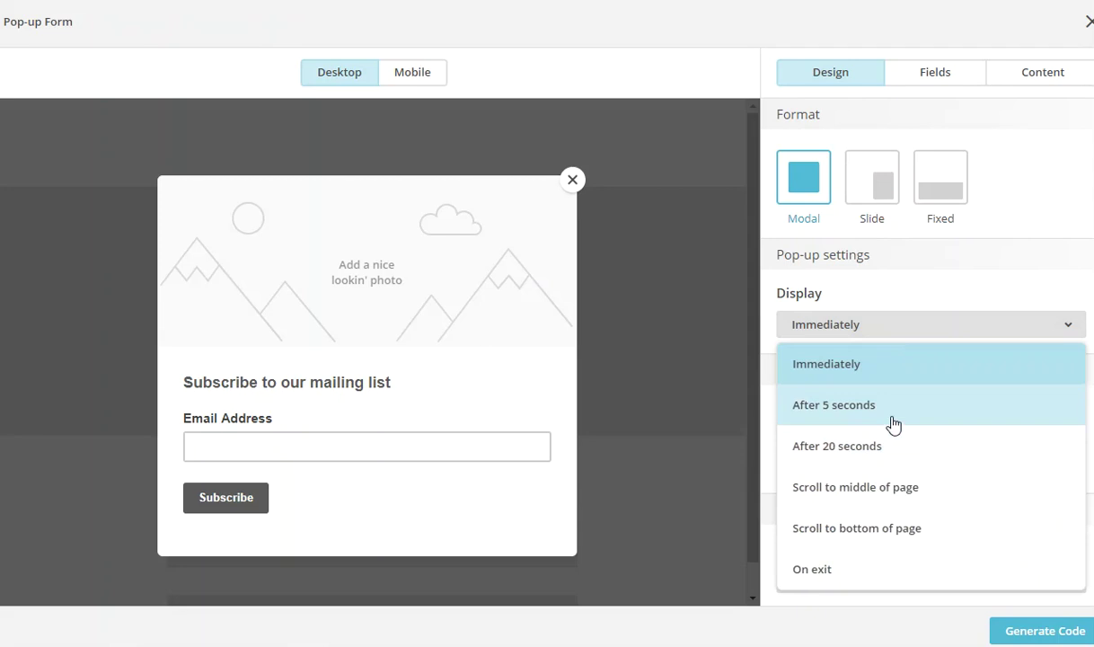
{"action": "left_click", "coordinate": [913, 459]}
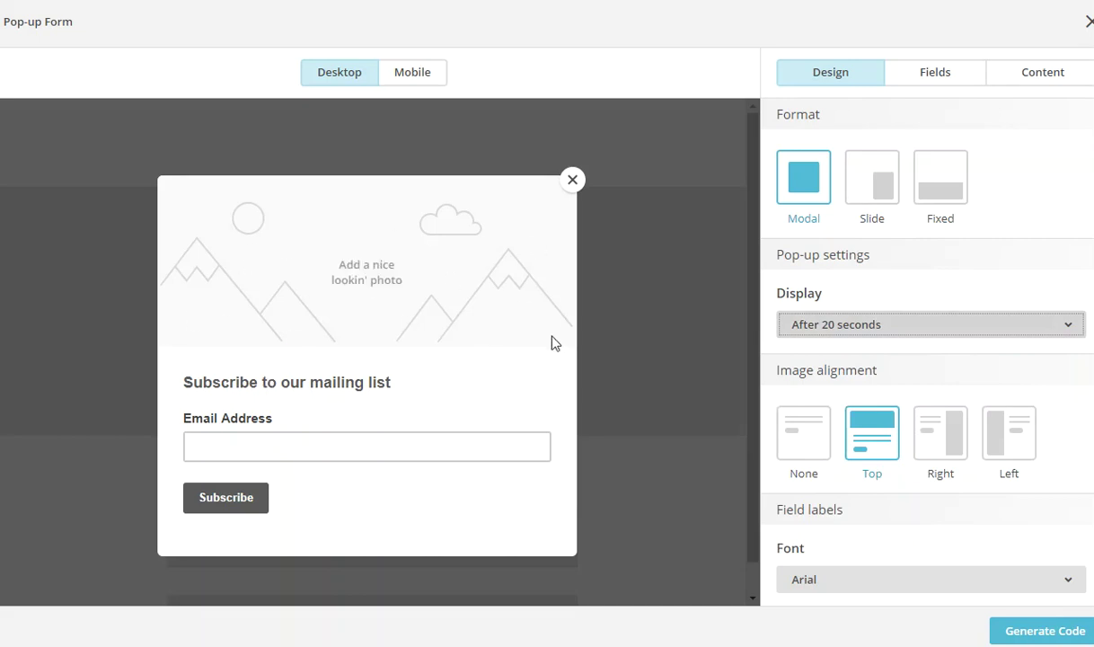
{"action": "left_click", "coordinate": [956, 447]}
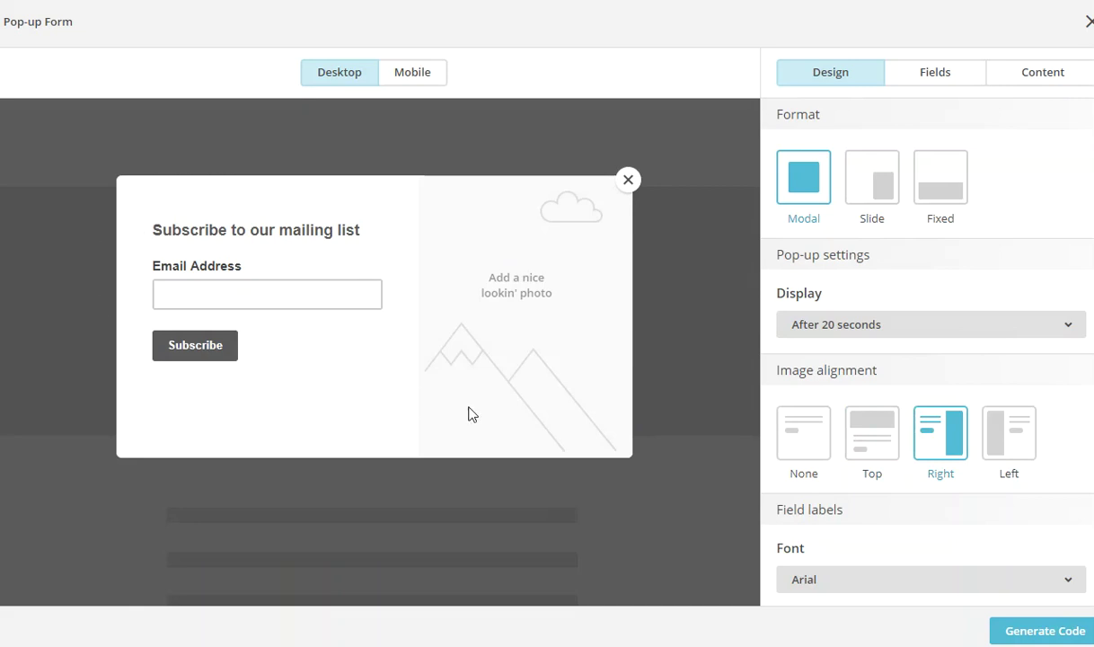
- Look through the remaining pop-up design settings, generate the form's embed code and select the script text
{"action": "scroll", "coordinate": [876, 375], "scroll_direction": "down", "scroll_amount": 3}
{"action": "scroll", "coordinate": [860, 350], "scroll_direction": "down", "scroll_amount": 5}
{"action": "scroll", "coordinate": [887, 349], "scroll_direction": "down", "scroll_amount": 3}
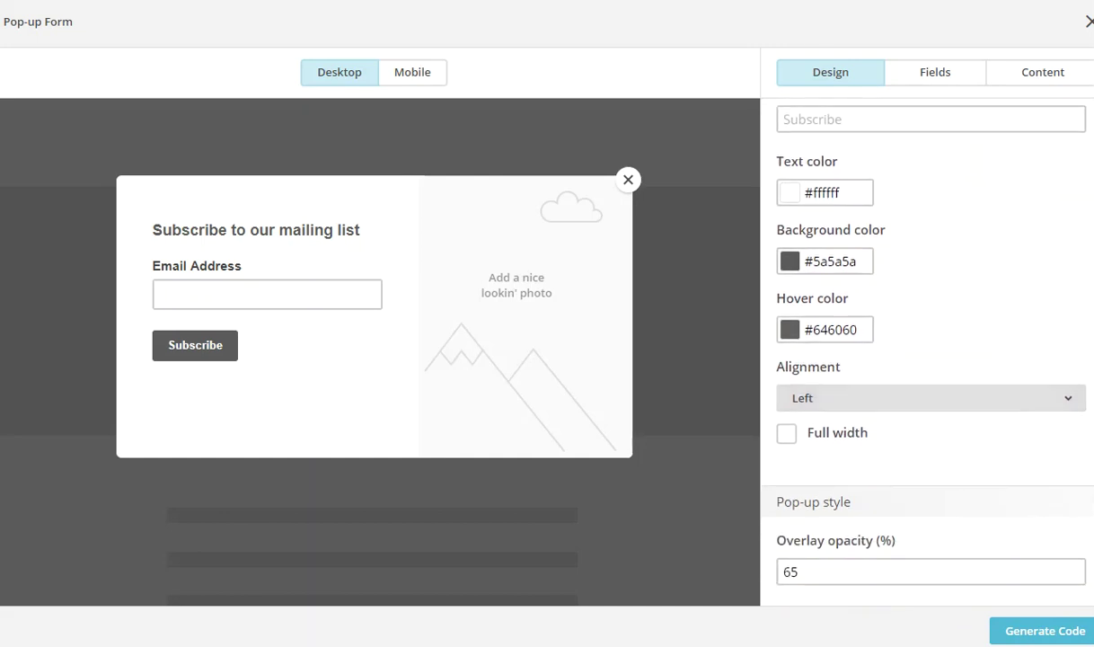
{"action": "scroll", "coordinate": [929, 359], "scroll_direction": "up", "scroll_amount": 10}
{"action": "left_click", "coordinate": [997, 628]}
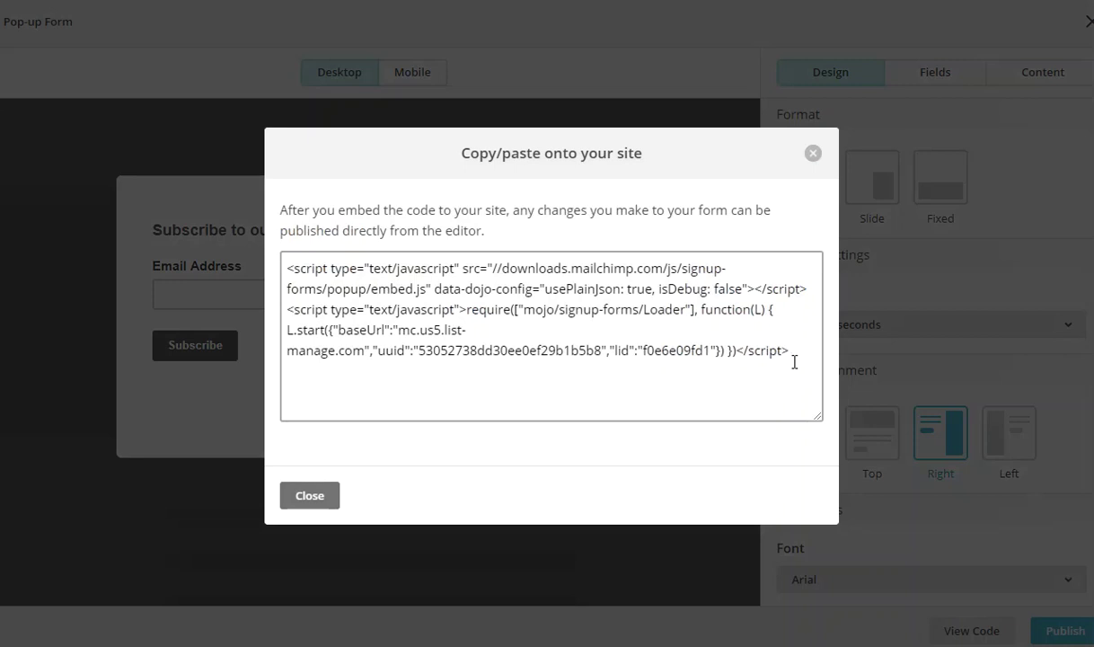
{"action": "left_click_drag", "start_coordinate": [794, 362], "coordinate": [241, 229]}
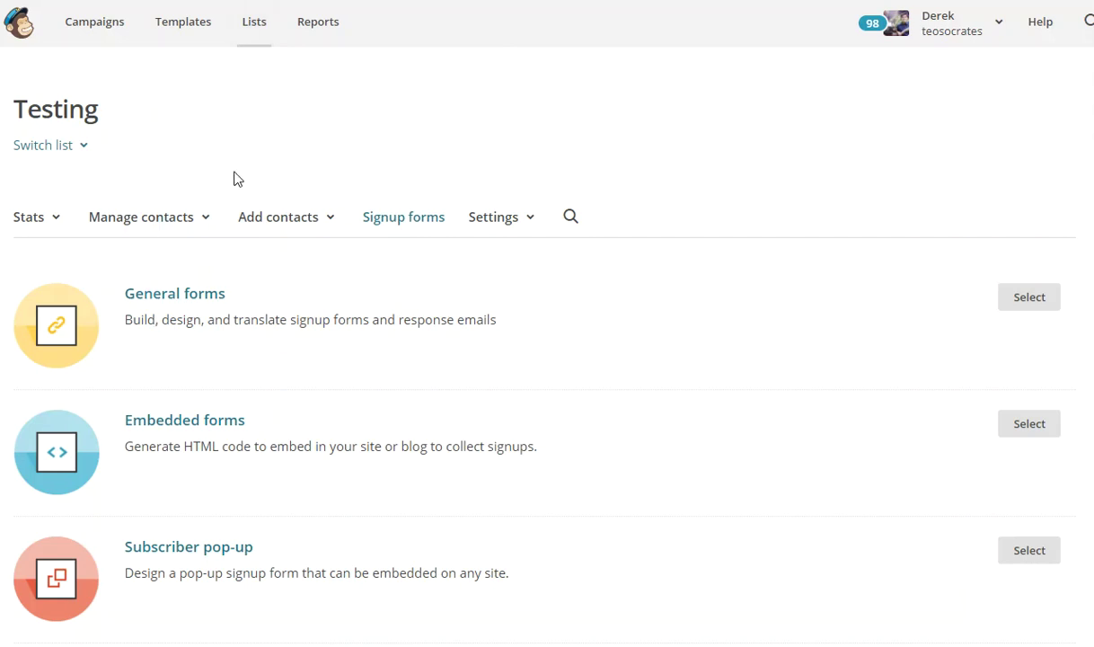
- Go to the MailChimp Campaigns overview
{"action": "left_click", "coordinate": [106, 32]}
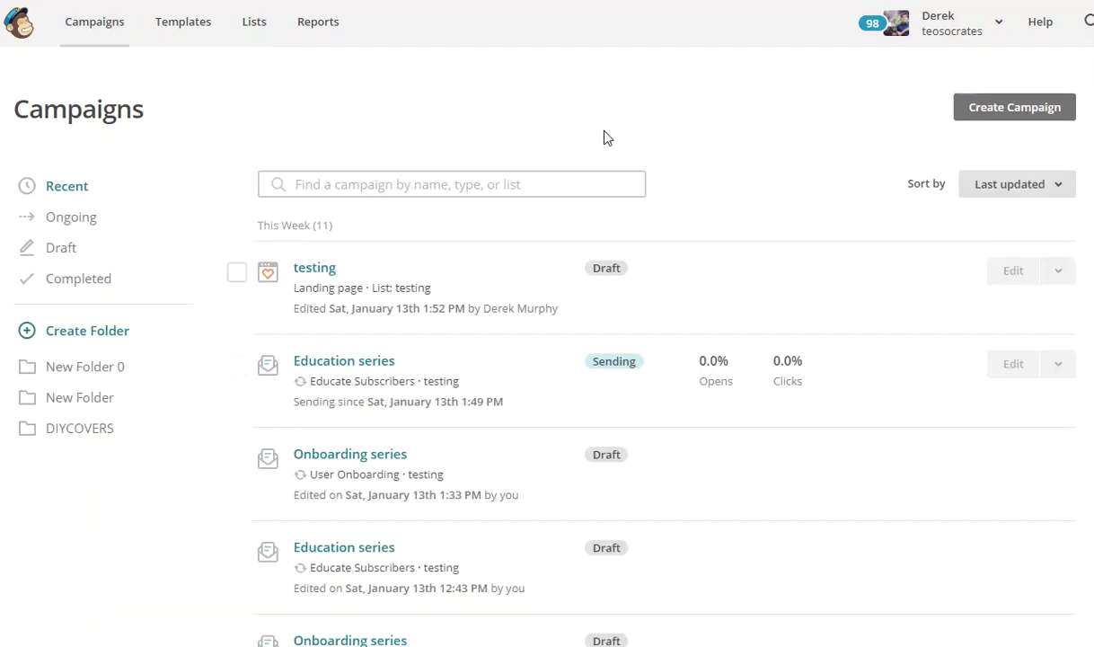
- Create a signup landing page named "testing" for the testing list
{"action": "left_click", "coordinate": [1008, 117]}
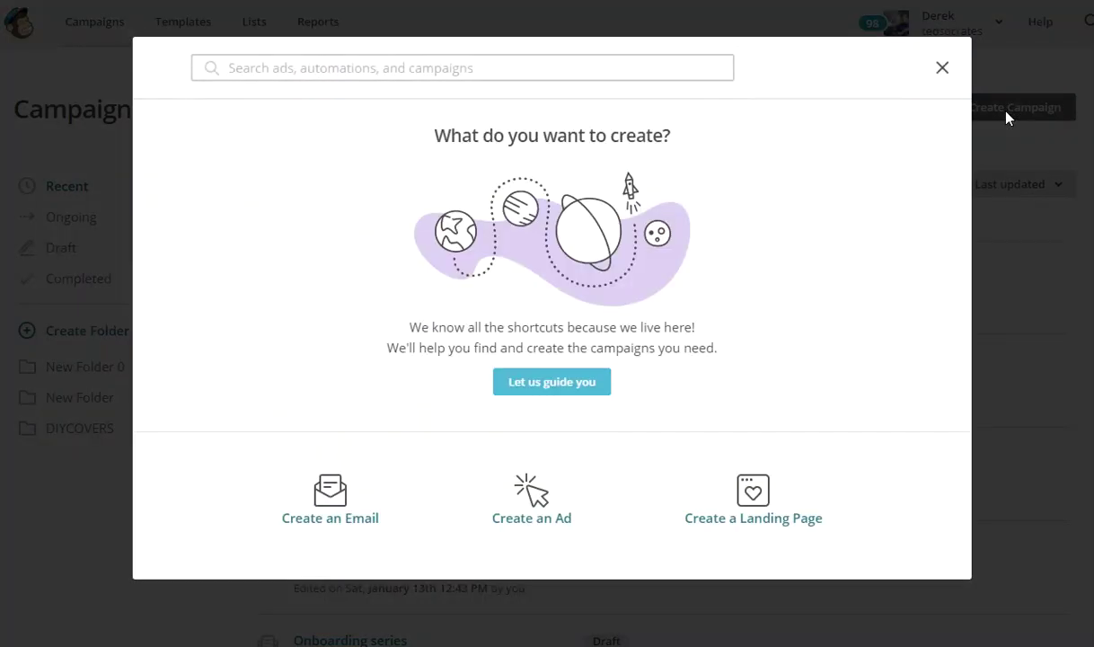
{"action": "left_click", "coordinate": [775, 509]}
{"action": "left_click", "coordinate": [450, 345]}
{"action": "type", "text": "testing"}
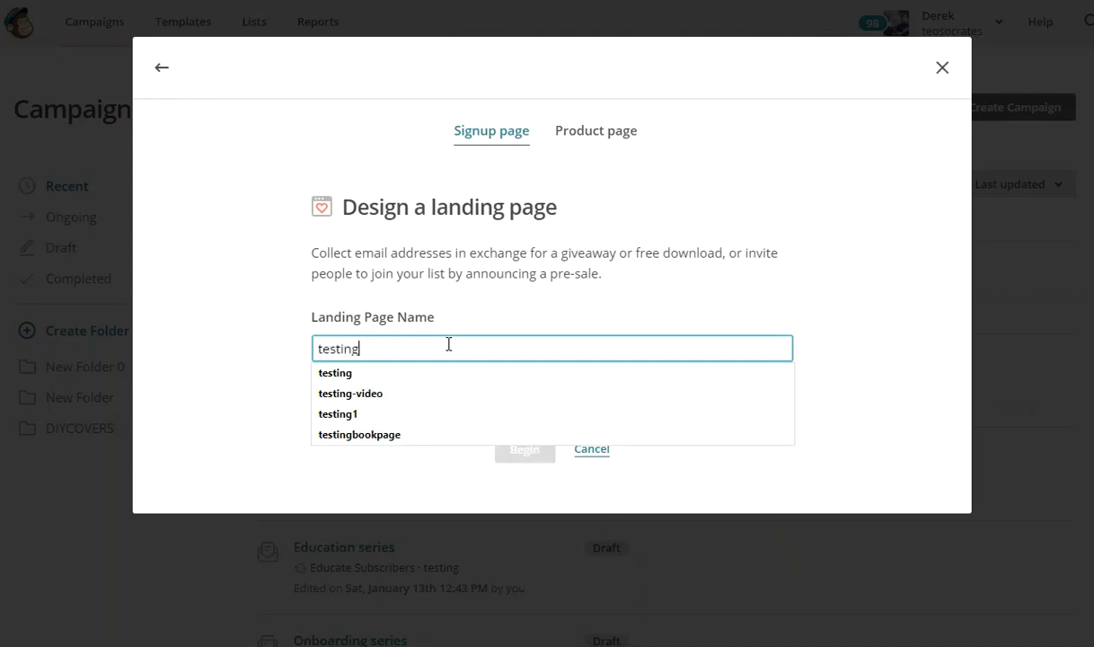
{"action": "left_click", "coordinate": [325, 373]}
{"action": "left_click", "coordinate": [488, 407]}
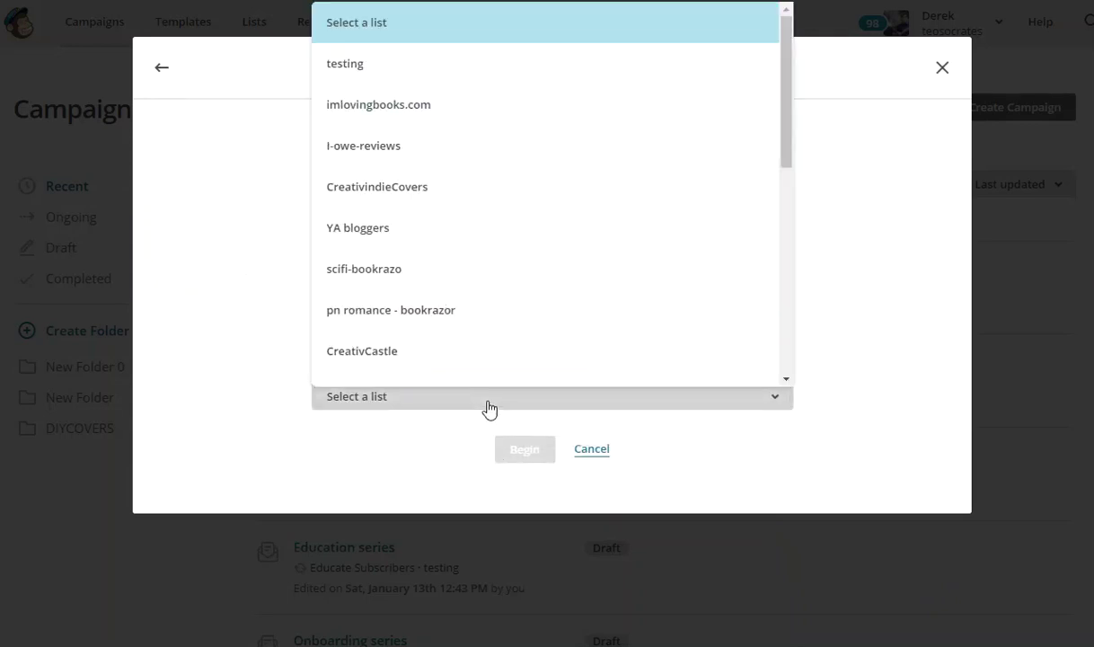
{"action": "left_click", "coordinate": [356, 68]}
{"action": "left_click", "coordinate": [525, 450]}
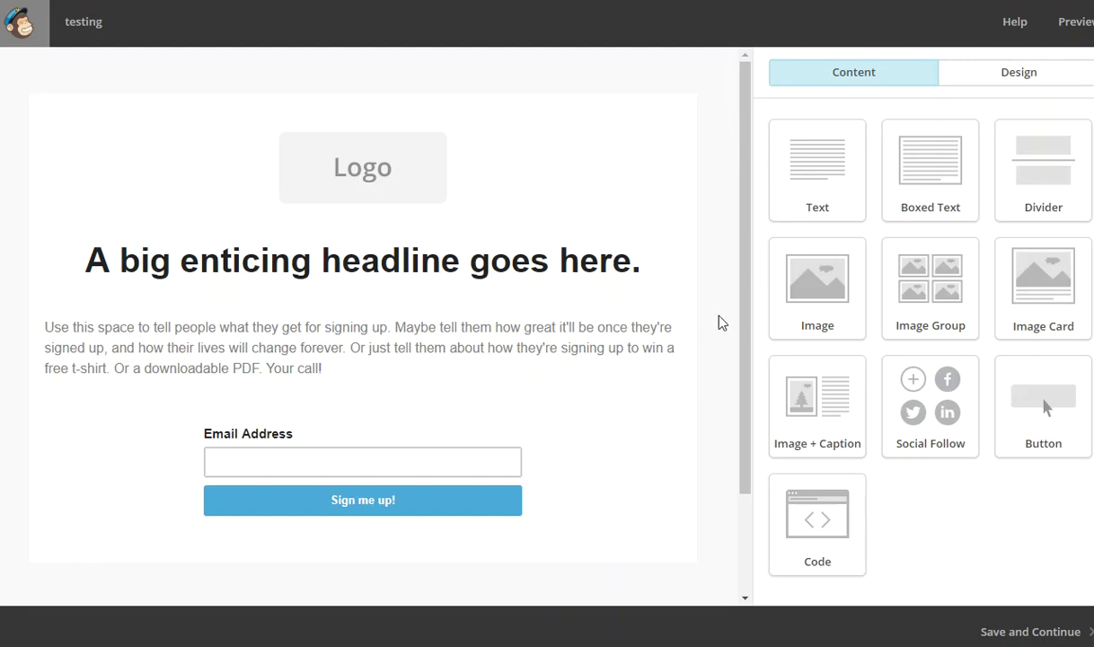
- Replace the landing page's logo placeholder with the book cover image 3D1.01.png from the content library
{"action": "left_click_drag", "start_coordinate": [745, 382], "coordinate": [744, 447]}
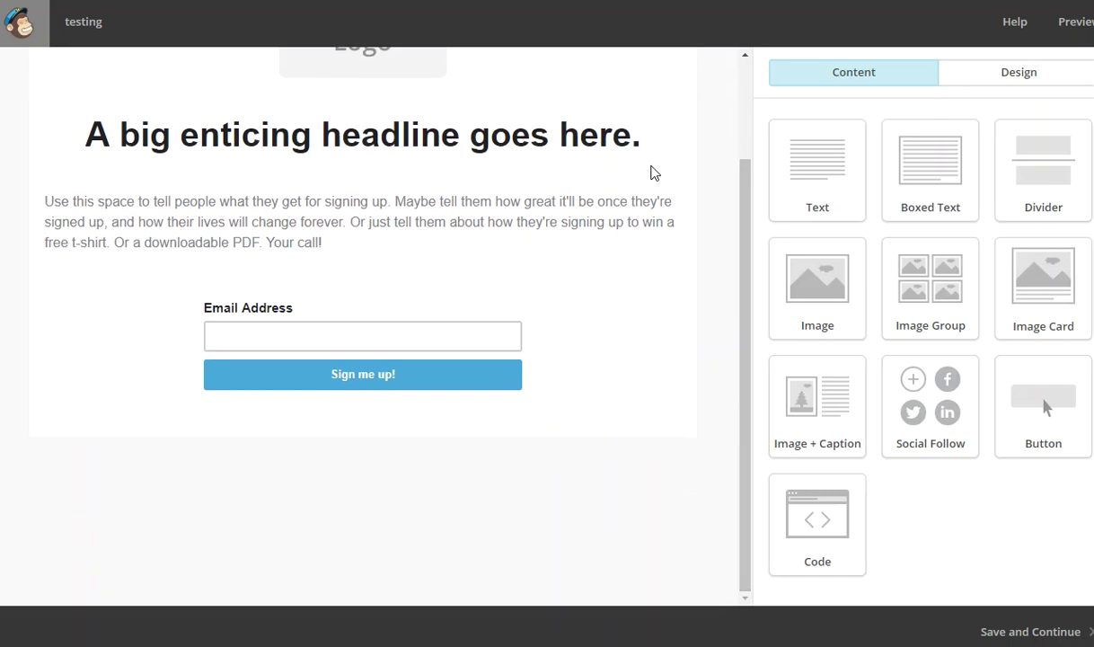
{"action": "scroll", "coordinate": [581, 109], "scroll_direction": "up", "scroll_amount": 2}
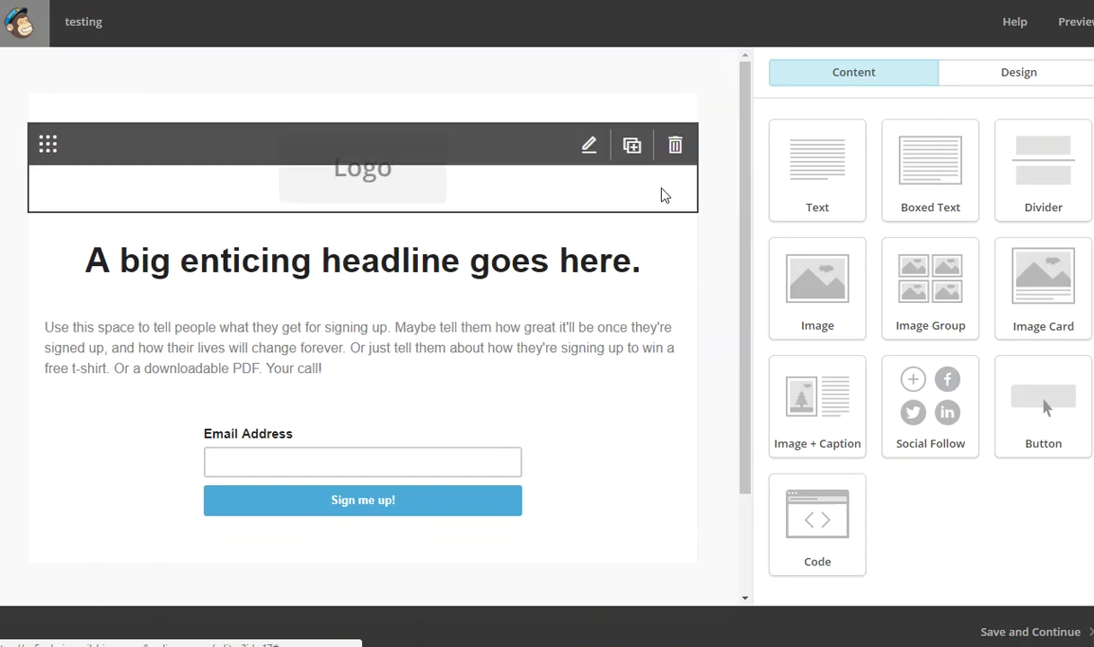
{"action": "left_click", "coordinate": [590, 149]}
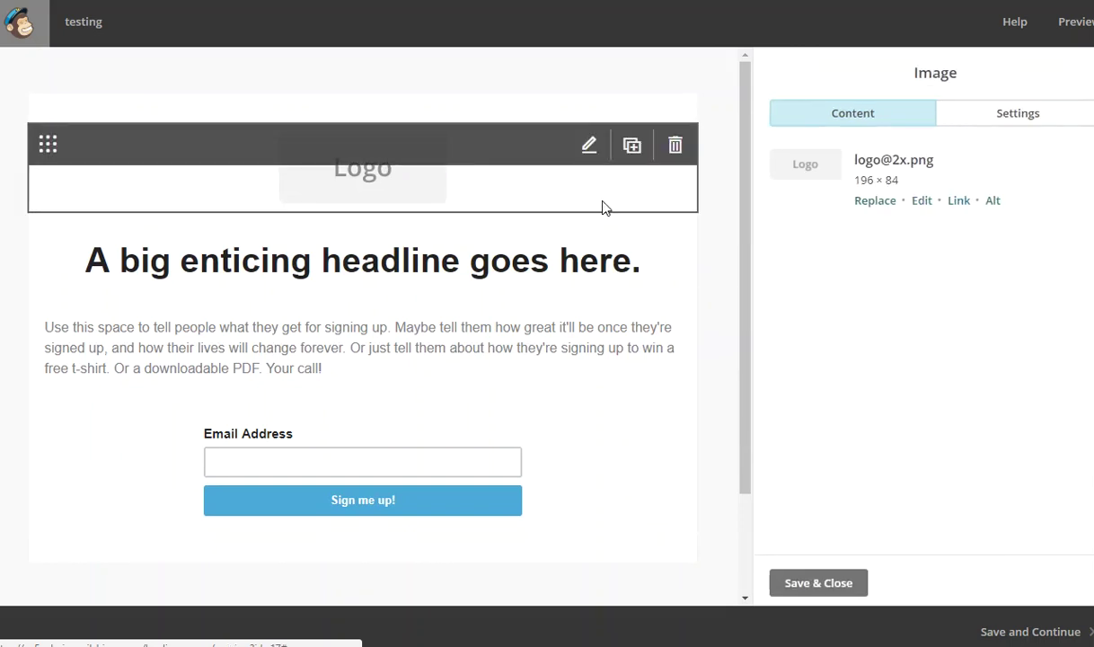
{"action": "left_click", "coordinate": [887, 201]}
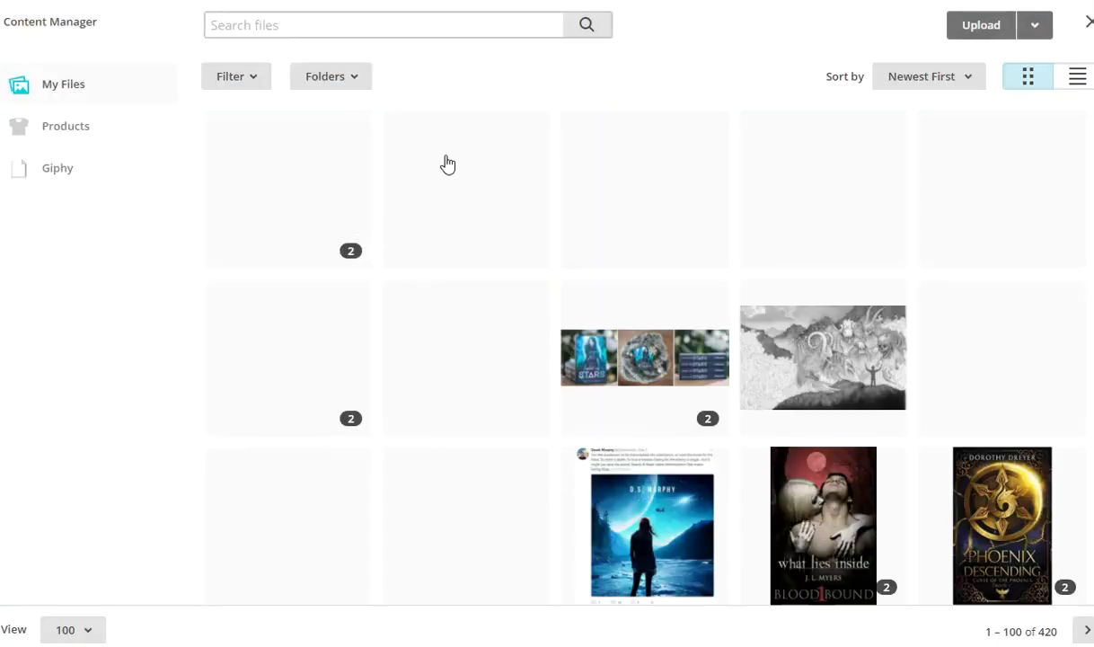
{"action": "scroll", "coordinate": [631, 261], "scroll_direction": "down", "scroll_amount": 5}
{"action": "scroll", "coordinate": [503, 251], "scroll_direction": "up", "scroll_amount": 5}
{"action": "double_click", "coordinate": [317, 191]}
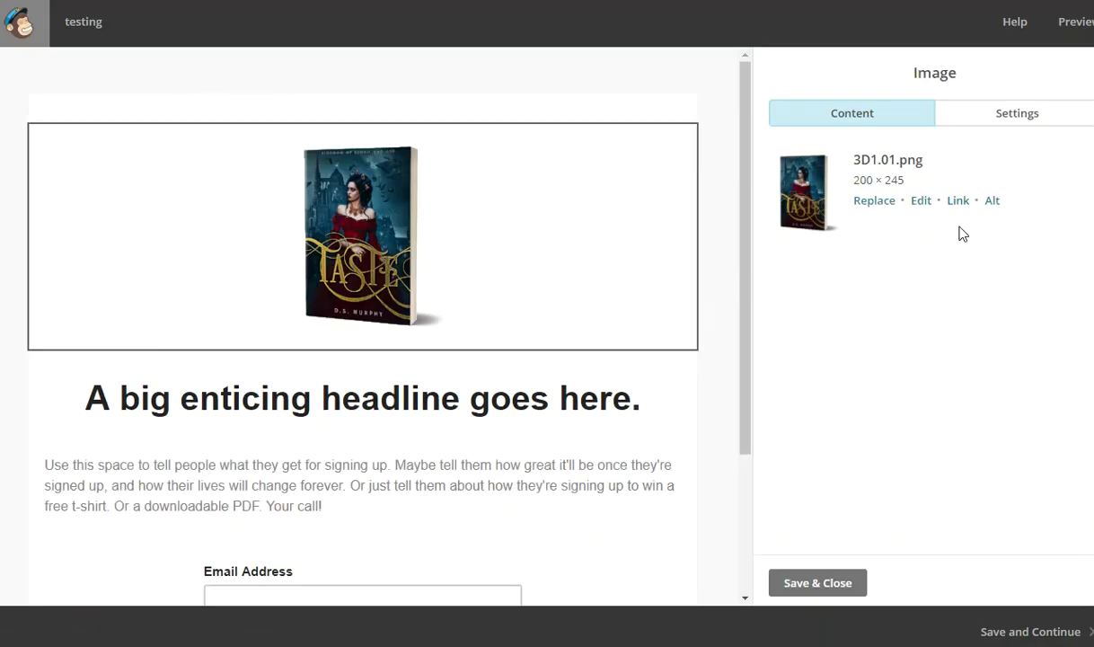
- Examine the cover image's alignment settings and the headline text block's content and column settings, then close the block editor
{"action": "left_click", "coordinate": [987, 117]}
{"action": "left_click", "coordinate": [928, 229]}
{"action": "left_click", "coordinate": [928, 230]}
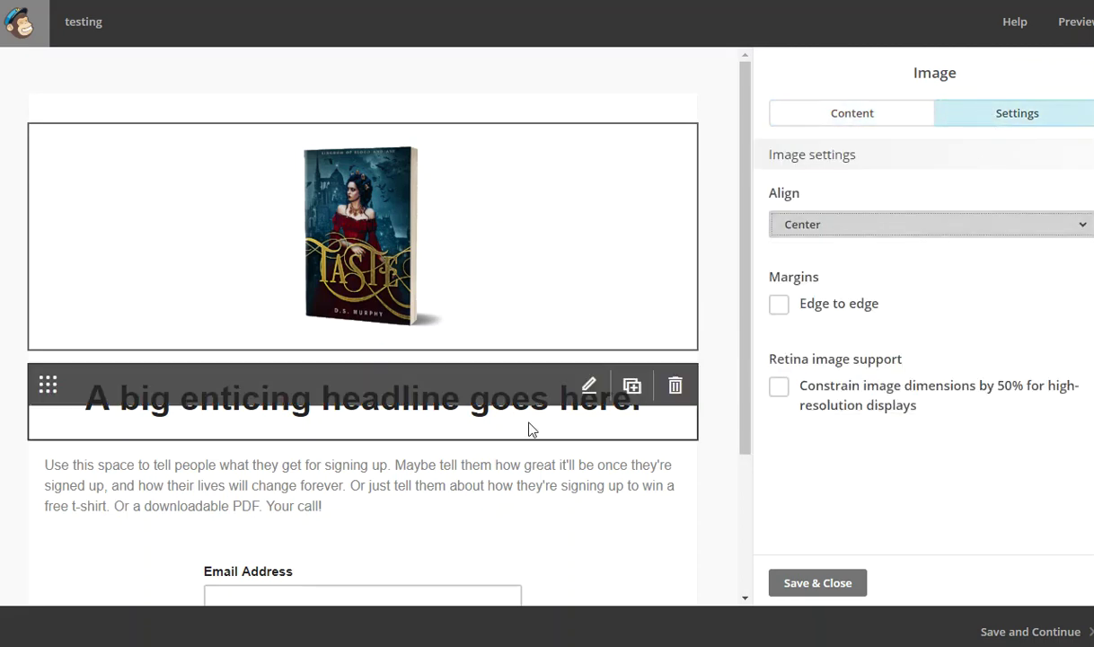
{"action": "left_click", "coordinate": [489, 420]}
{"action": "scroll", "coordinate": [386, 359], "scroll_direction": "down", "scroll_amount": 2}
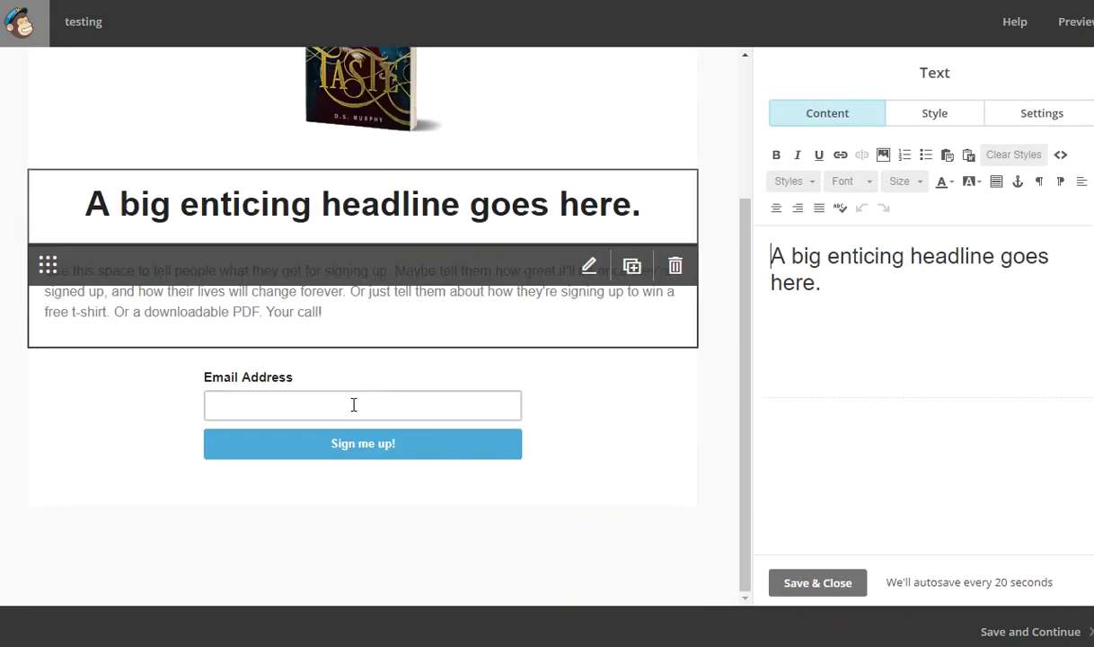
{"action": "scroll", "coordinate": [665, 199], "scroll_direction": "up", "scroll_amount": 2}
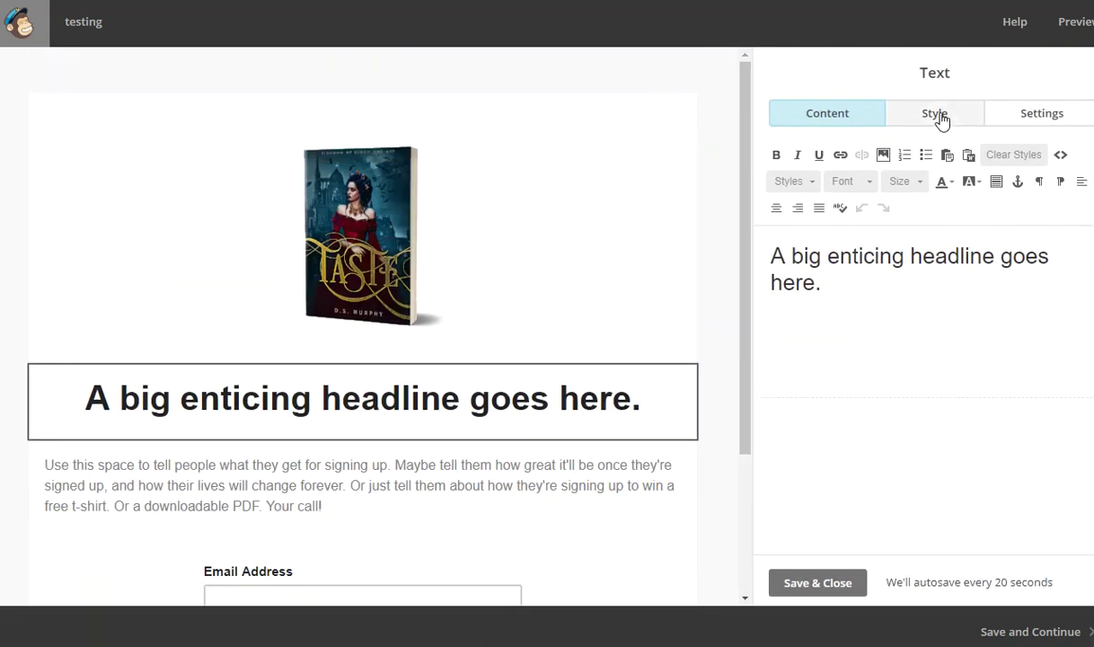
{"action": "left_click", "coordinate": [1020, 119]}
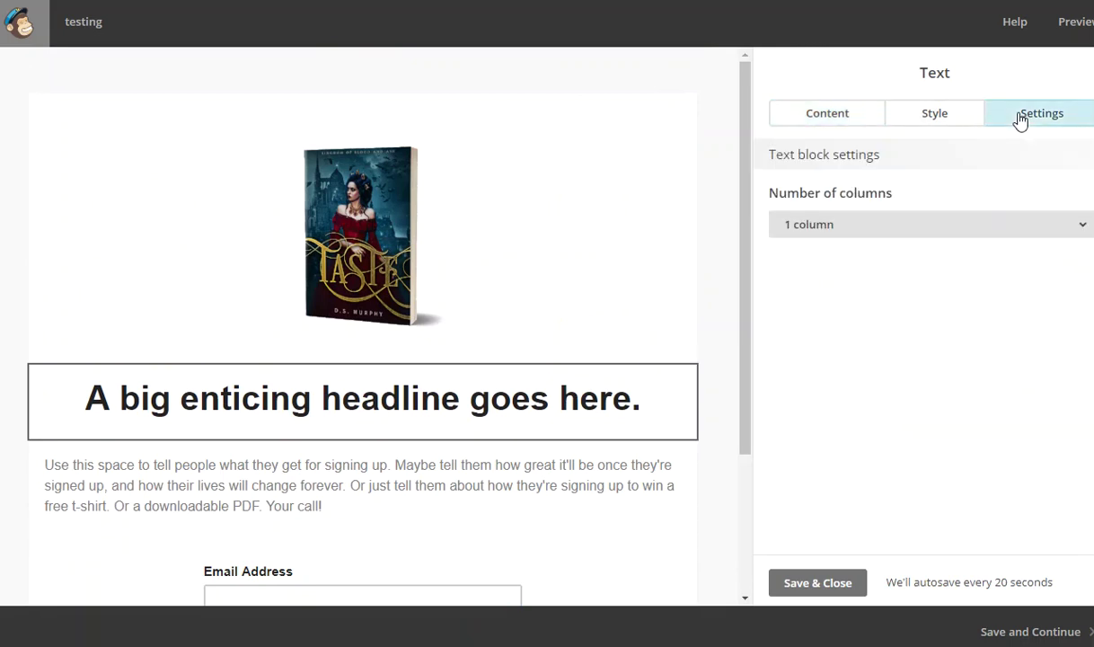
{"action": "left_click", "coordinate": [790, 119]}
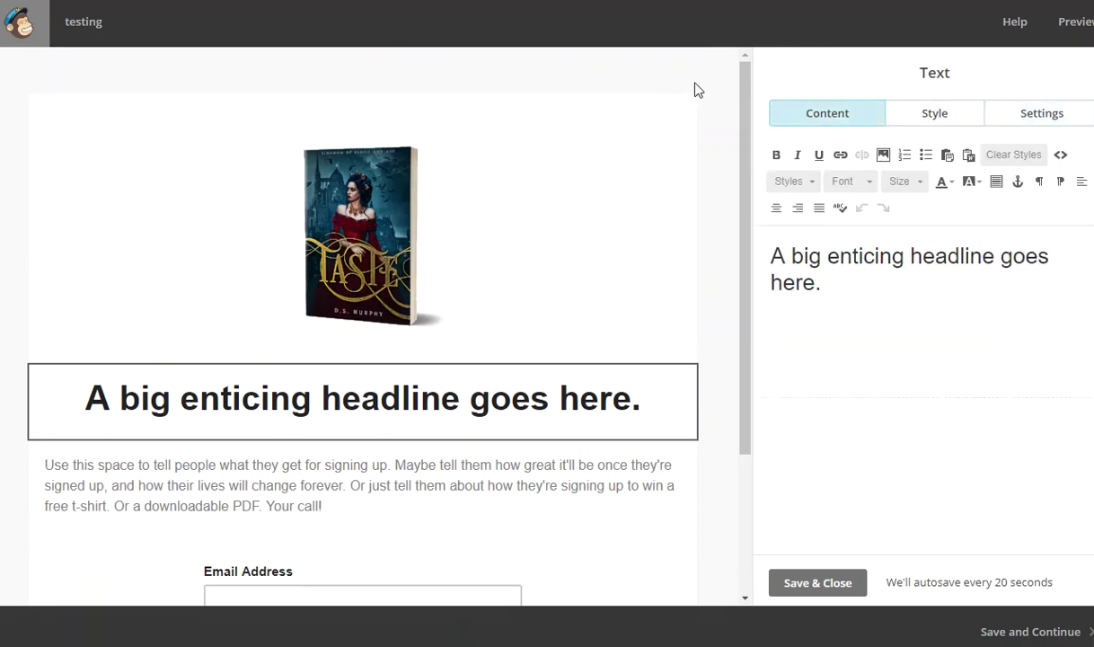
{"action": "left_click", "coordinate": [823, 582]}
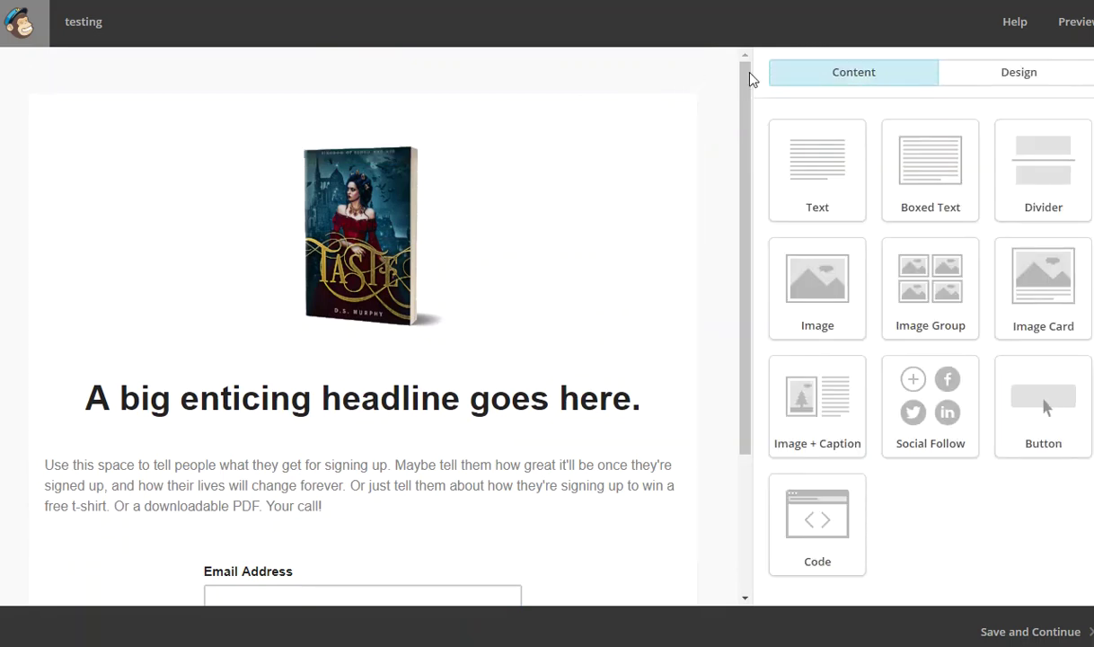
- Add the aerial photo of stone buildings and shingled roofs from the content library as the page's background image
{"action": "left_click", "coordinate": [964, 78]}
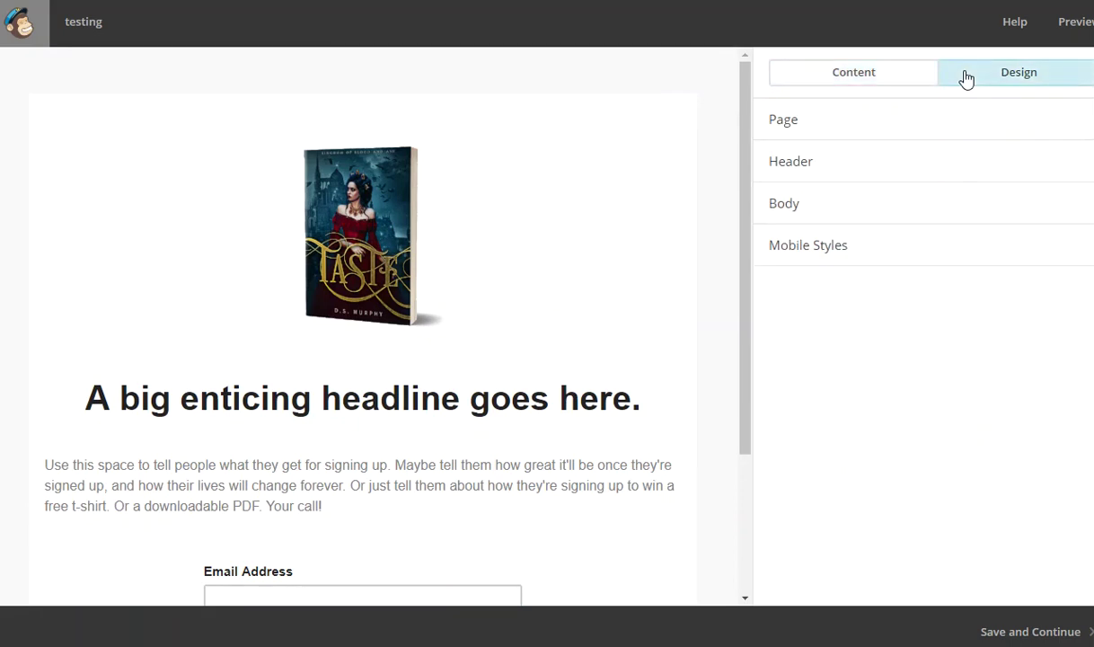
{"action": "left_click", "coordinate": [789, 121]}
{"action": "left_click", "coordinate": [862, 182]}
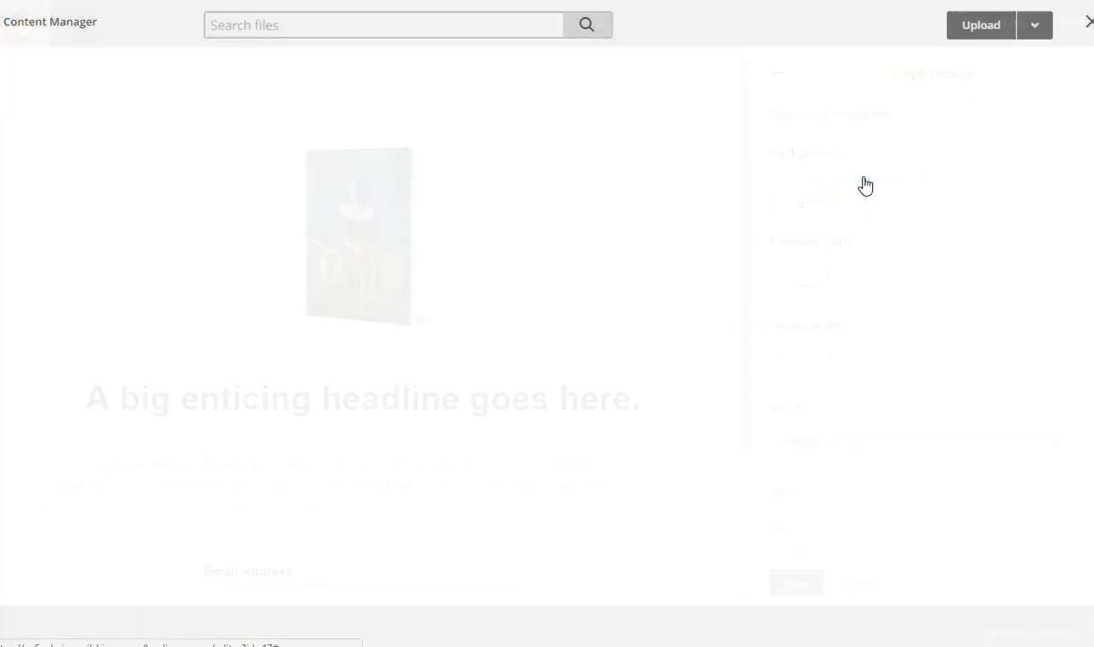
{"action": "scroll", "coordinate": [645, 425], "scroll_direction": "down", "scroll_amount": 2}
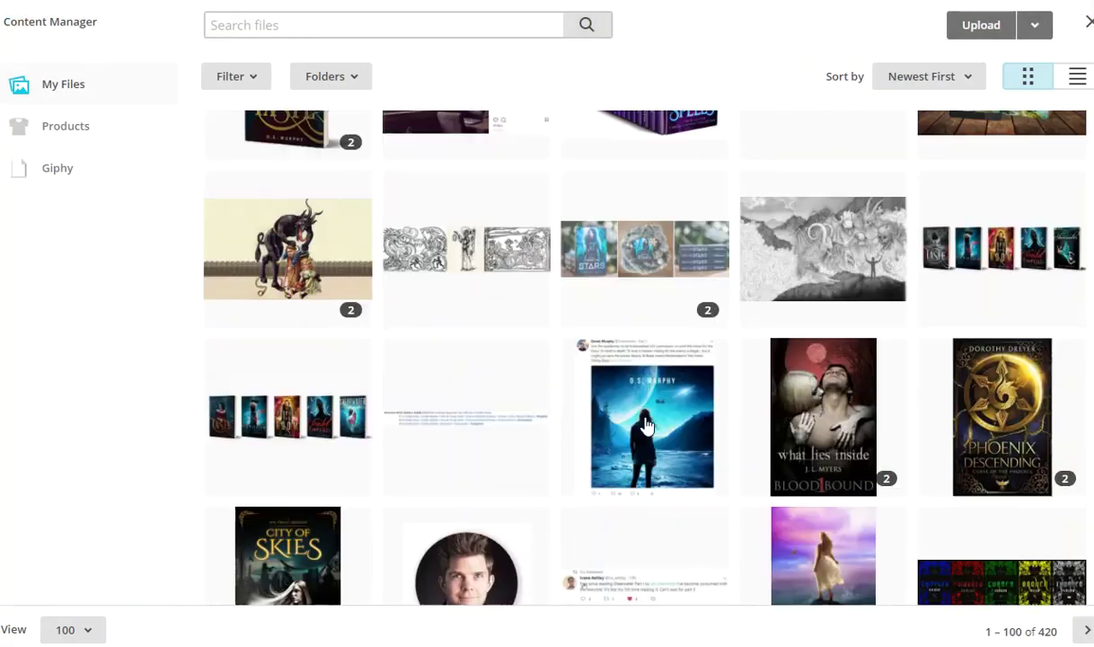
{"action": "scroll", "coordinate": [645, 425], "scroll_direction": "down", "scroll_amount": 5}
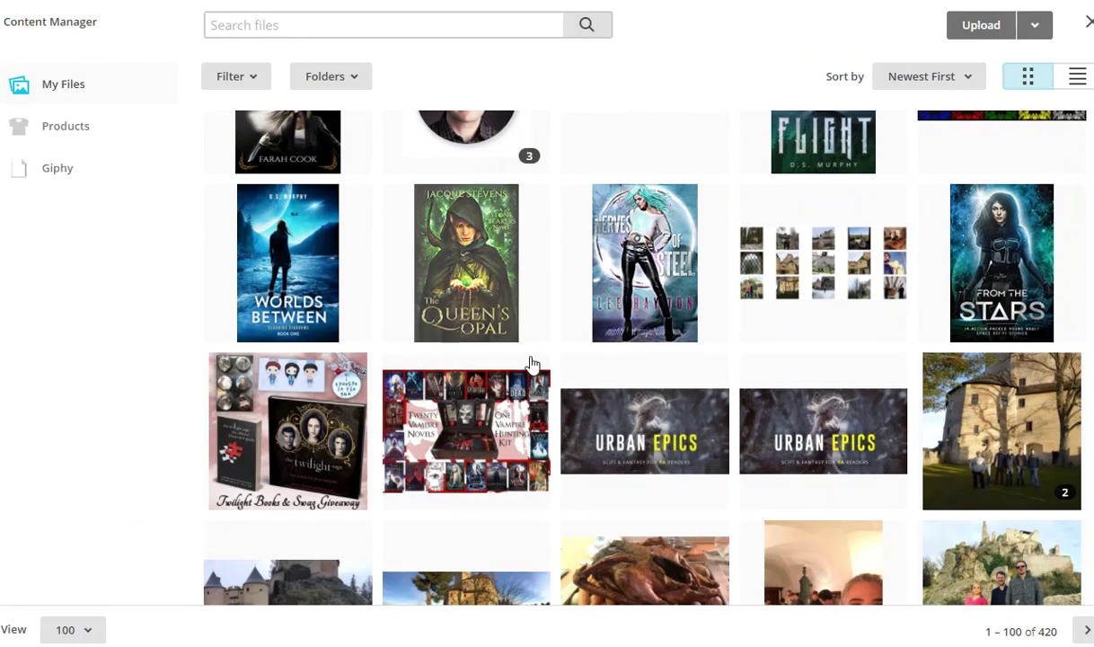
{"action": "scroll", "coordinate": [611, 386], "scroll_direction": "down", "scroll_amount": 5}
{"action": "double_click", "coordinate": [977, 214]}
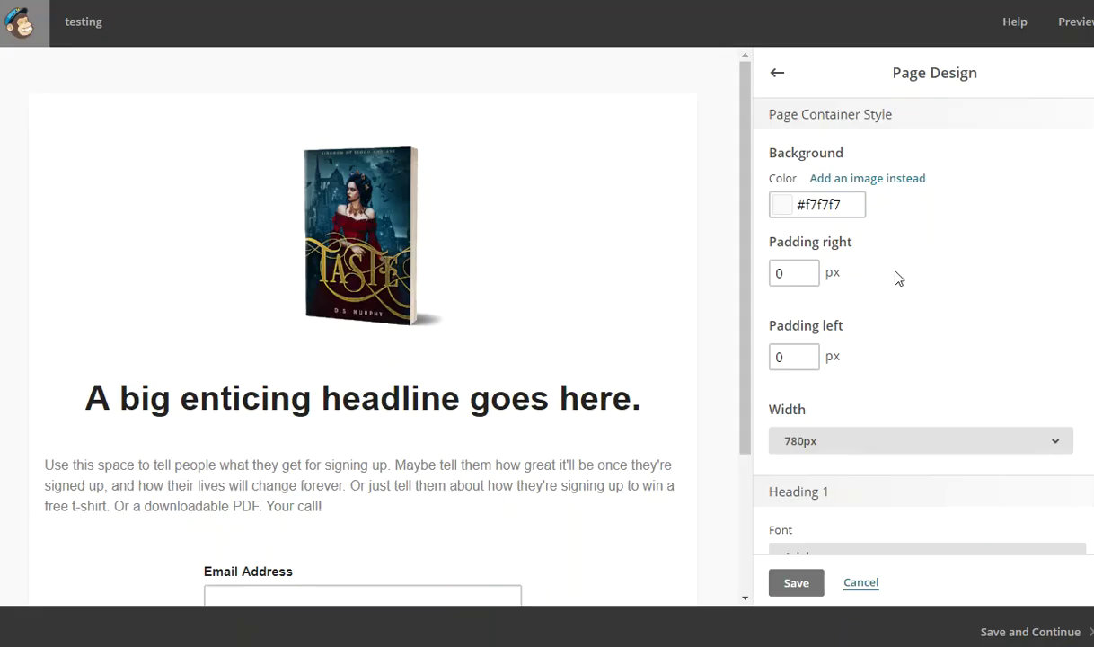
- Check the whole landing page against the background photo and save the page design
{"action": "scroll", "coordinate": [629, 399], "scroll_direction": "down", "scroll_amount": 3}
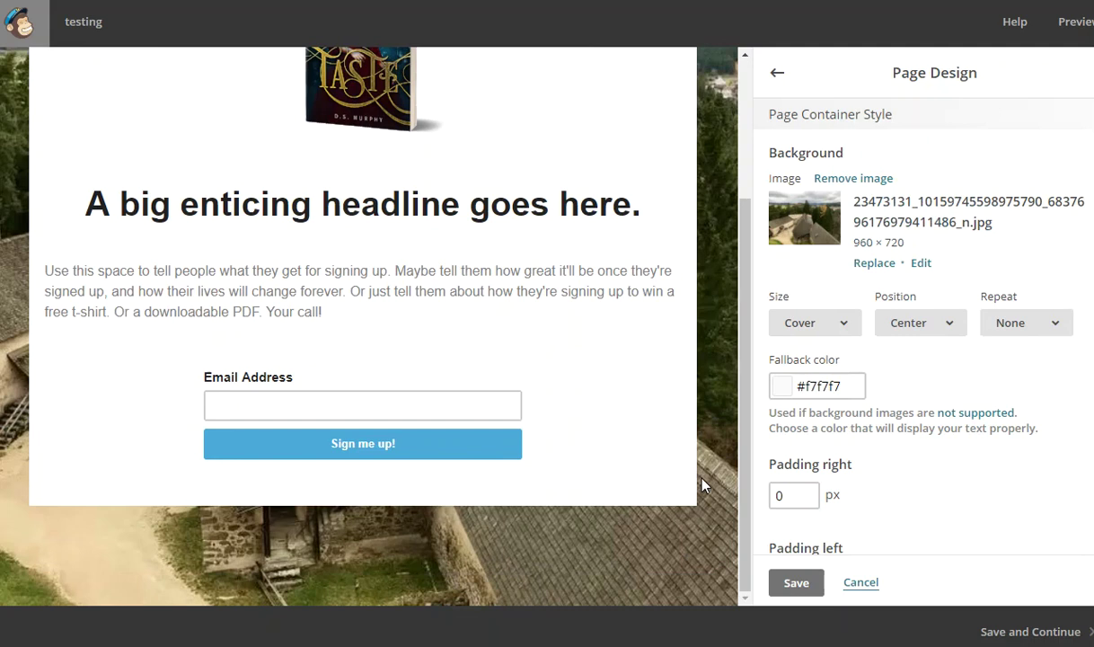
{"action": "scroll", "coordinate": [692, 453], "scroll_direction": "up", "scroll_amount": 3}
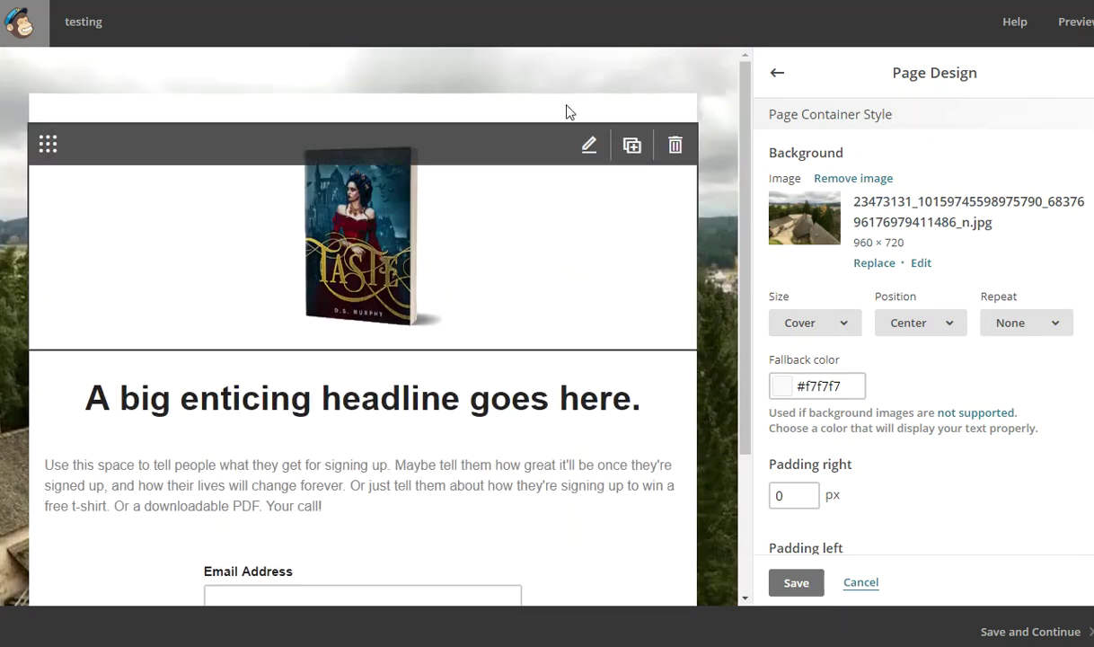
{"action": "scroll", "coordinate": [616, 459], "scroll_direction": "down", "scroll_amount": 3}
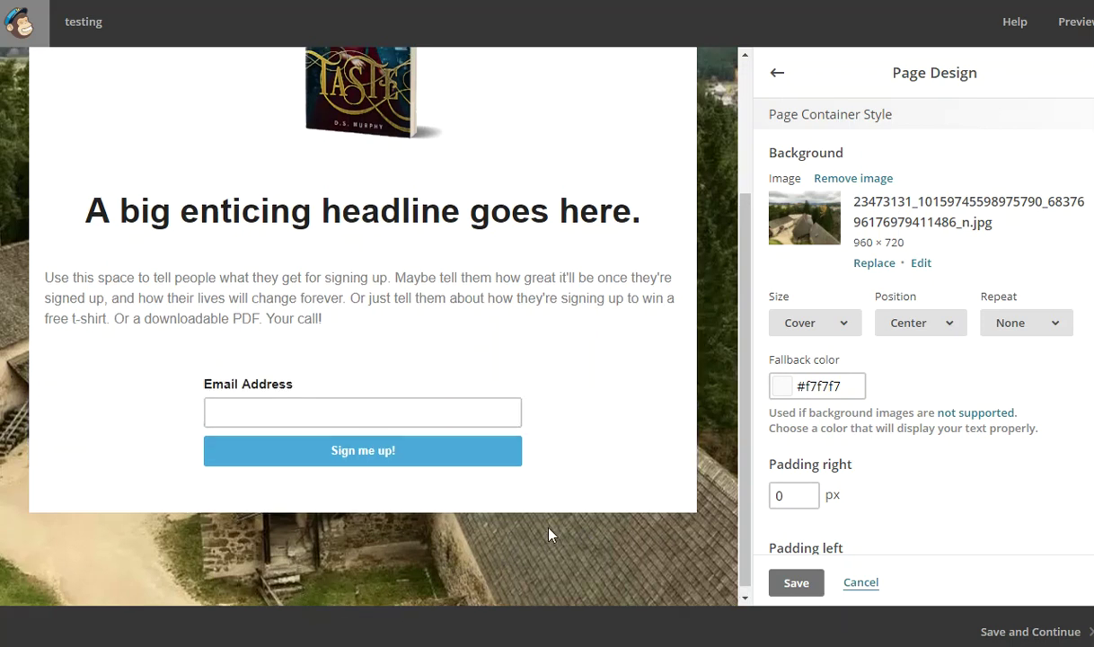
{"action": "scroll", "coordinate": [549, 532], "scroll_direction": "up", "scroll_amount": 3}
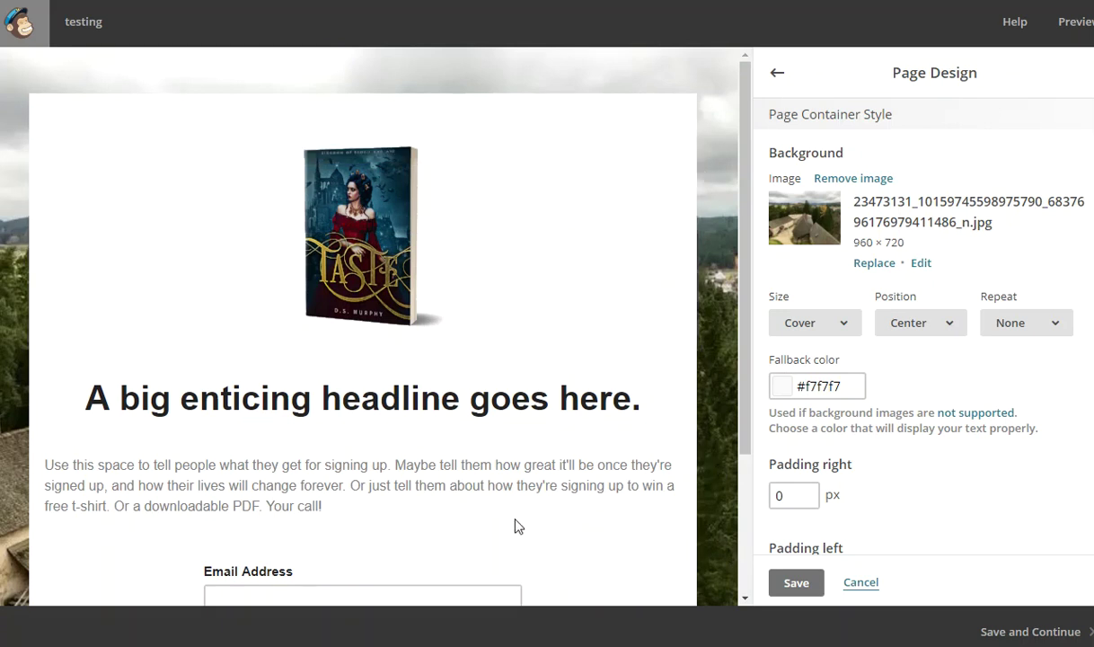
{"action": "scroll", "coordinate": [707, 427], "scroll_direction": "down", "scroll_amount": 3}
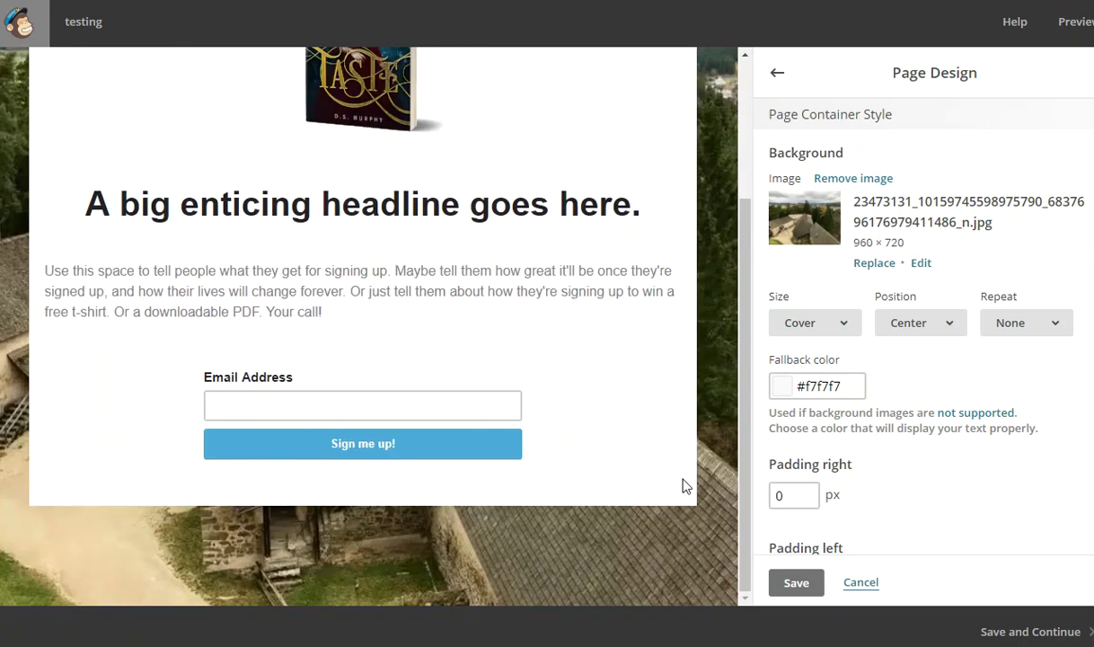
{"action": "left_click", "coordinate": [796, 582]}
{"action": "scroll", "coordinate": [290, 129], "scroll_direction": "up", "scroll_amount": 3}
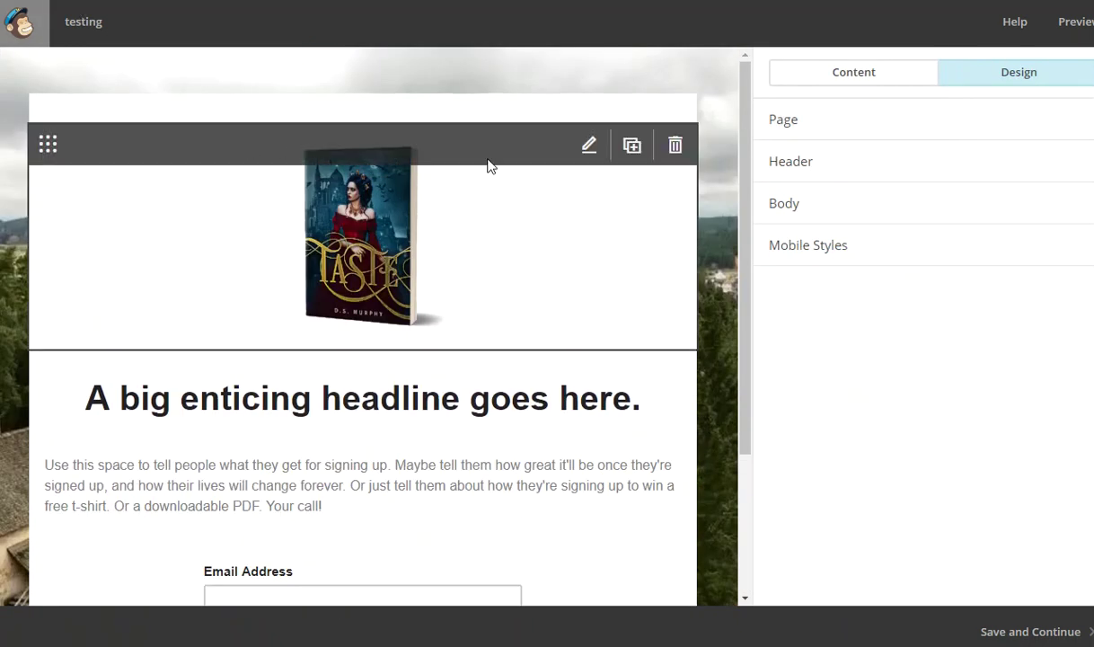
- Leave the landing page editor and look through the ongoing campaigns in the Campaigns overview
{"action": "left_click", "coordinate": [20, 21]}
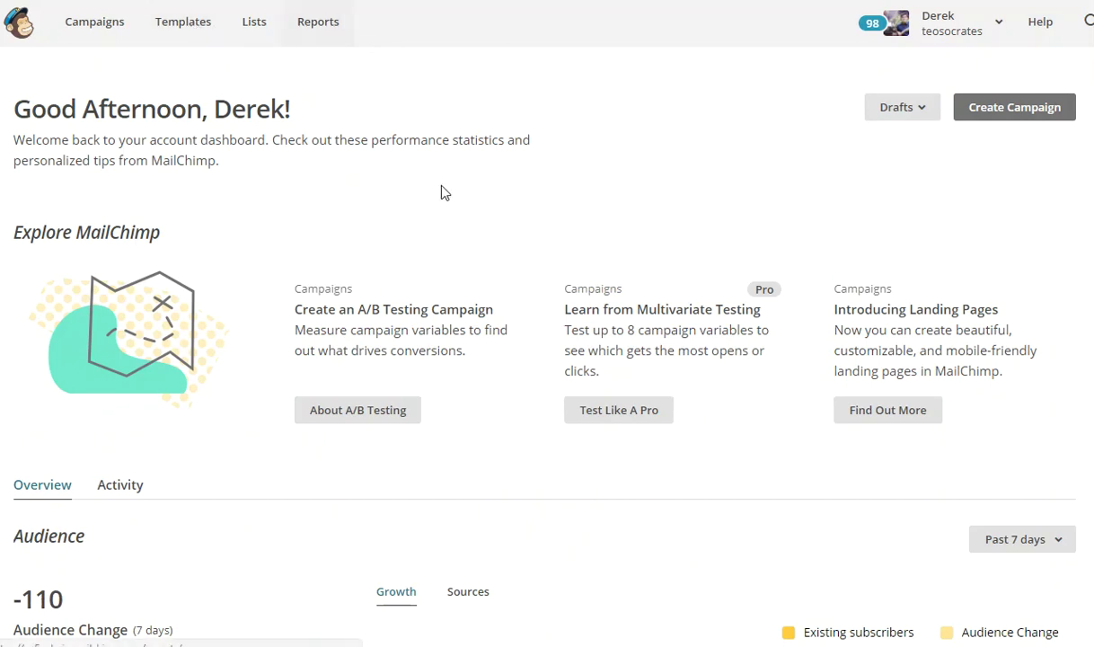
{"action": "left_click", "coordinate": [97, 25]}
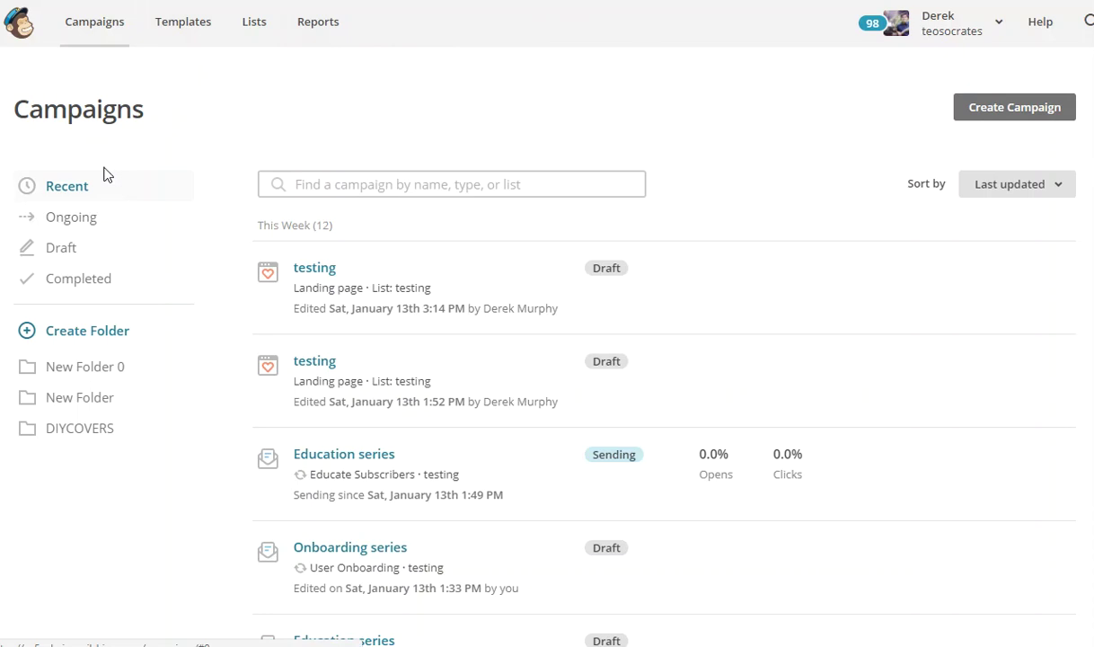
{"action": "left_click", "coordinate": [1016, 110]}
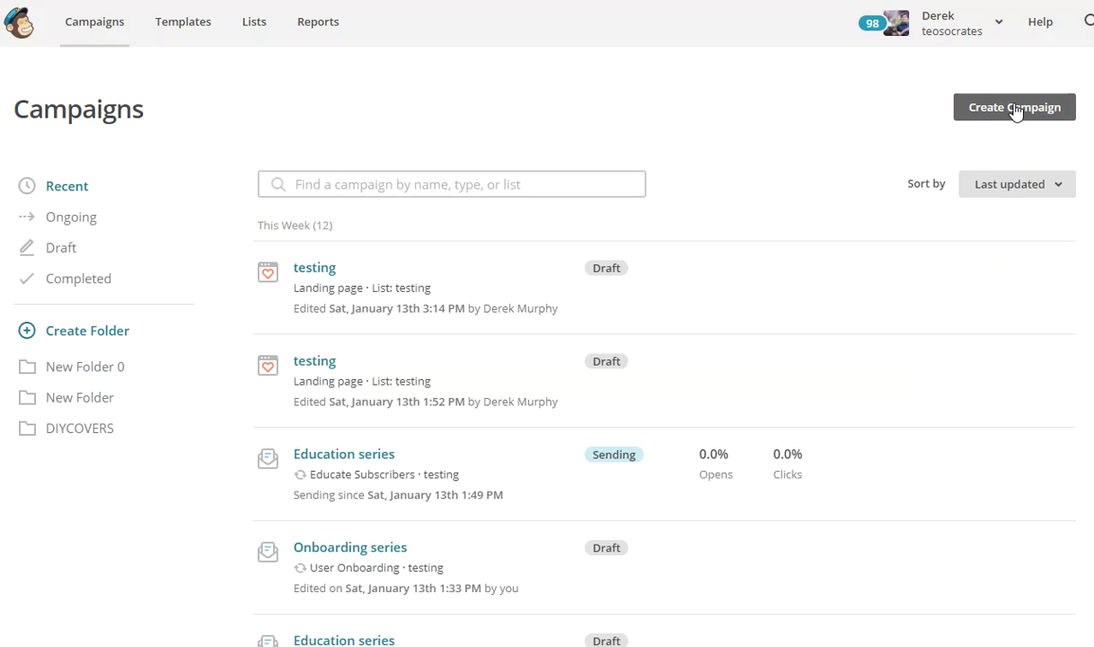
{"action": "left_click", "coordinate": [63, 219]}
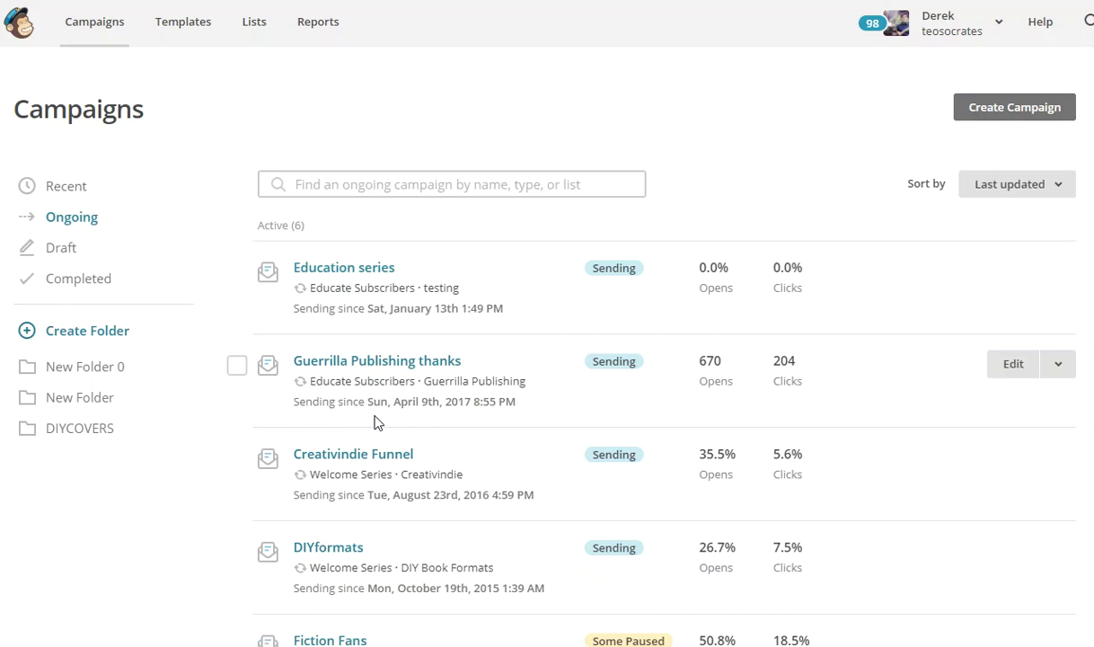
{"action": "scroll", "coordinate": [435, 403], "scroll_direction": "down", "scroll_amount": 2}
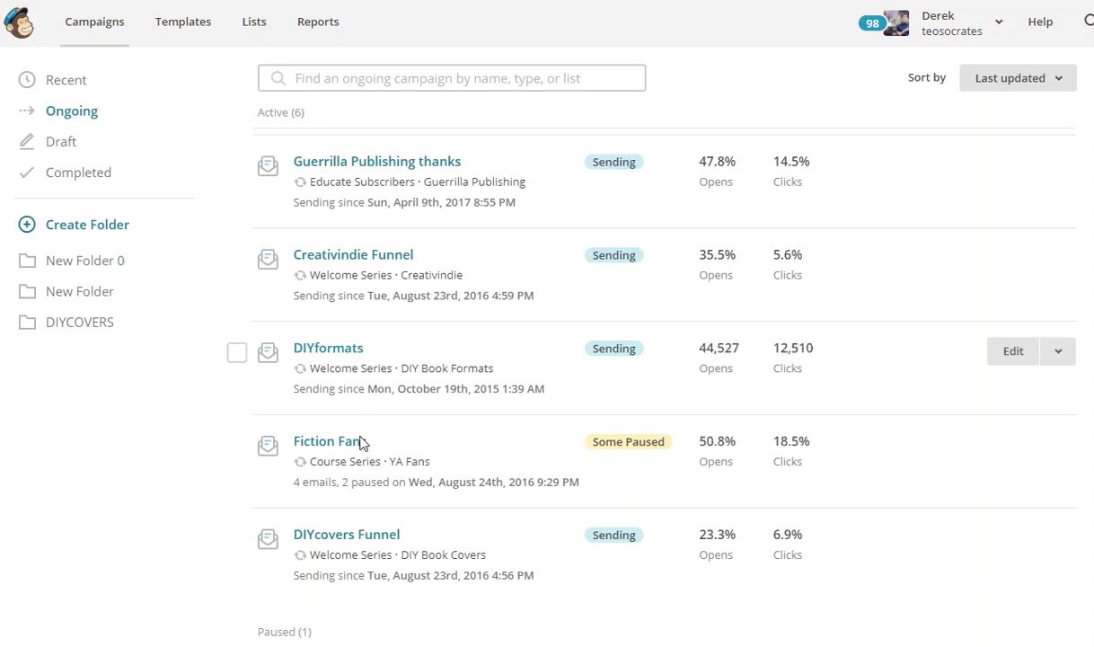
{"action": "key", "text": "F5"}
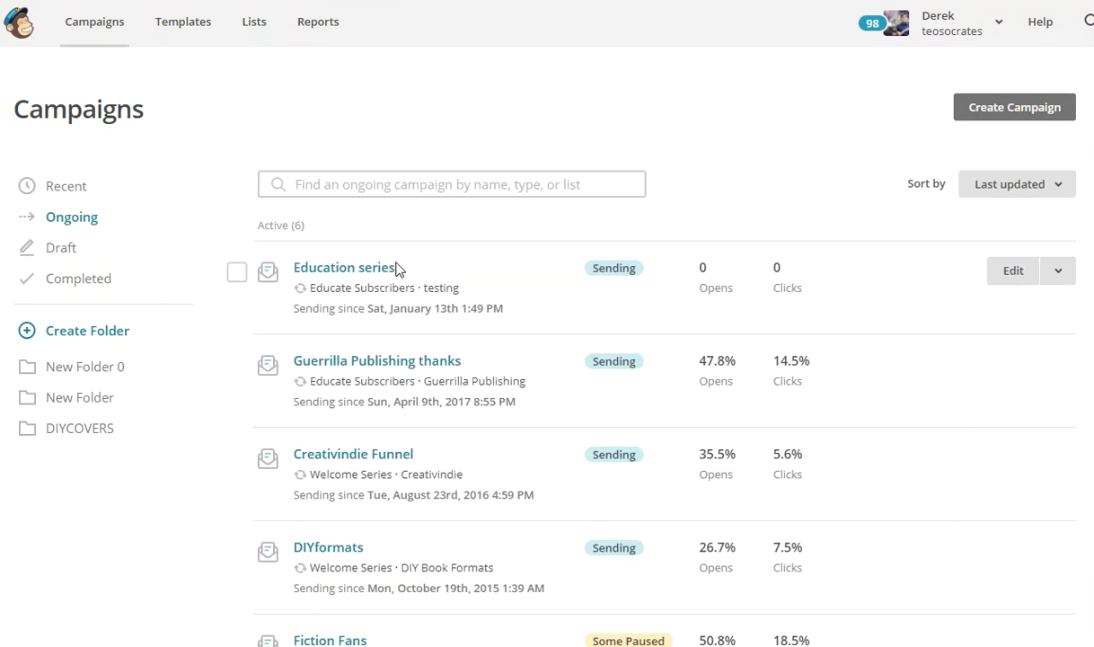
- Examine the automated email options for welcoming new subscribers in the campaign creation dialog, then close it without creating anything
{"action": "left_click", "coordinate": [1016, 110]}
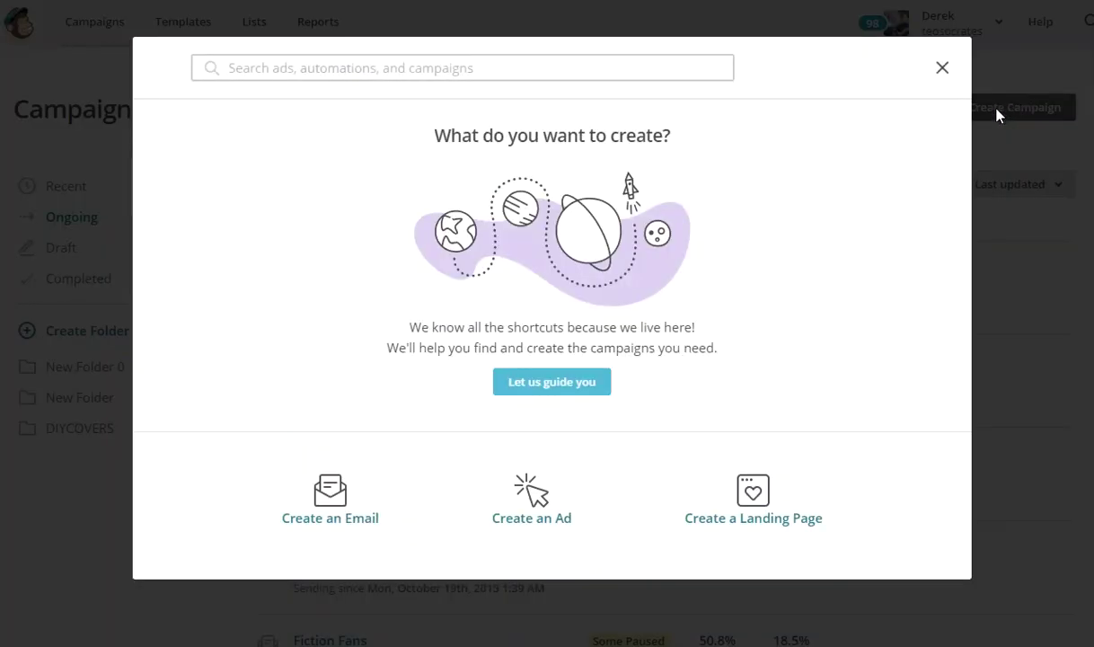
{"action": "left_click", "coordinate": [331, 494]}
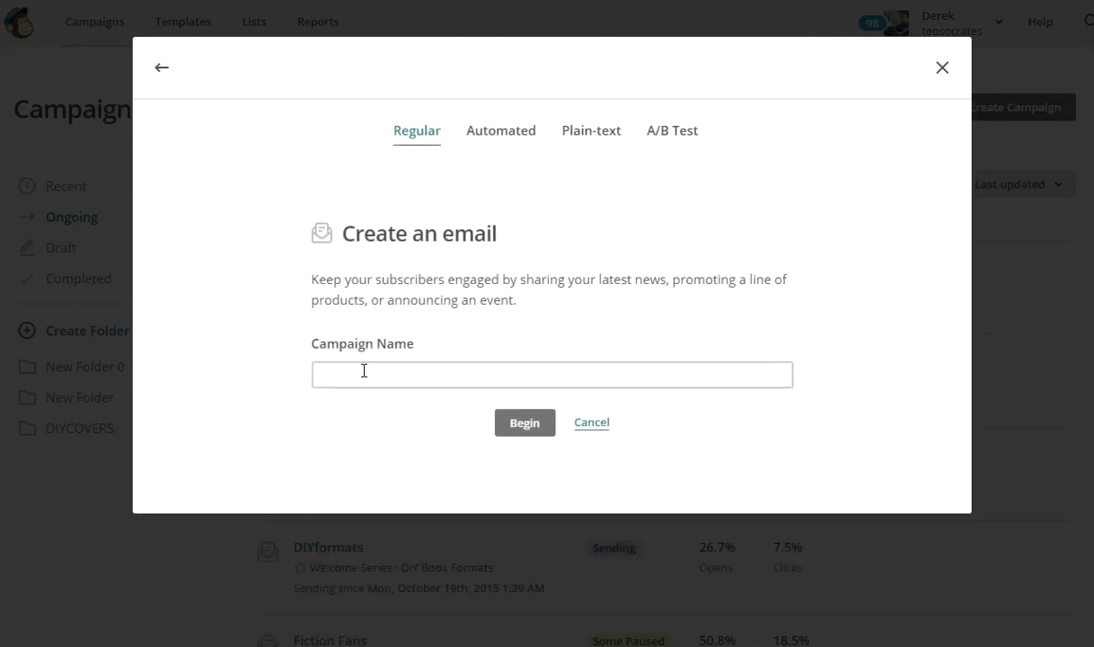
{"action": "left_click", "coordinate": [519, 141]}
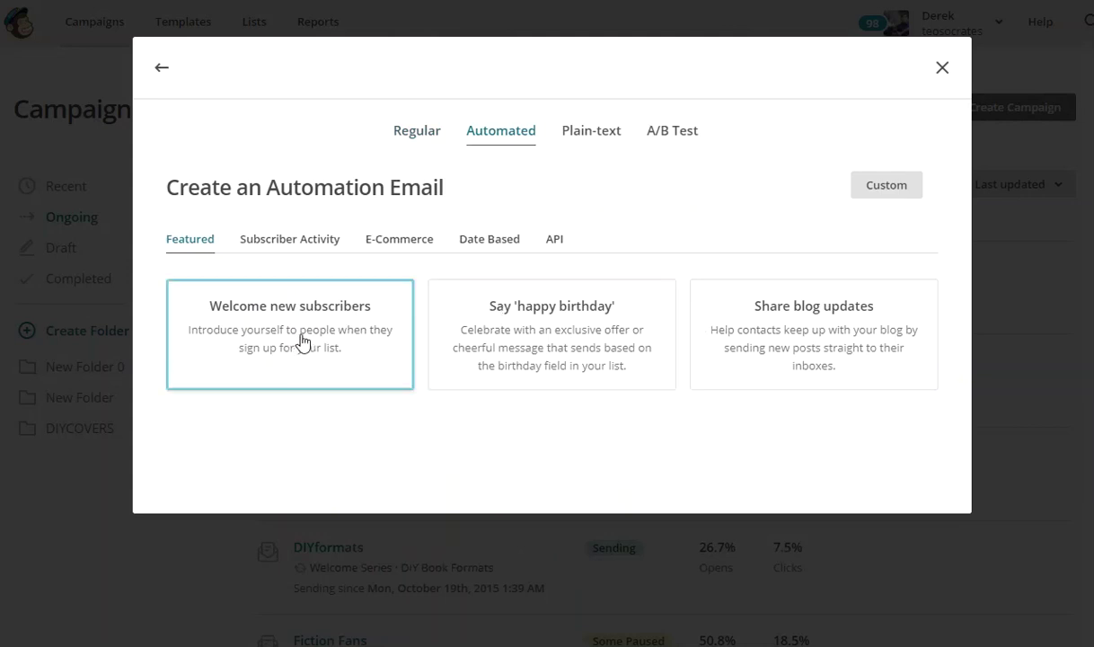
{"action": "left_click", "coordinate": [364, 342]}
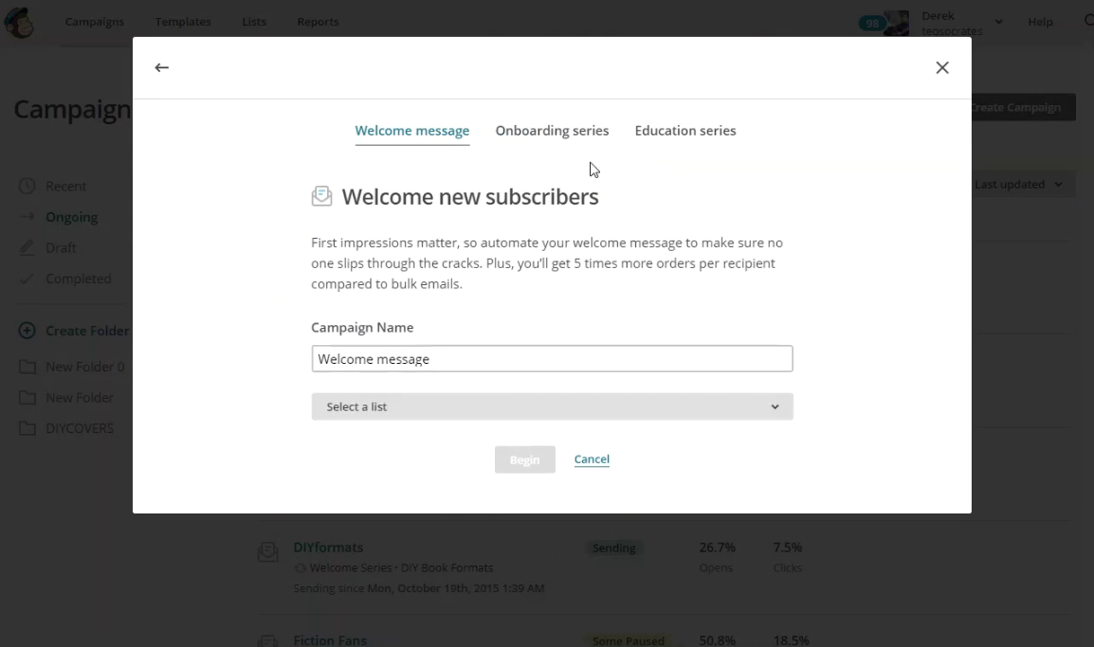
{"action": "left_click", "coordinate": [943, 69]}
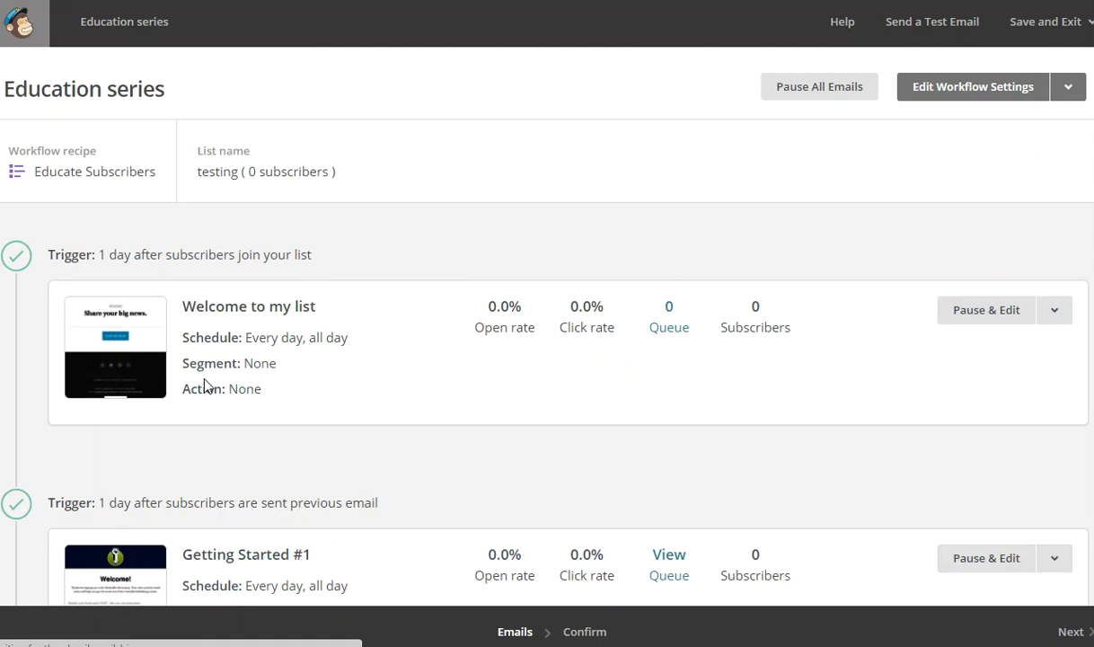
- Review the emails and triggers in the Education series workflow and the extra actions available for the first email
{"action": "scroll", "coordinate": [204, 386], "scroll_direction": "down", "scroll_amount": 3}
{"action": "scroll", "coordinate": [205, 383], "scroll_direction": "up", "scroll_amount": 3}
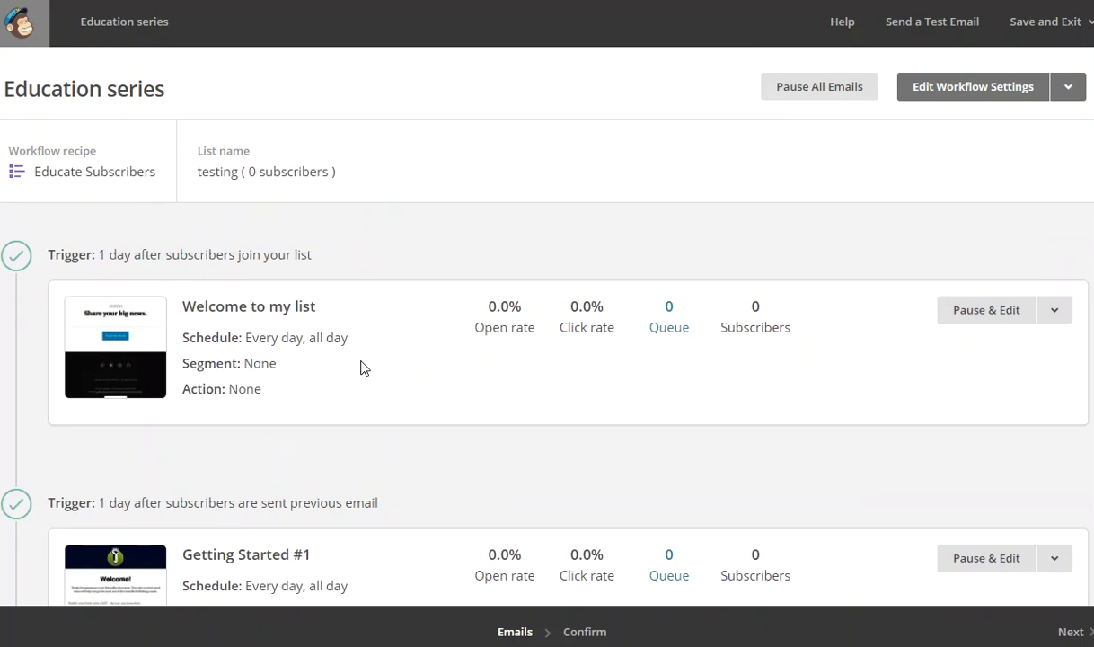
{"action": "scroll", "coordinate": [239, 323], "scroll_direction": "down", "scroll_amount": 5}
{"action": "scroll", "coordinate": [398, 359], "scroll_direction": "up", "scroll_amount": 5}
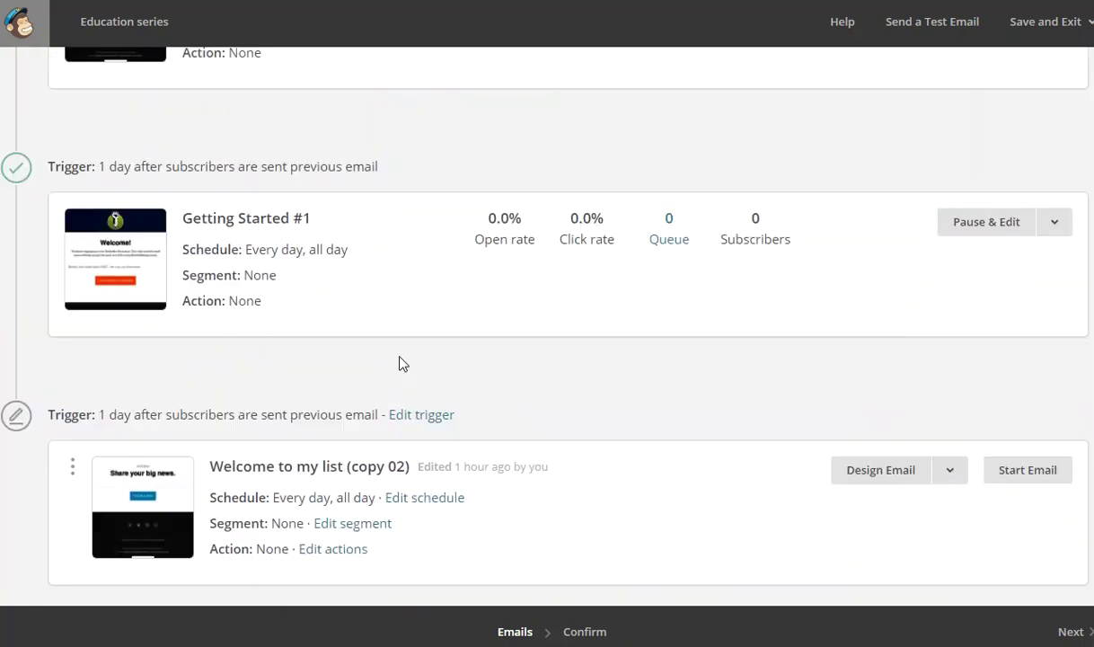
{"action": "left_click", "coordinate": [1054, 314]}
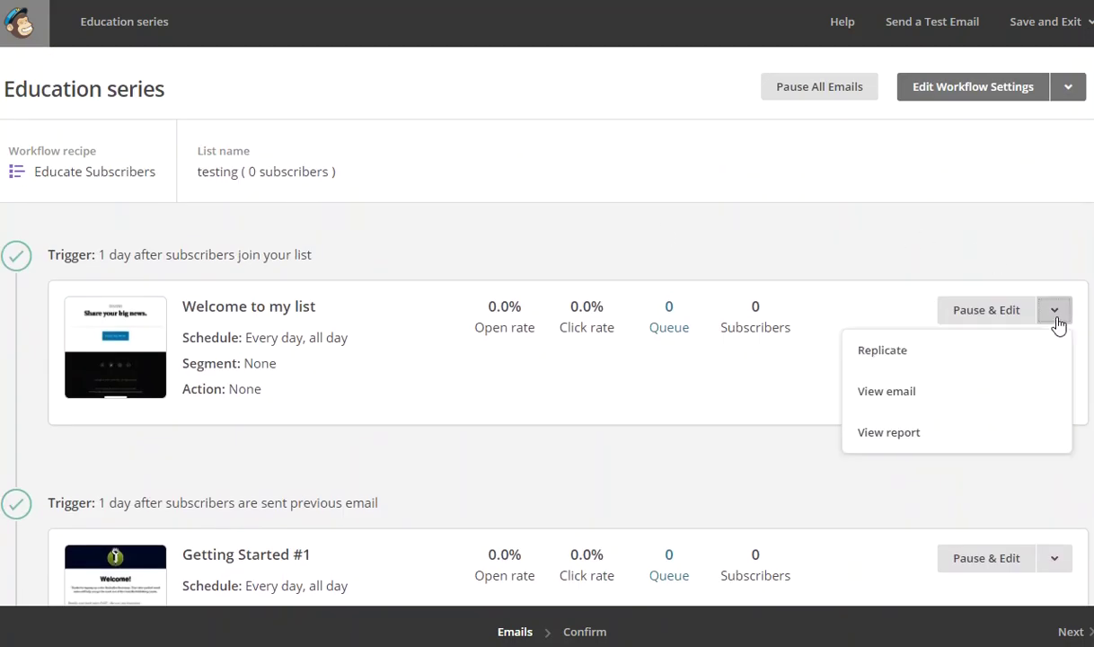
{"action": "left_click", "coordinate": [829, 241]}
- Add a fourth email to the end of the Education series workflow and open it for designing
{"action": "scroll", "coordinate": [746, 251], "scroll_direction": "down", "scroll_amount": 5}
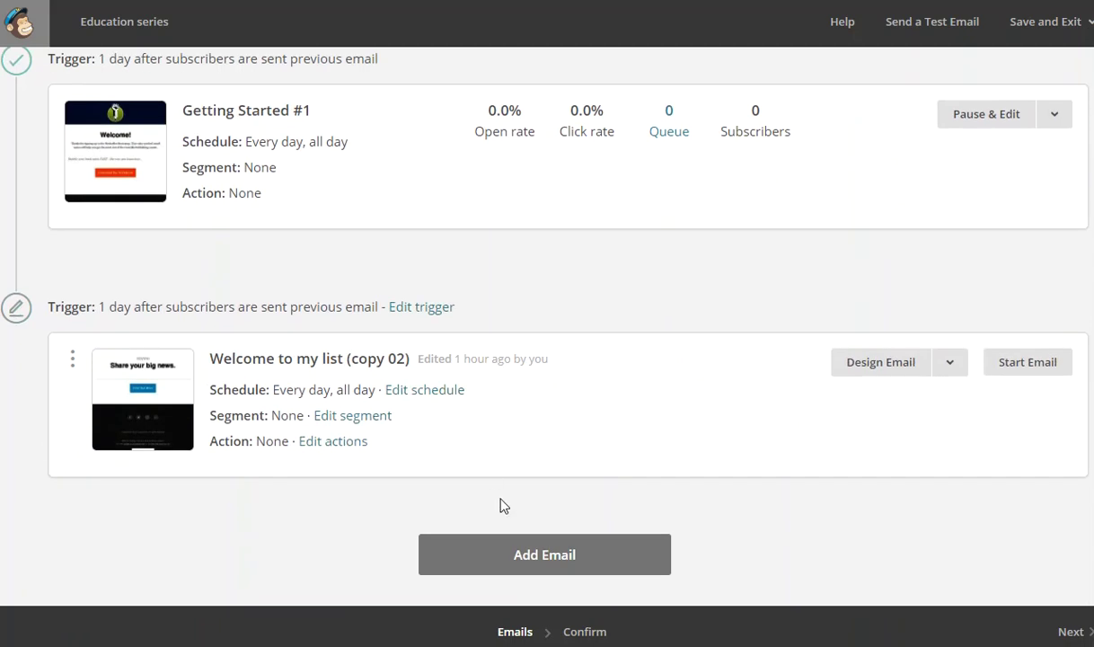
{"action": "left_click", "coordinate": [571, 557]}
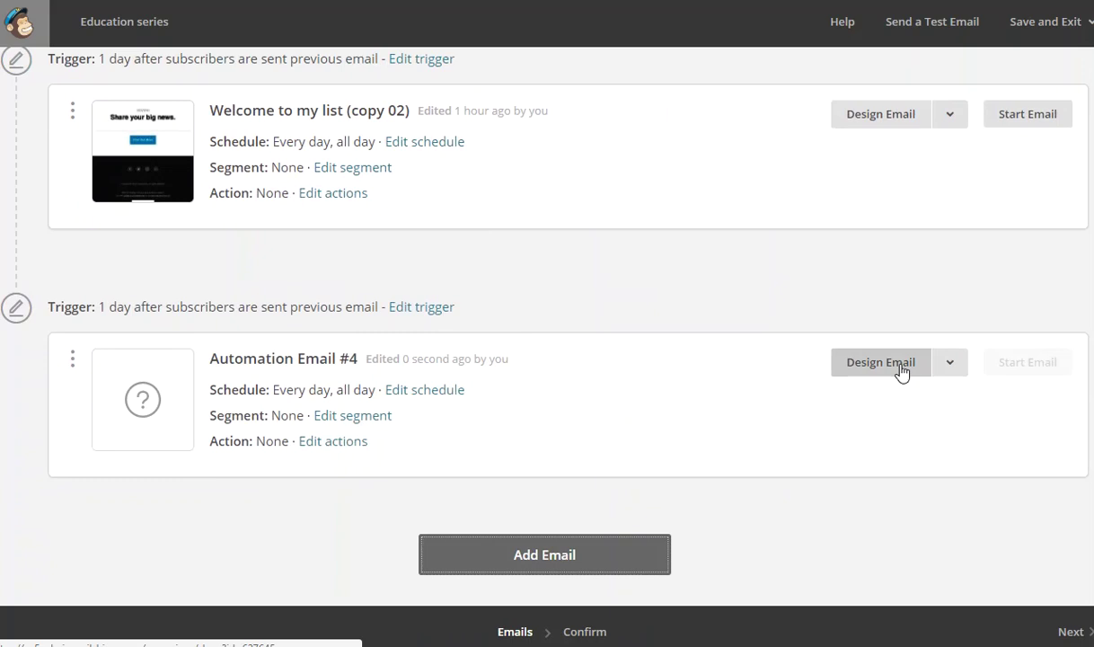
{"action": "left_click", "coordinate": [899, 367]}
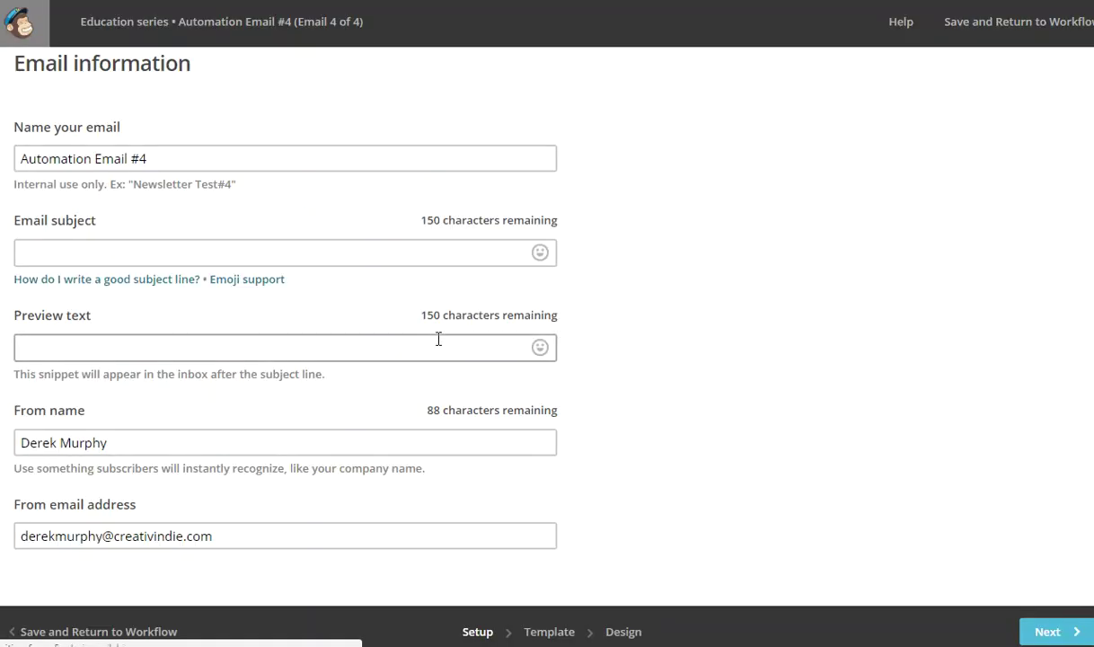
- Set both the email subject and the preview text to title1 and continue to template selection
{"action": "left_click", "coordinate": [183, 340]}
{"action": "left_click", "coordinate": [115, 256]}
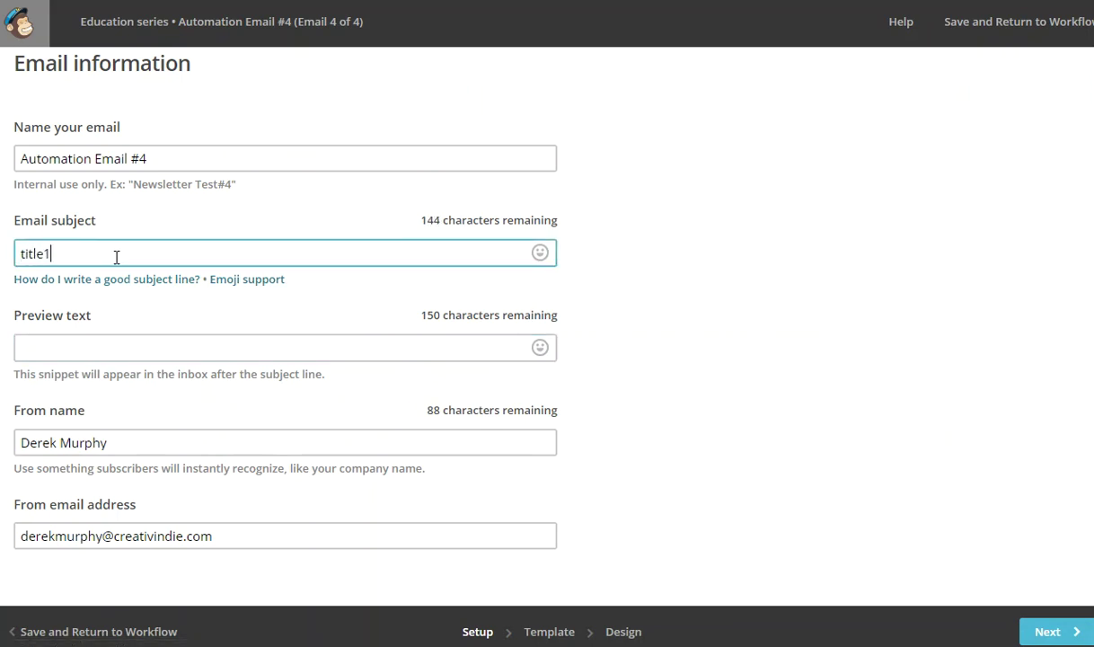
{"action": "left_click", "coordinate": [75, 351]}
{"action": "type", "text": "title1"}
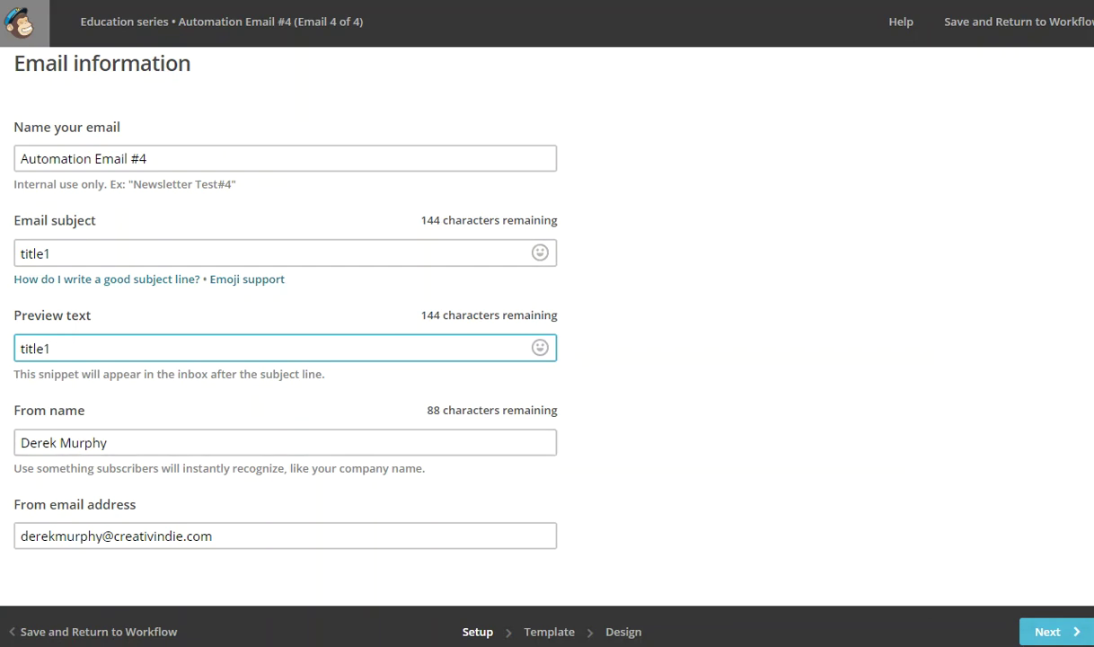
{"action": "left_click", "coordinate": [1063, 629]}
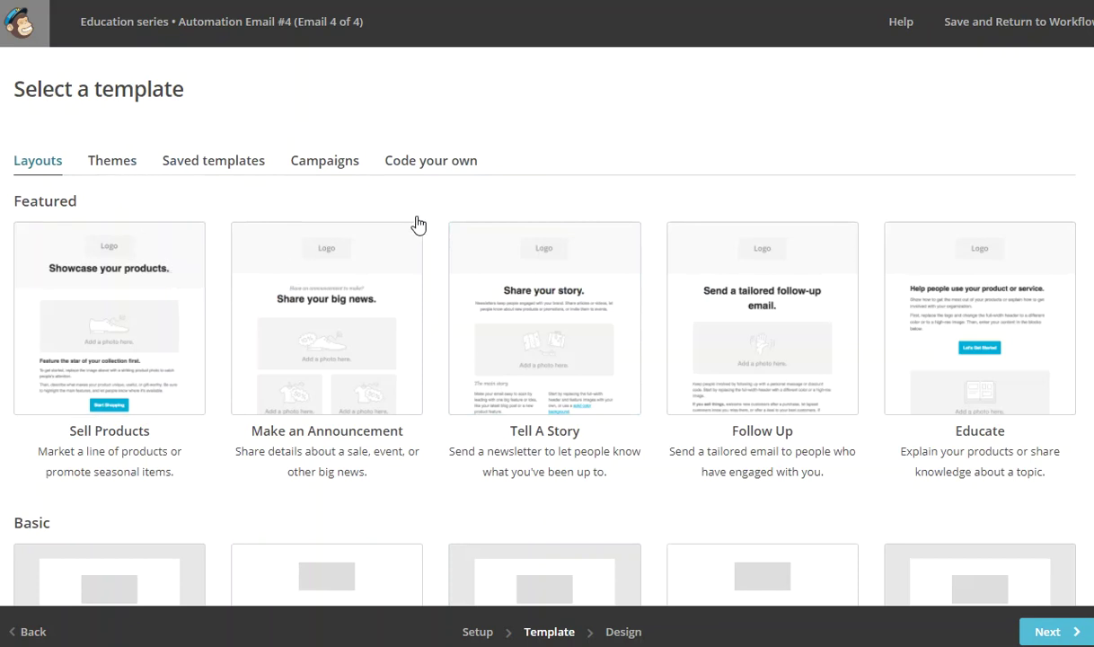
- Look through the featured and basic email layouts available for the new automation email
{"action": "scroll", "coordinate": [604, 405], "scroll_direction": "down", "scroll_amount": 2}
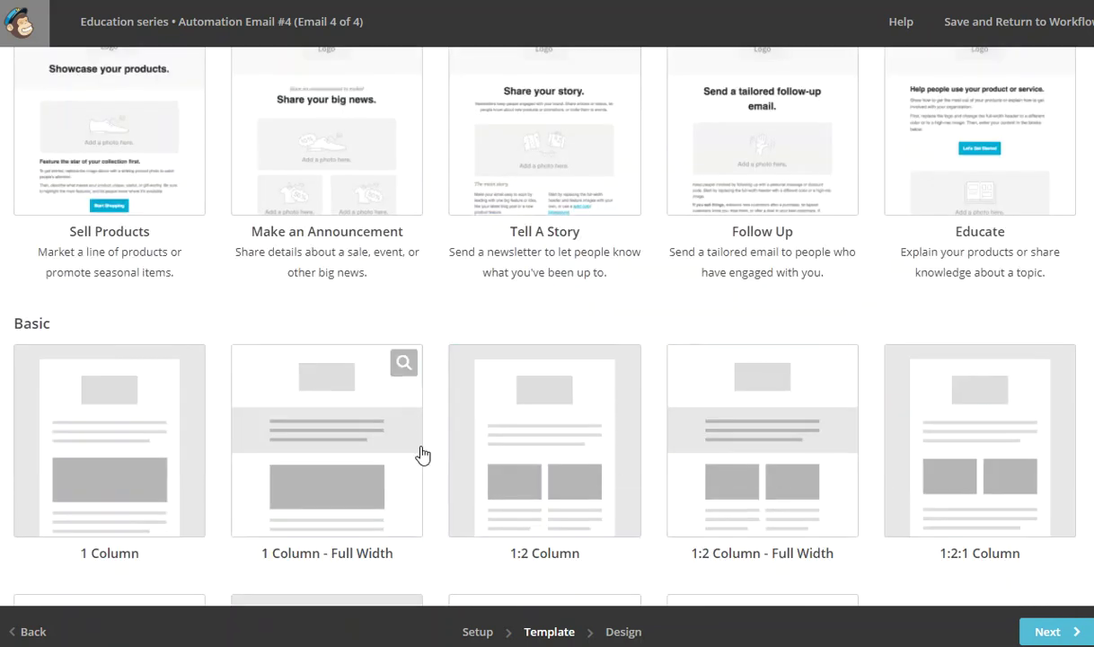
{"action": "scroll", "coordinate": [420, 454], "scroll_direction": "down", "scroll_amount": 2}
{"action": "scroll", "coordinate": [422, 453], "scroll_direction": "up", "scroll_amount": 2}
{"action": "scroll", "coordinate": [422, 453], "scroll_direction": "up", "scroll_amount": 3}
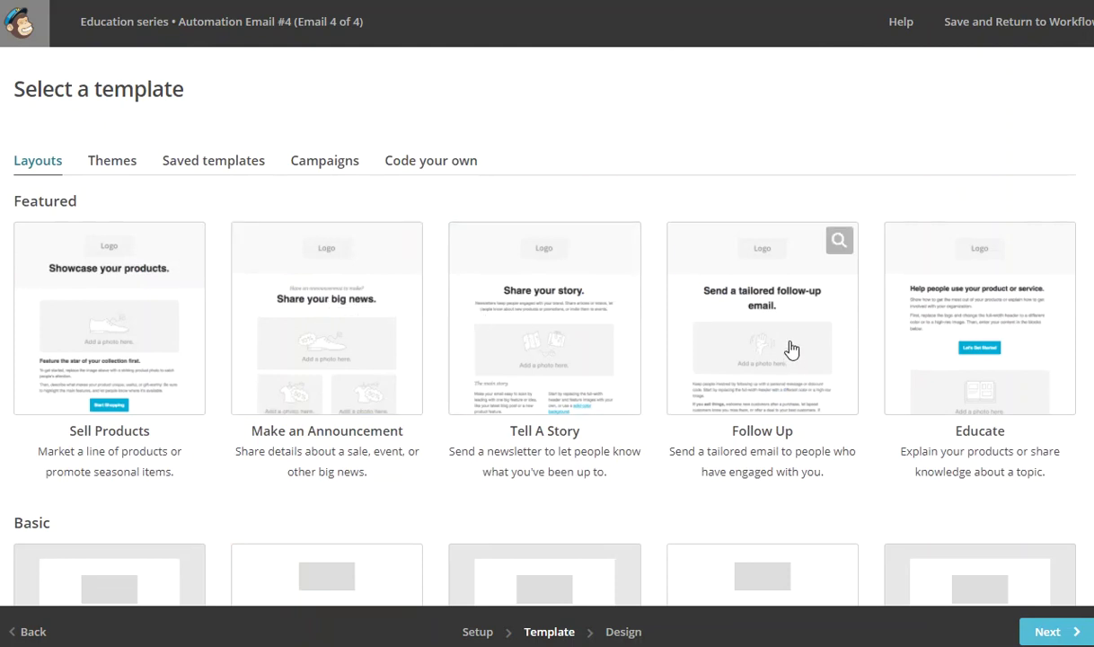
{"action": "scroll", "coordinate": [560, 361], "scroll_direction": "down", "scroll_amount": 4}
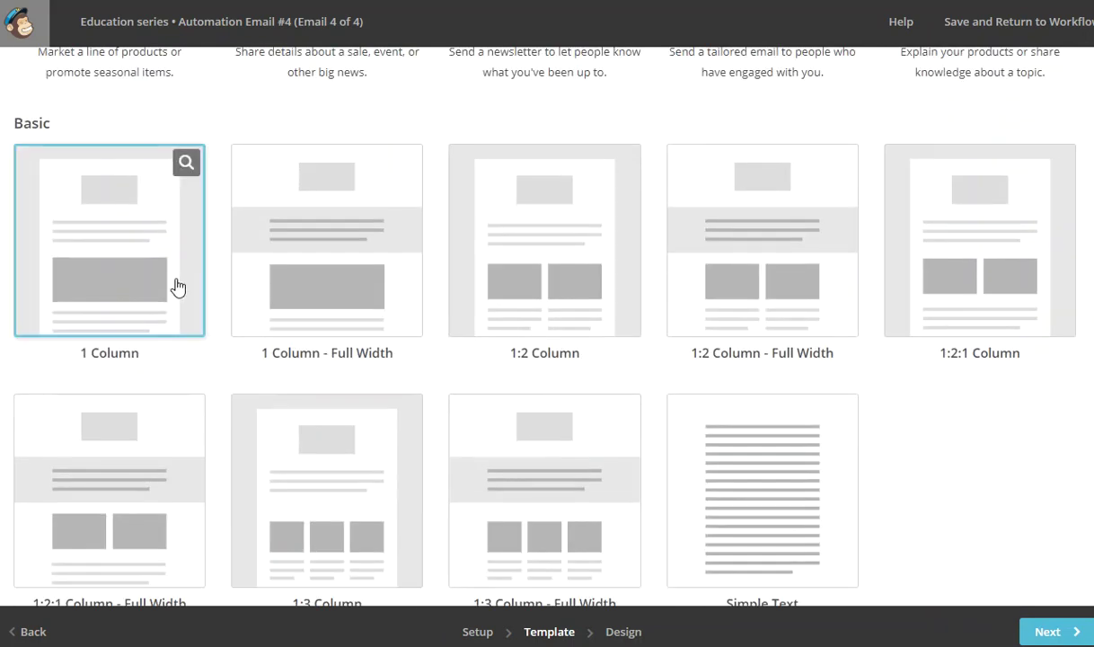
{"action": "scroll", "coordinate": [176, 286], "scroll_direction": "up", "scroll_amount": 4}
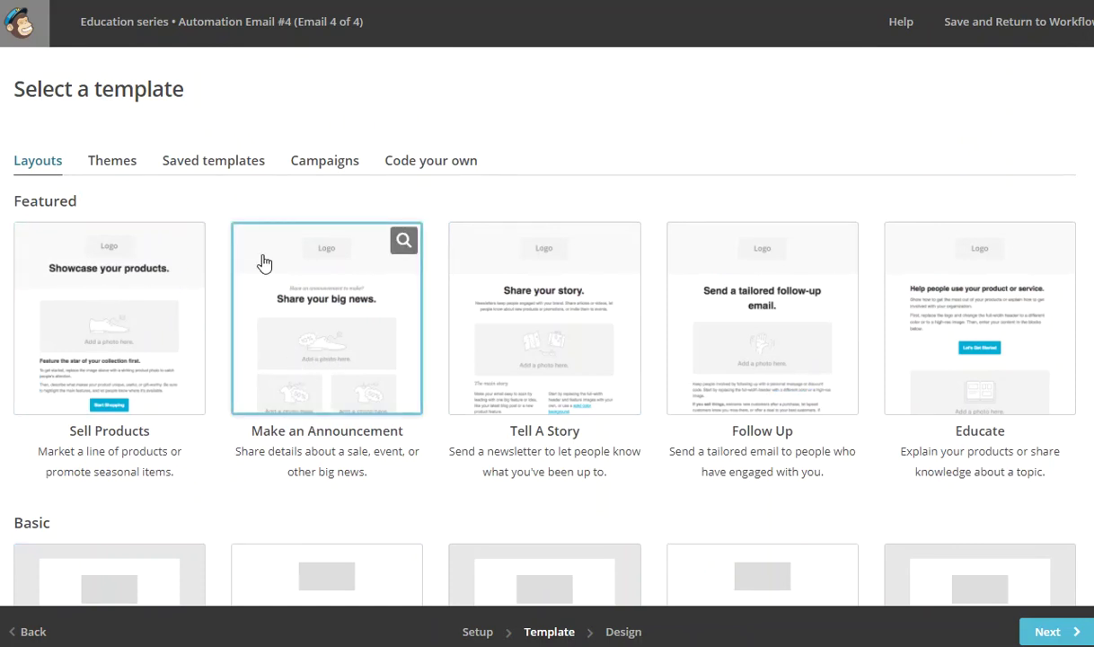
- Browse the ready-made email themes from the featured and e-commerce designs through to photography and stationery
{"action": "left_click", "coordinate": [126, 165]}
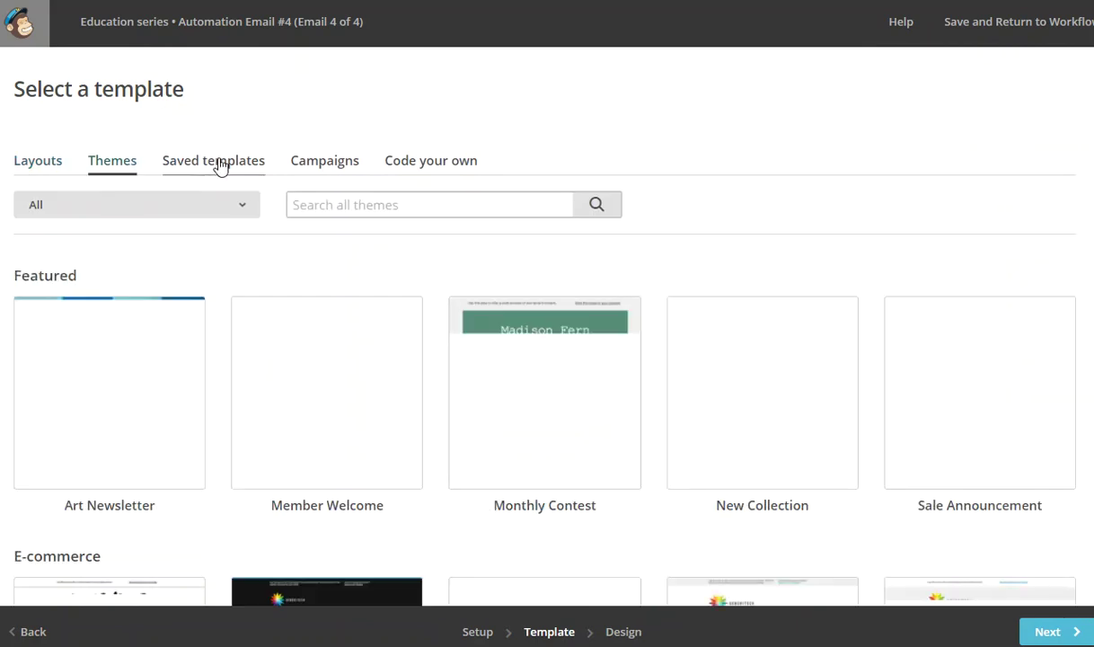
{"action": "scroll", "coordinate": [215, 296], "scroll_direction": "down", "scroll_amount": 5}
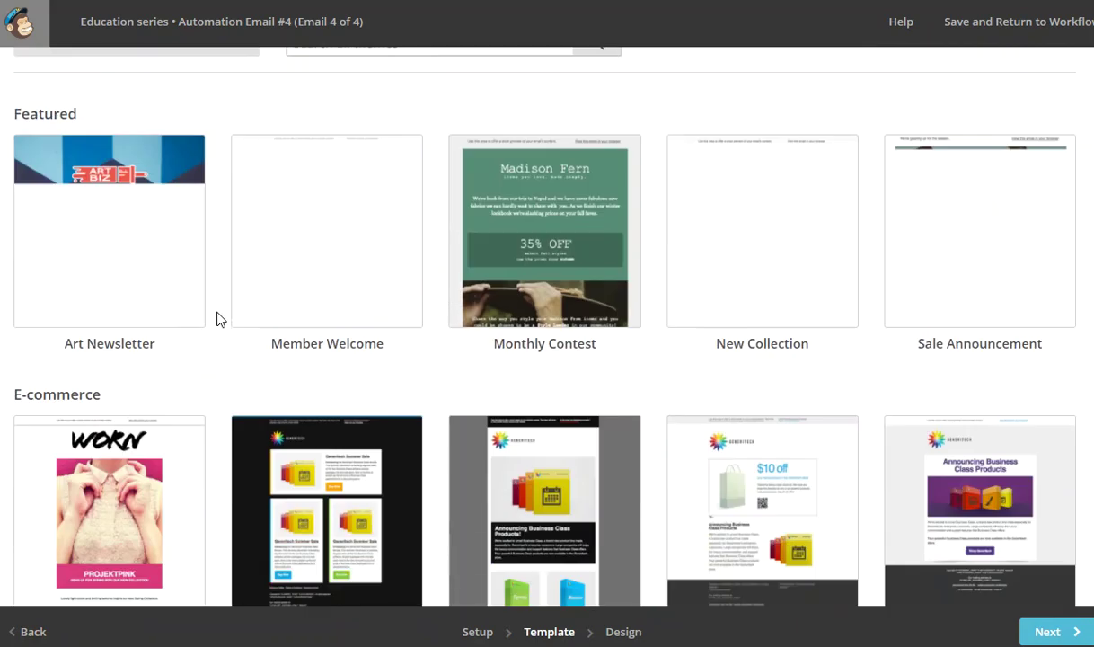
{"action": "scroll", "coordinate": [216, 326], "scroll_direction": "up", "scroll_amount": 5}
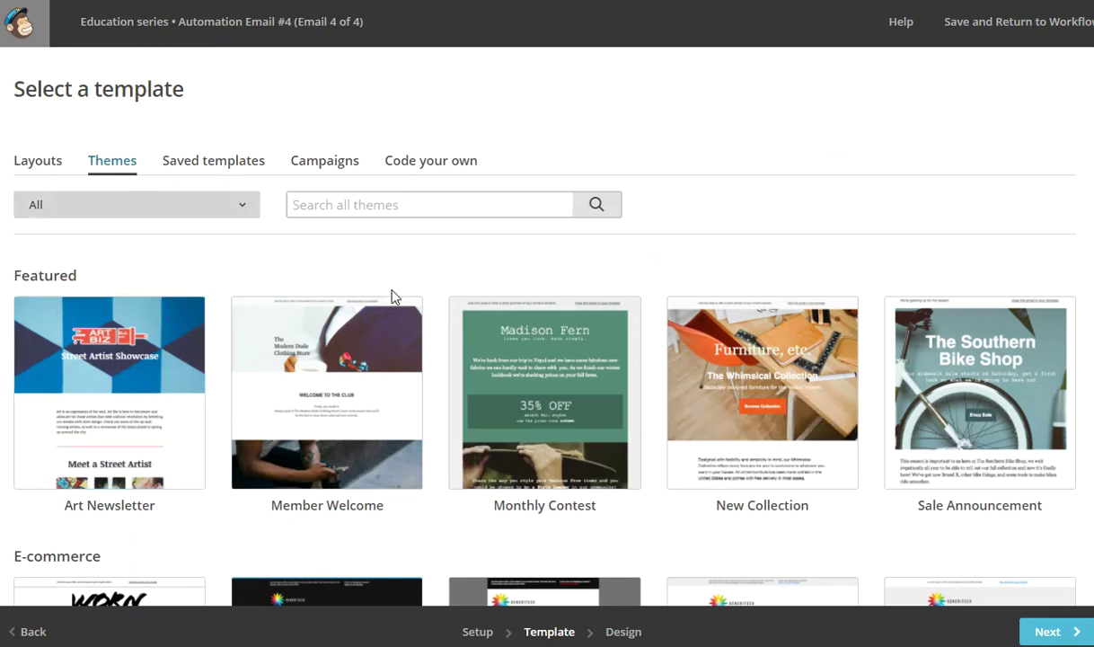
{"action": "scroll", "coordinate": [449, 323], "scroll_direction": "down", "scroll_amount": 15}
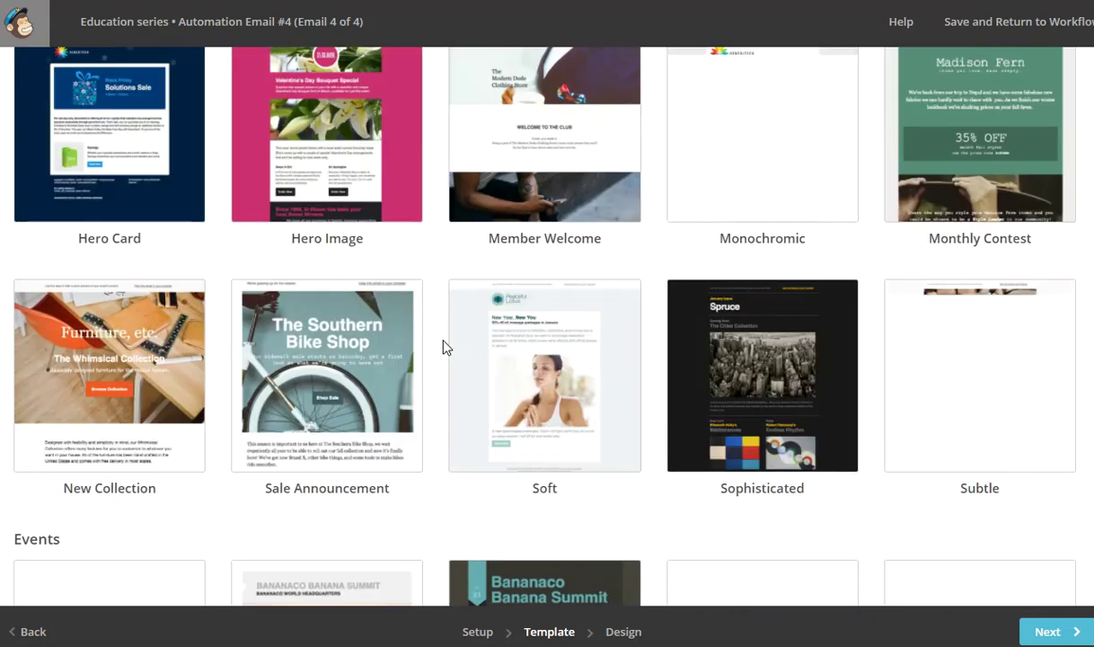
{"action": "scroll", "coordinate": [443, 341], "scroll_direction": "down", "scroll_amount": 10}
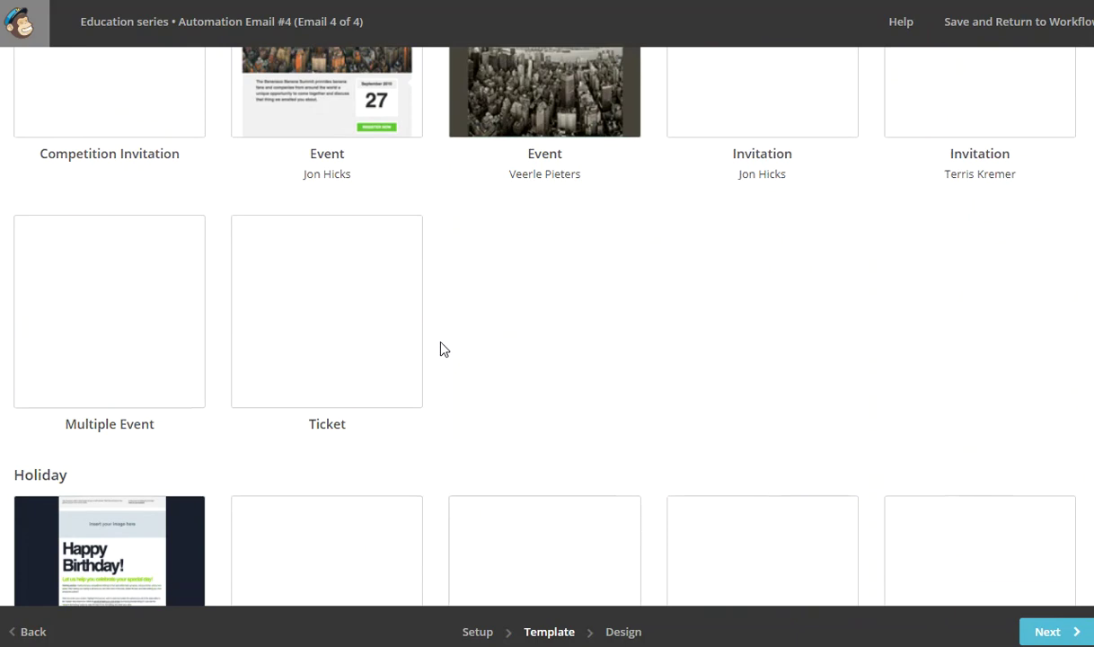
{"action": "scroll", "coordinate": [443, 348], "scroll_direction": "down", "scroll_amount": 12}
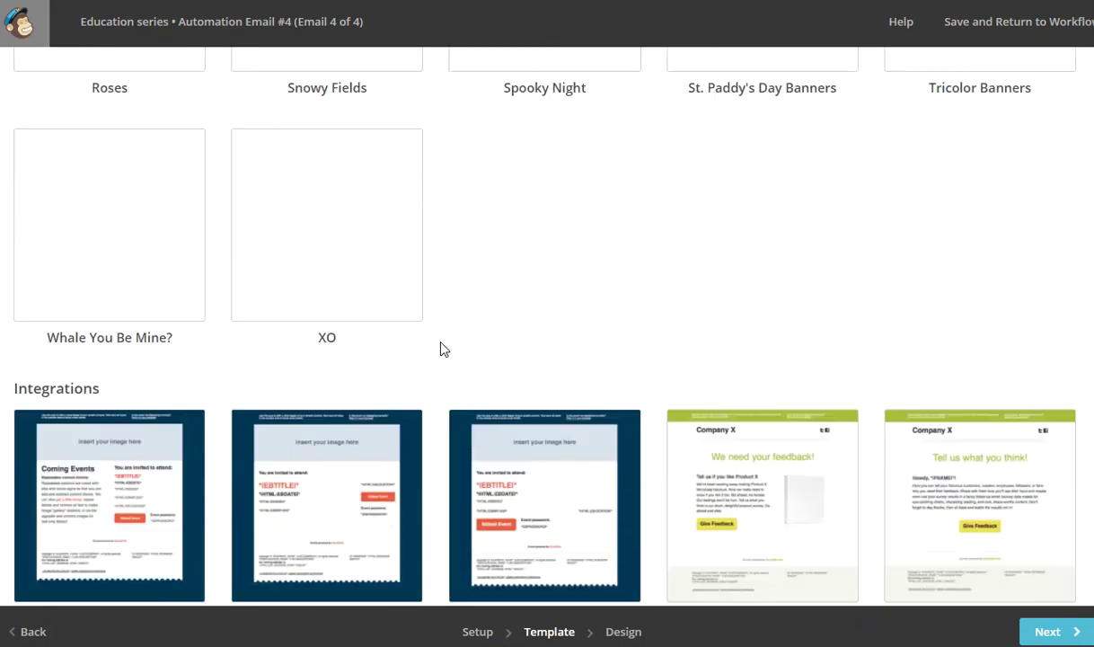
{"action": "scroll", "coordinate": [443, 348], "scroll_direction": "up", "scroll_amount": 7}
{"action": "scroll", "coordinate": [442, 348], "scroll_direction": "down", "scroll_amount": 10}
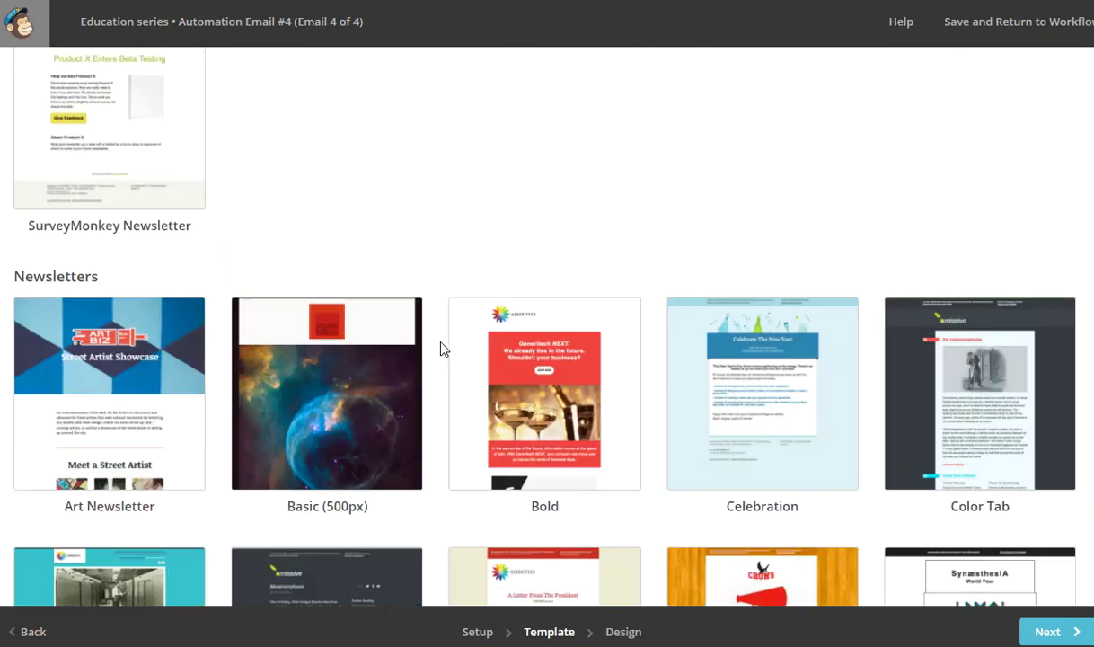
{"action": "scroll", "coordinate": [458, 346], "scroll_direction": "down", "scroll_amount": 5}
{"action": "scroll", "coordinate": [628, 375], "scroll_direction": "down", "scroll_amount": 10}
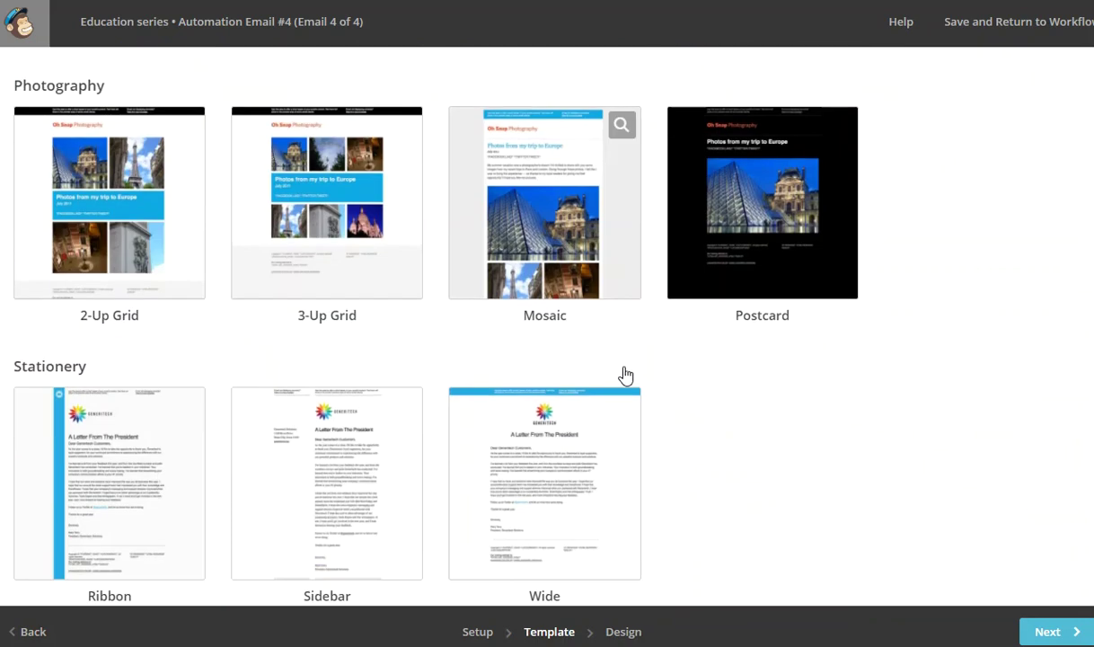
{"action": "scroll", "coordinate": [1049, 458], "scroll_direction": "up", "scroll_amount": 20}
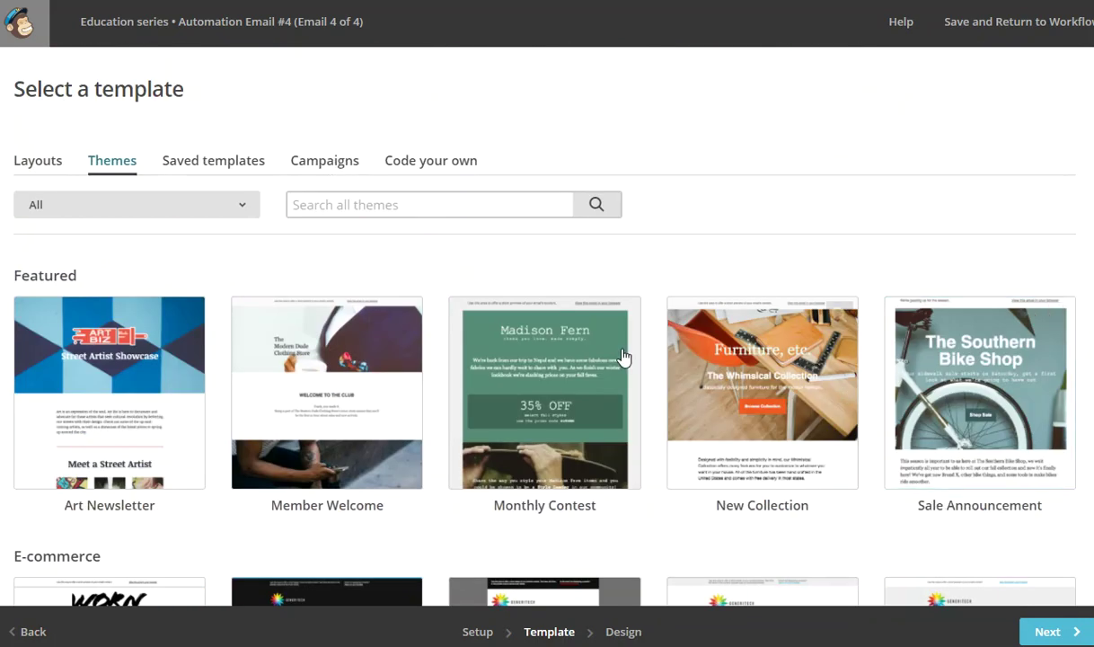
- Look at the saved templates and past campaigns available as templates, including the filter for recently sent campaigns and drafts
{"action": "left_click", "coordinate": [195, 163]}
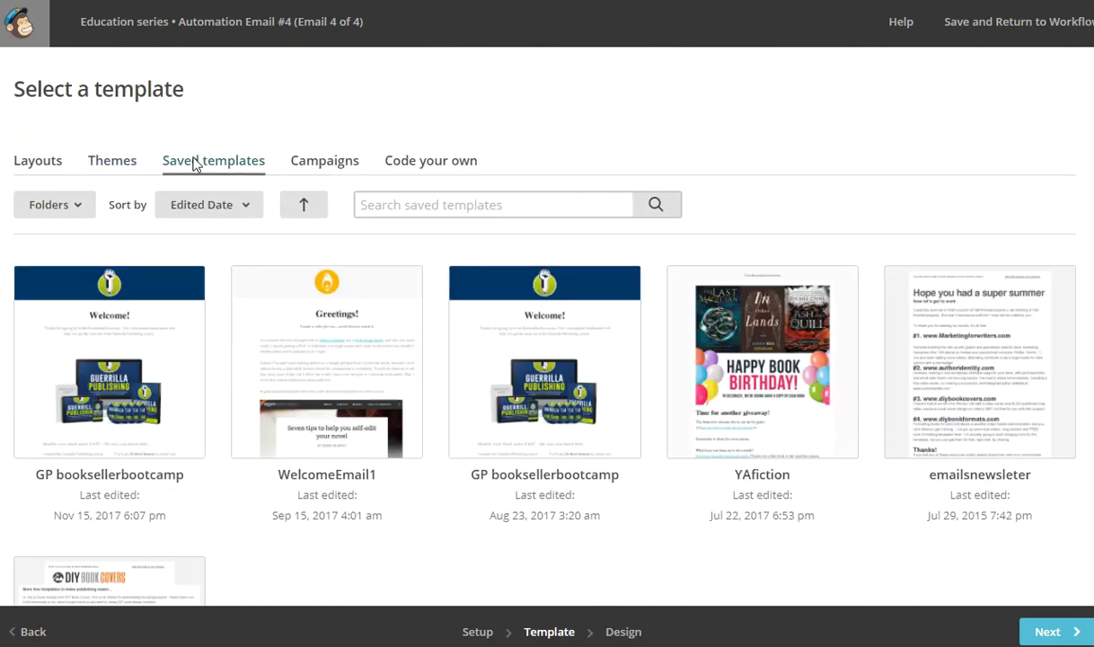
{"action": "left_click", "coordinate": [329, 161]}
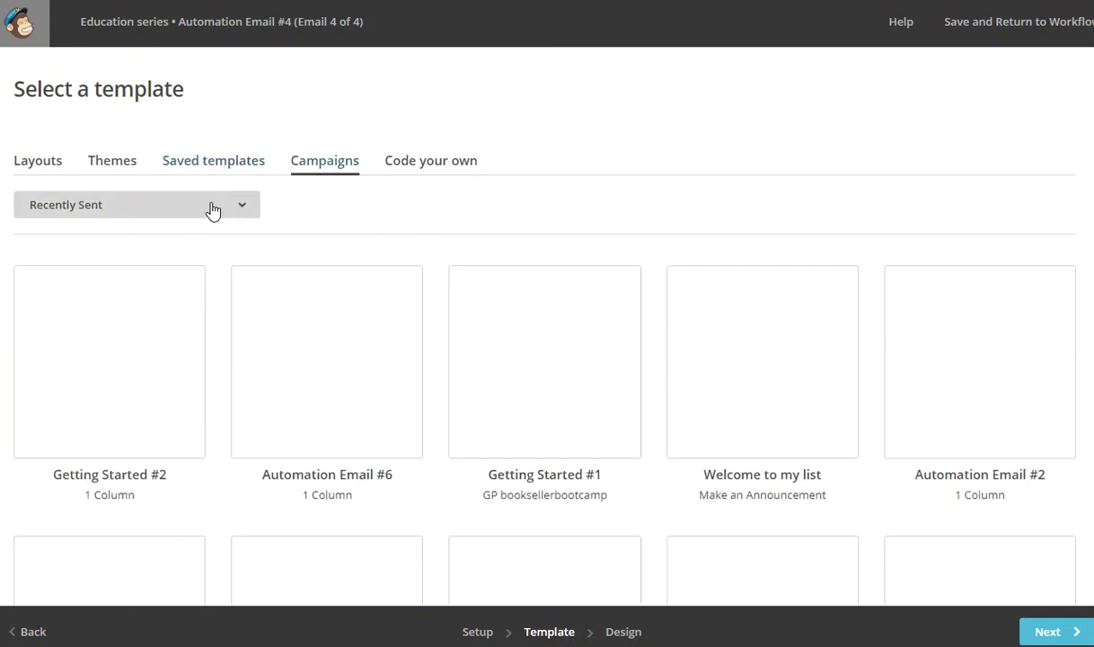
{"action": "left_click", "coordinate": [230, 209]}
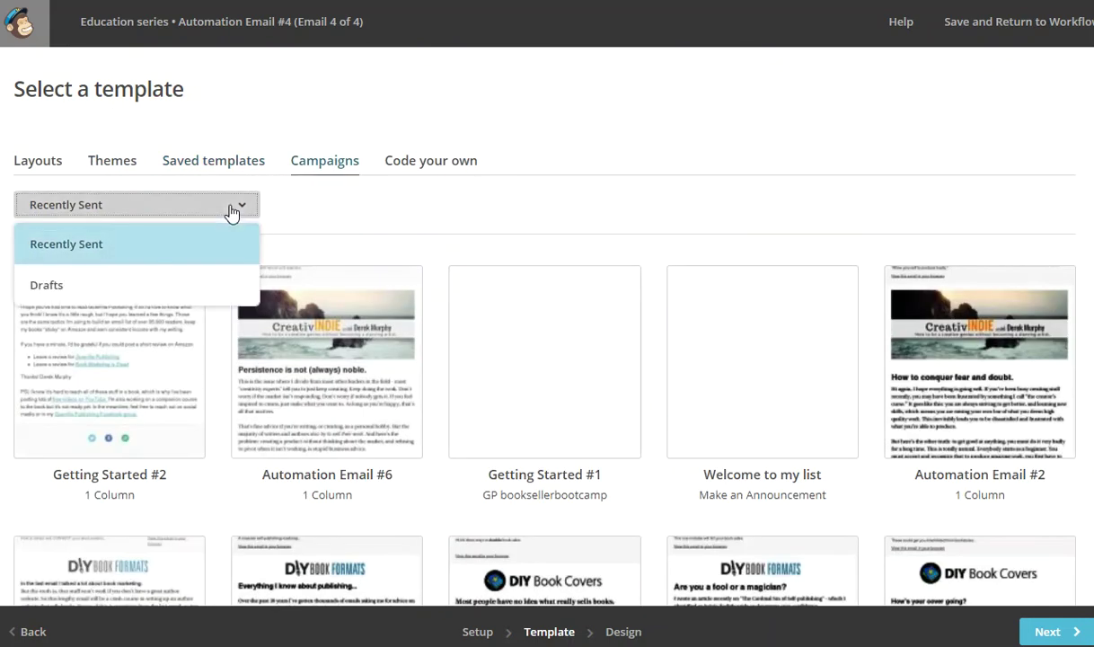
{"action": "left_click", "coordinate": [328, 205]}
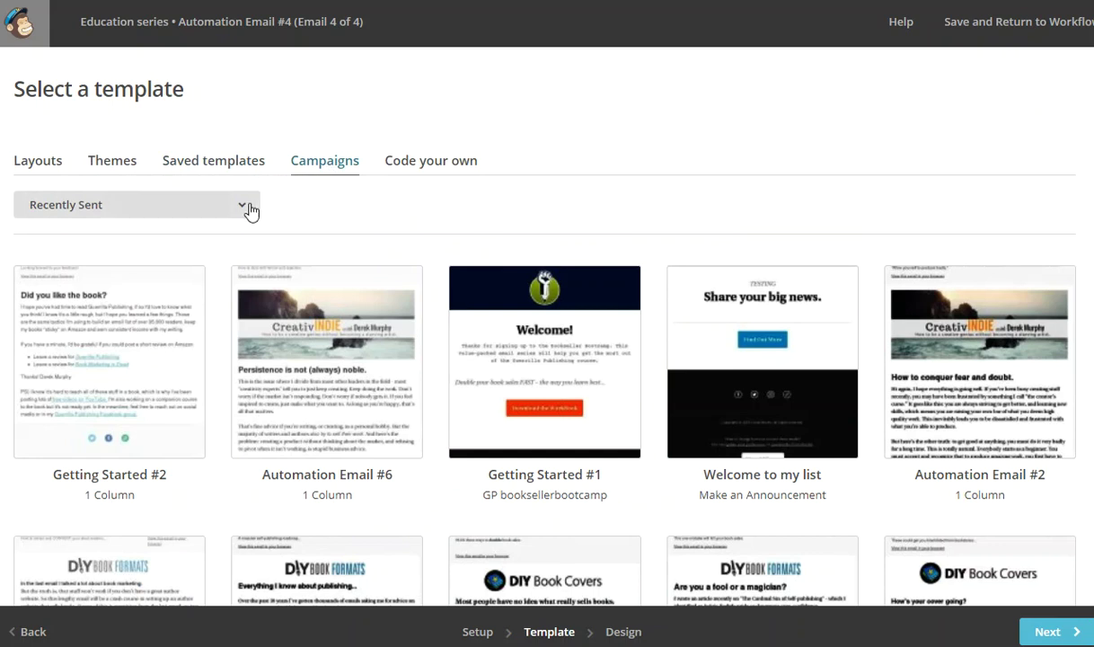
{"action": "left_click", "coordinate": [244, 207]}
{"action": "left_click", "coordinate": [333, 215]}
- Apply the featured Sell Products layout to the new automation email and look over its design
{"action": "left_click", "coordinate": [37, 162]}
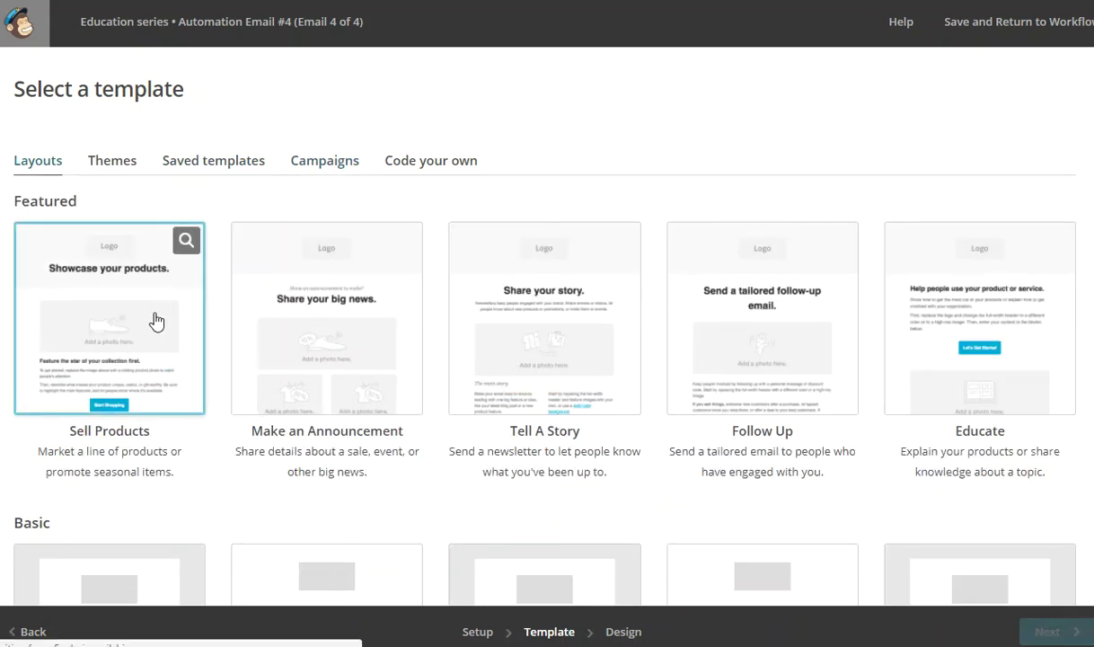
{"action": "left_click", "coordinate": [166, 357]}
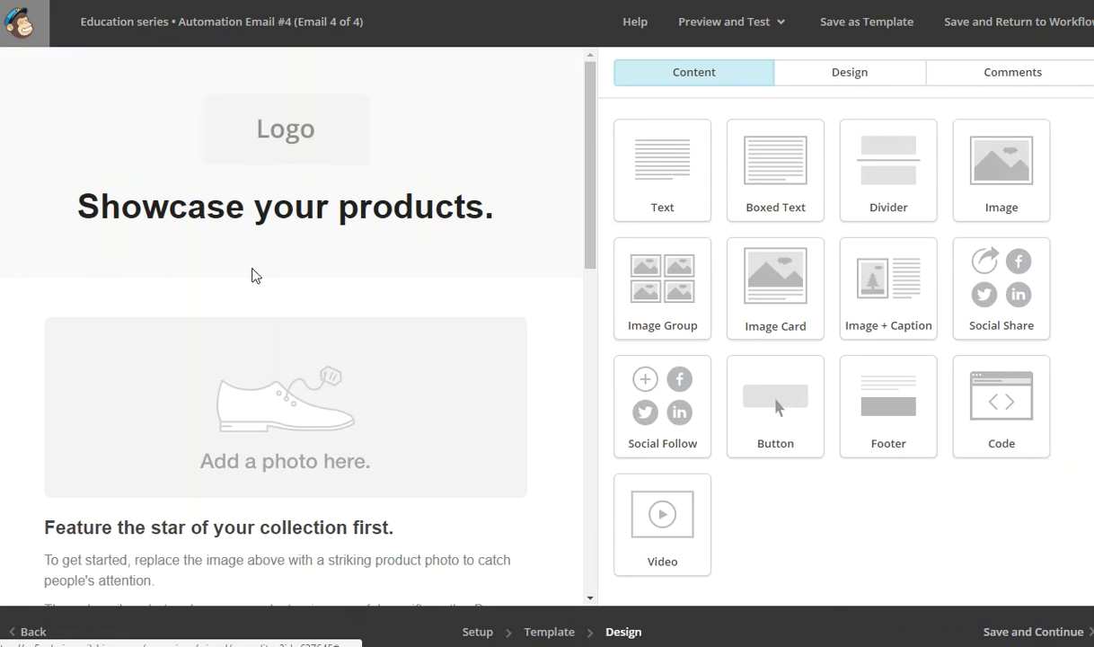
{"action": "scroll", "coordinate": [254, 274], "scroll_direction": "down", "scroll_amount": 10}
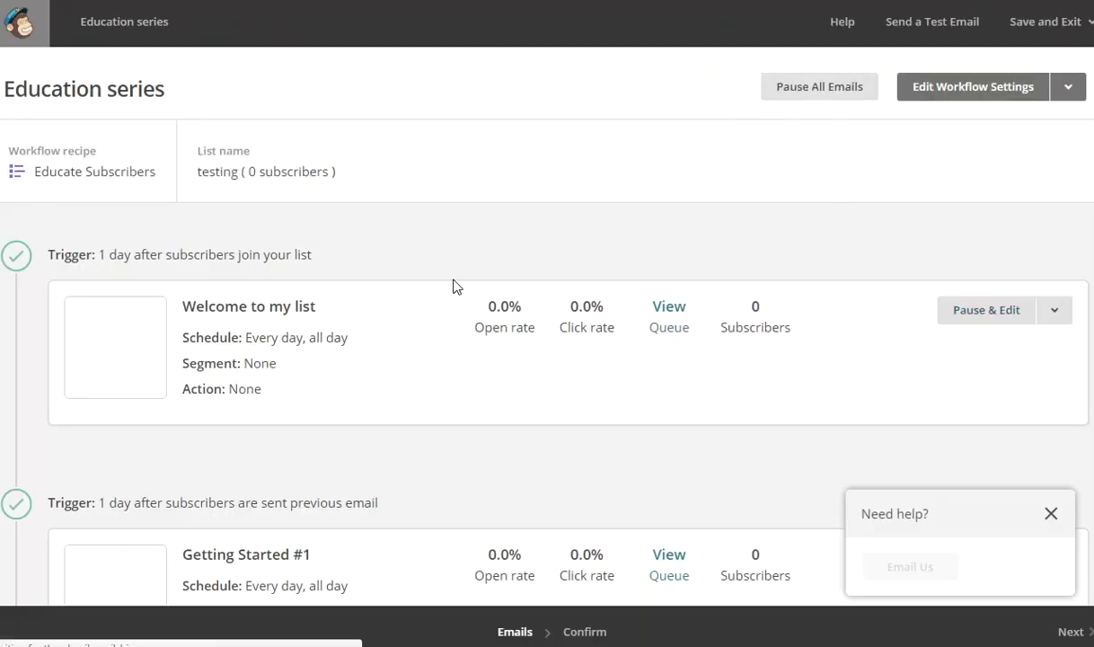
- Start the "Welcome to my list (copy 02)" email in the Education series workflow
{"action": "scroll", "coordinate": [453, 286], "scroll_direction": "down", "scroll_amount": 6}
{"action": "scroll", "coordinate": [454, 286], "scroll_direction": "up", "scroll_amount": 2}
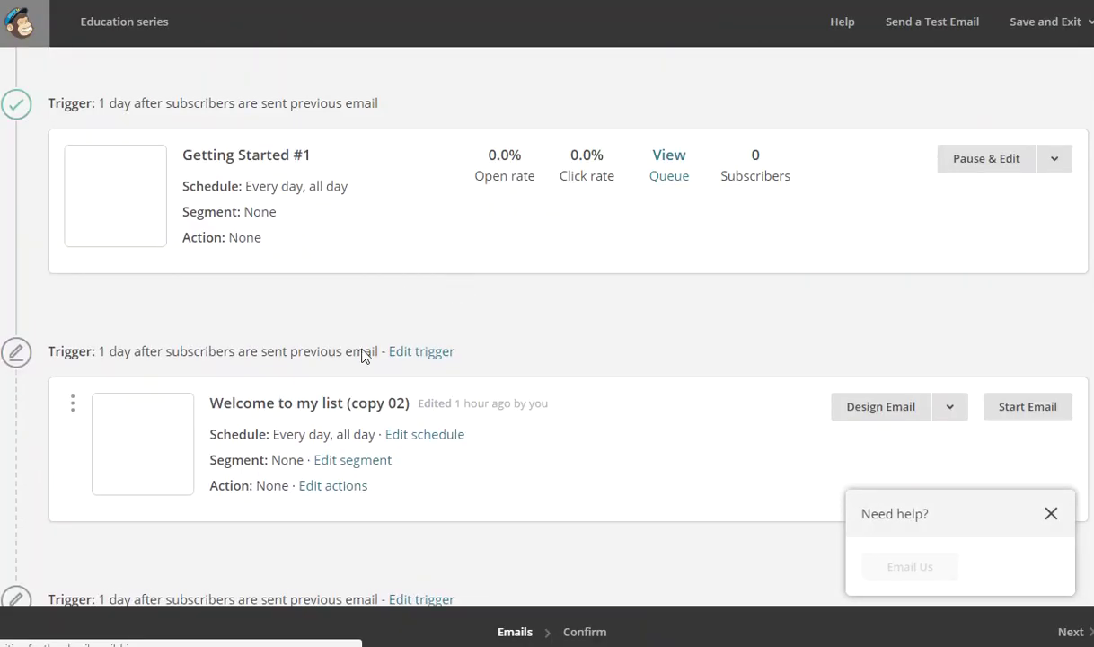
{"action": "scroll", "coordinate": [478, 422], "scroll_direction": "down", "scroll_amount": 2}
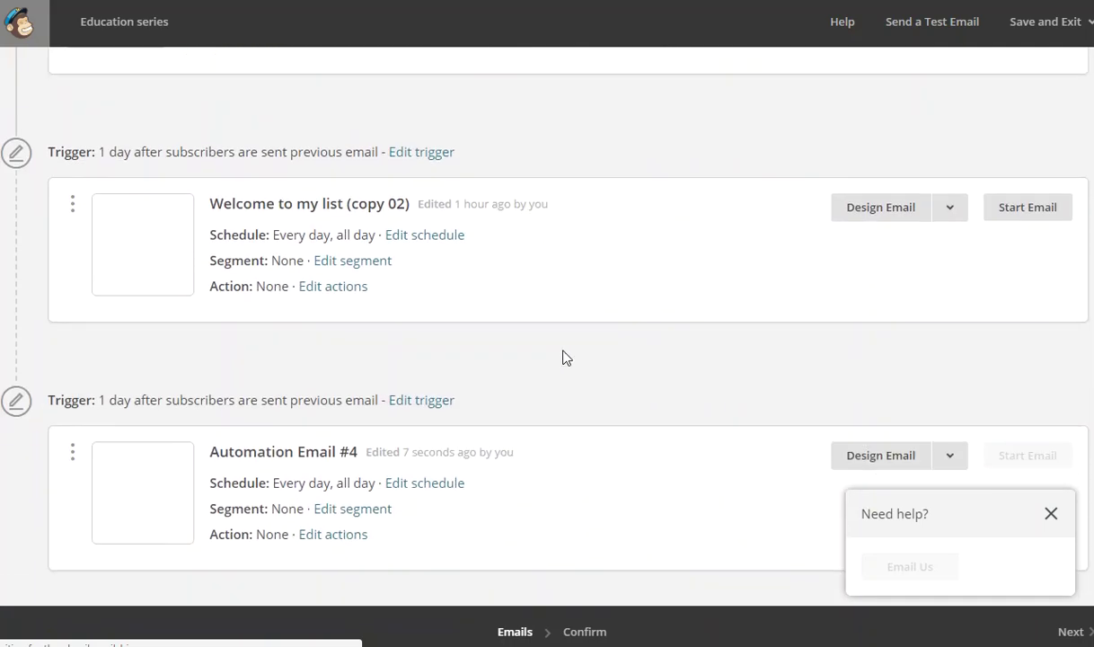
{"action": "left_click", "coordinate": [948, 216]}
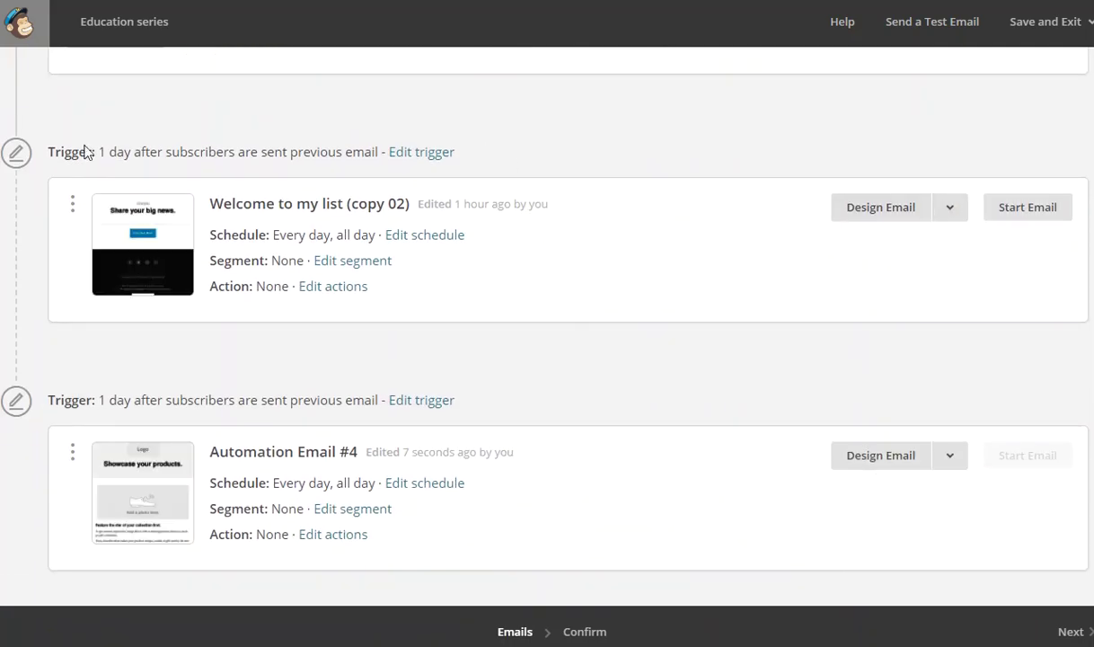
{"action": "left_click", "coordinate": [959, 212]}
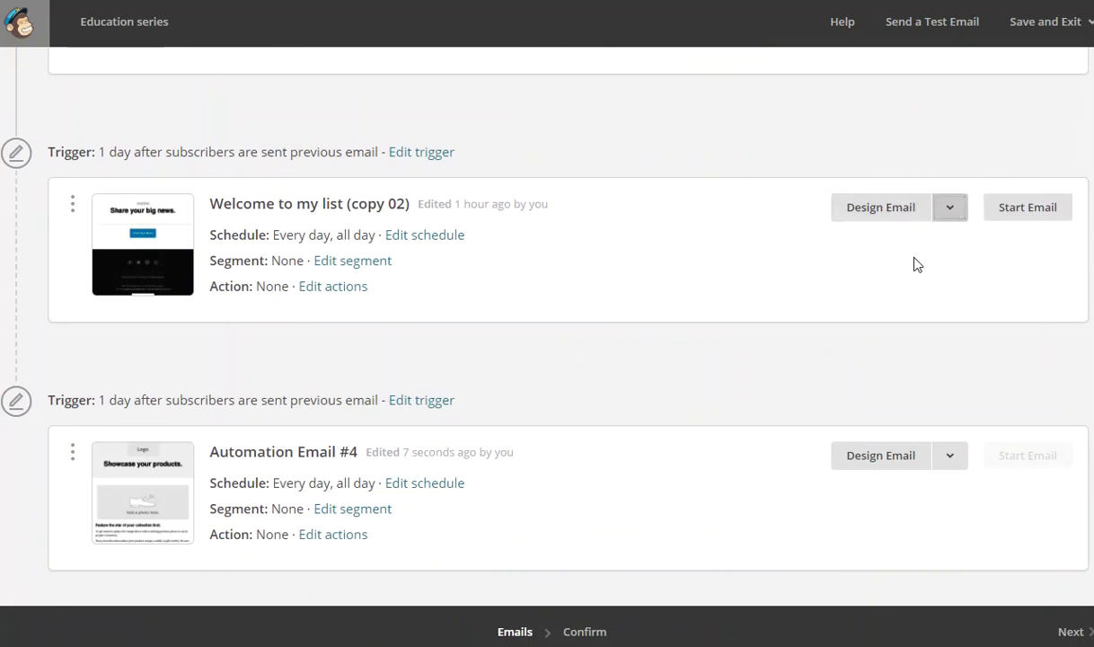
{"action": "left_click", "coordinate": [1020, 222]}
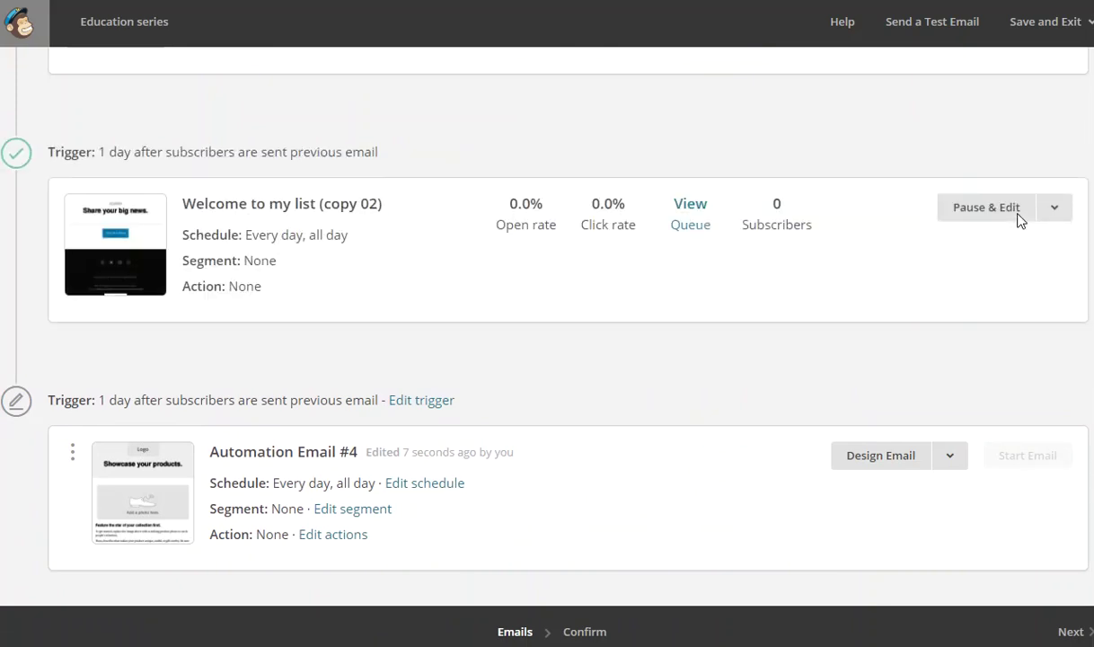
- Look over the started emails in the workflow and the additional actions offered for them
{"action": "left_click", "coordinate": [1055, 216]}
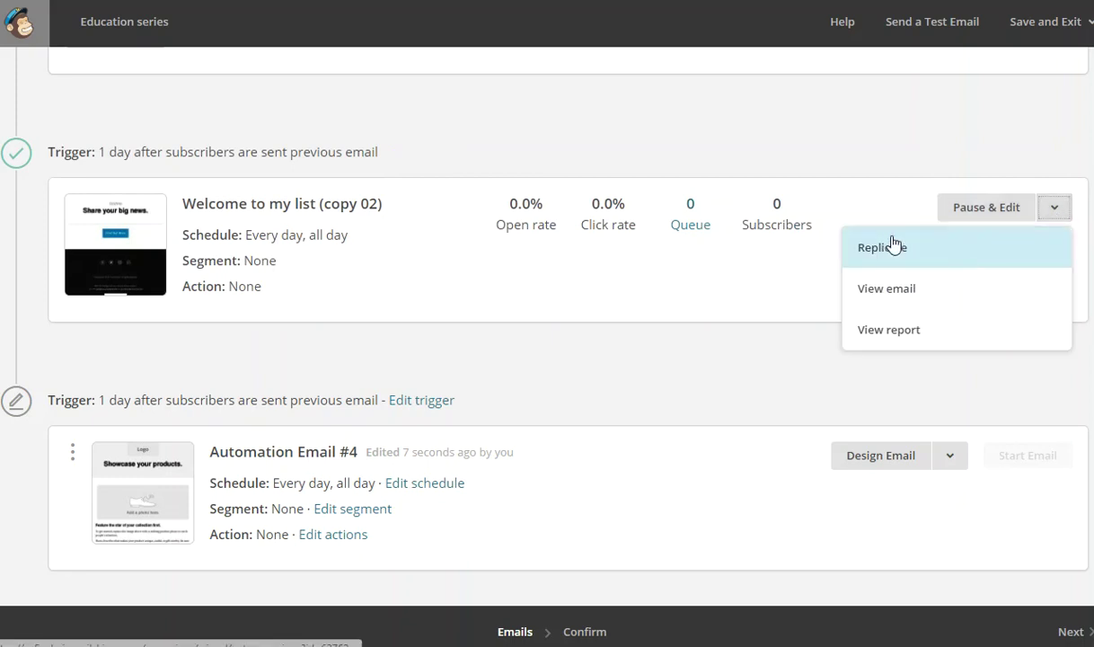
{"action": "left_click", "coordinate": [731, 311]}
{"action": "scroll", "coordinate": [730, 311], "scroll_direction": "up", "scroll_amount": 10}
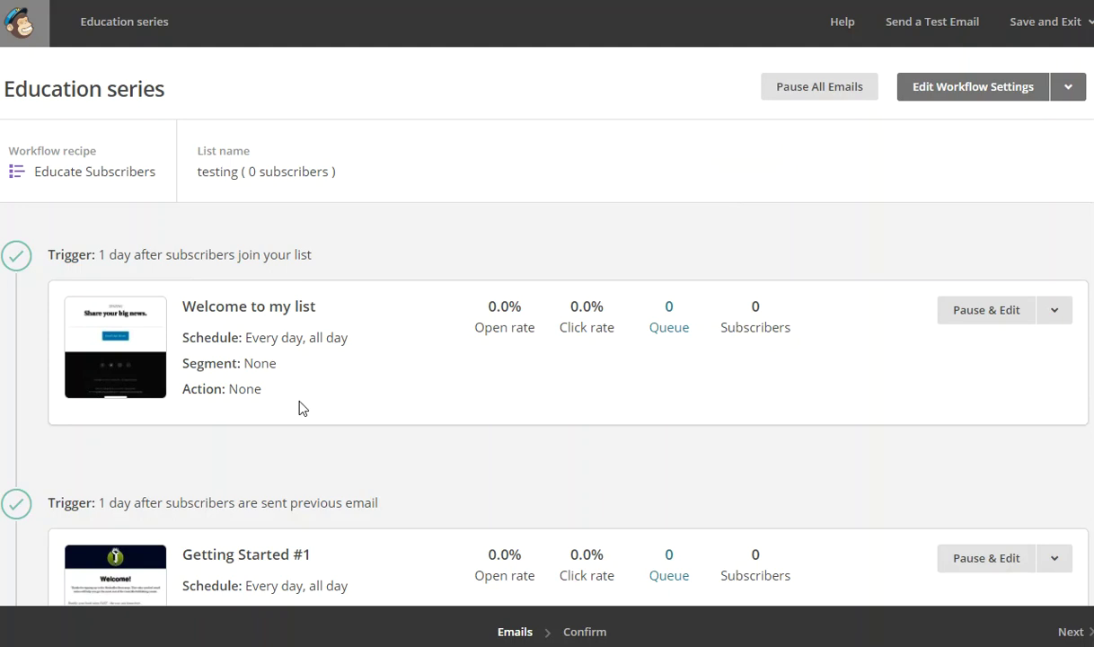
{"action": "scroll", "coordinate": [300, 406], "scroll_direction": "down", "scroll_amount": 5}
{"action": "scroll", "coordinate": [286, 283], "scroll_direction": "up", "scroll_amount": 5}
{"action": "left_click", "coordinate": [1056, 312]}
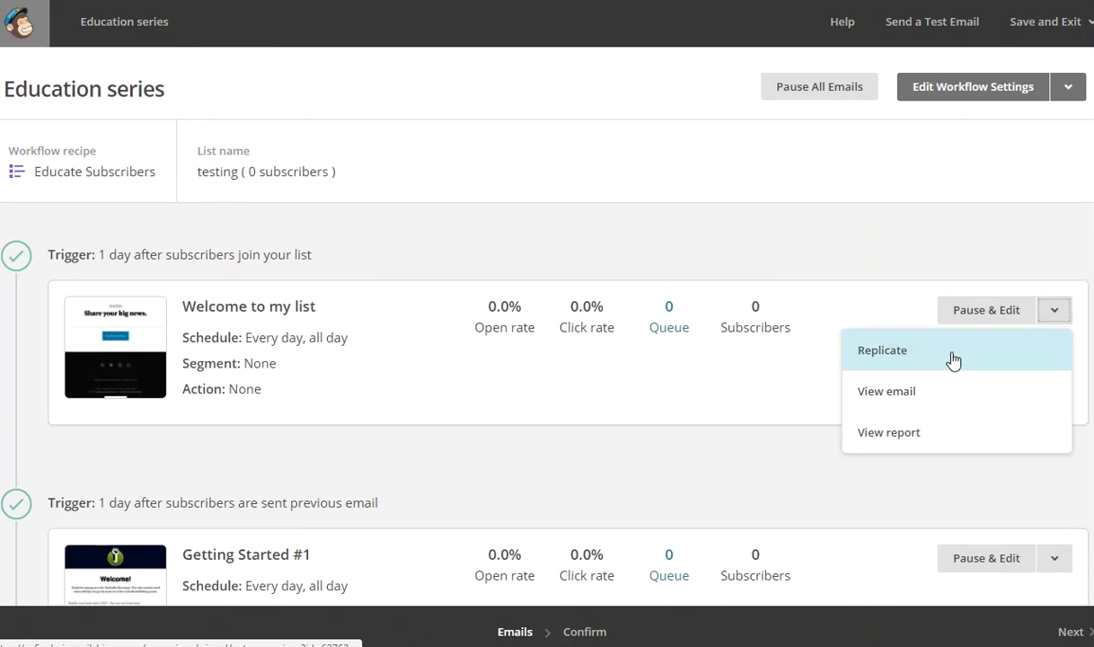
{"action": "left_click", "coordinate": [403, 496]}
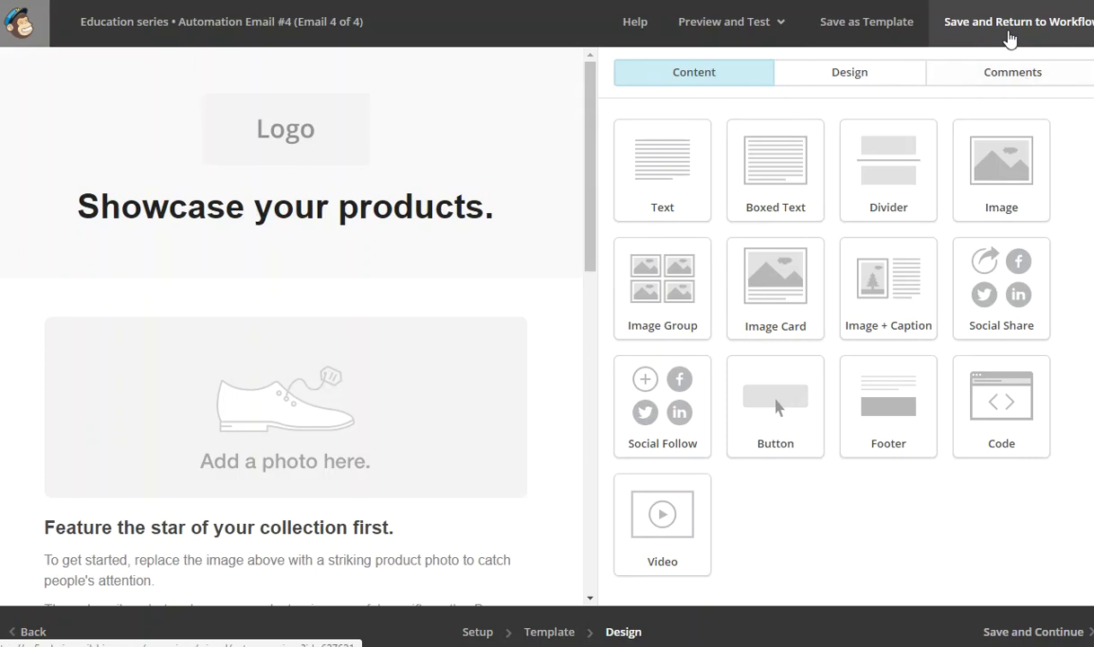
- Save the Automation Email #4 design, return to its workflow without sending a test, and exit to the dashboard
{"action": "left_click", "coordinate": [1018, 33]}
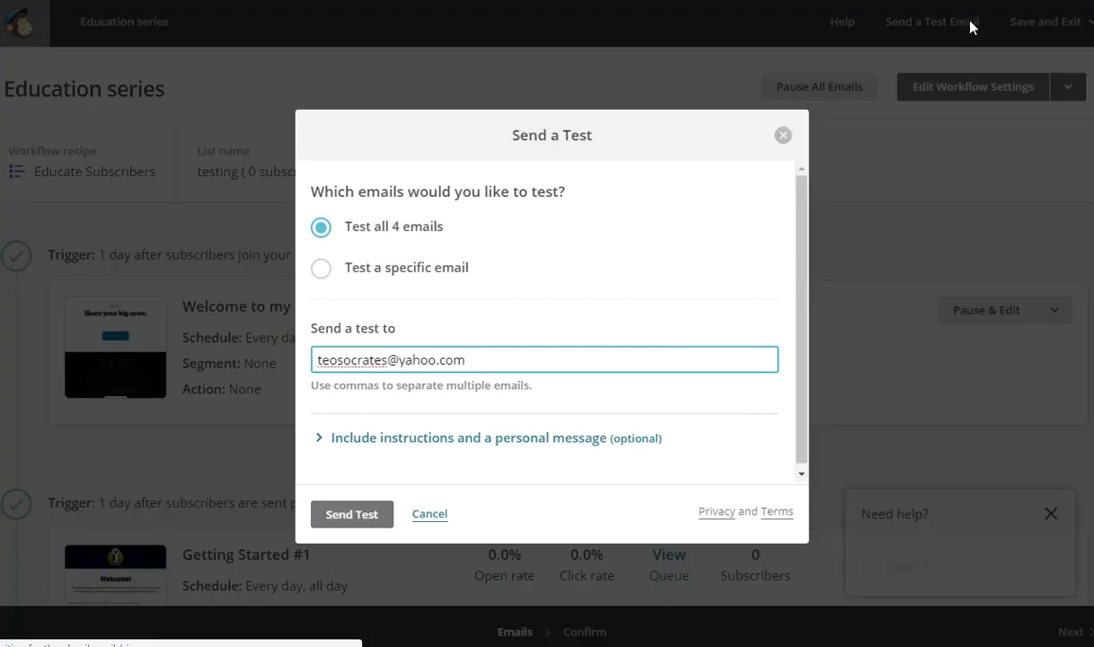
{"action": "left_click", "coordinate": [784, 135]}
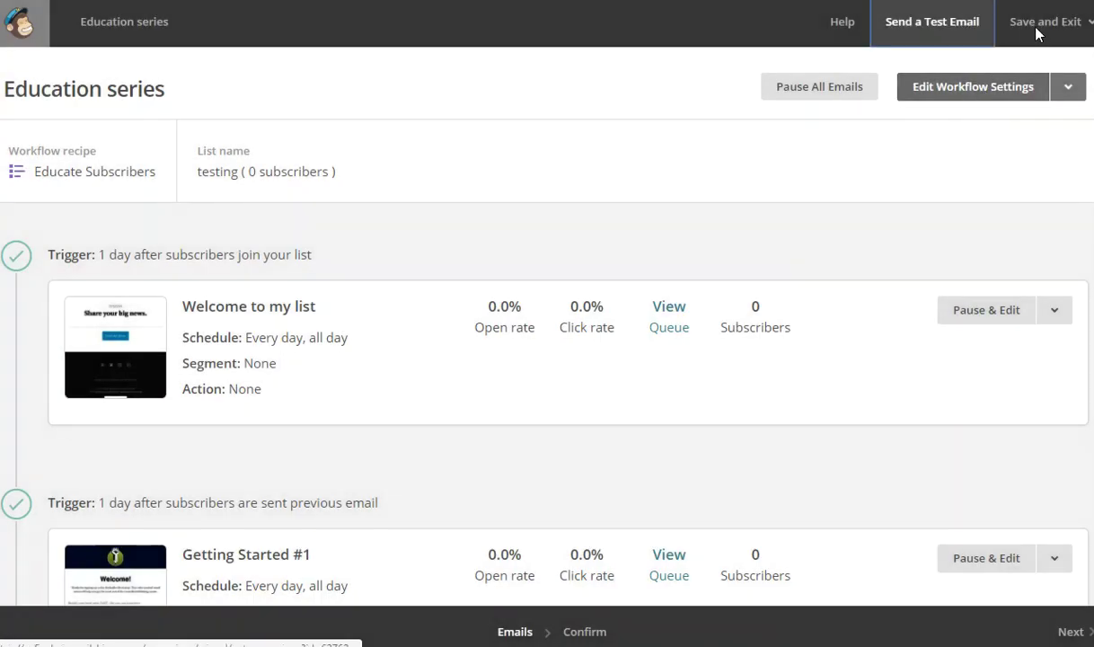
{"action": "left_click", "coordinate": [1038, 27]}
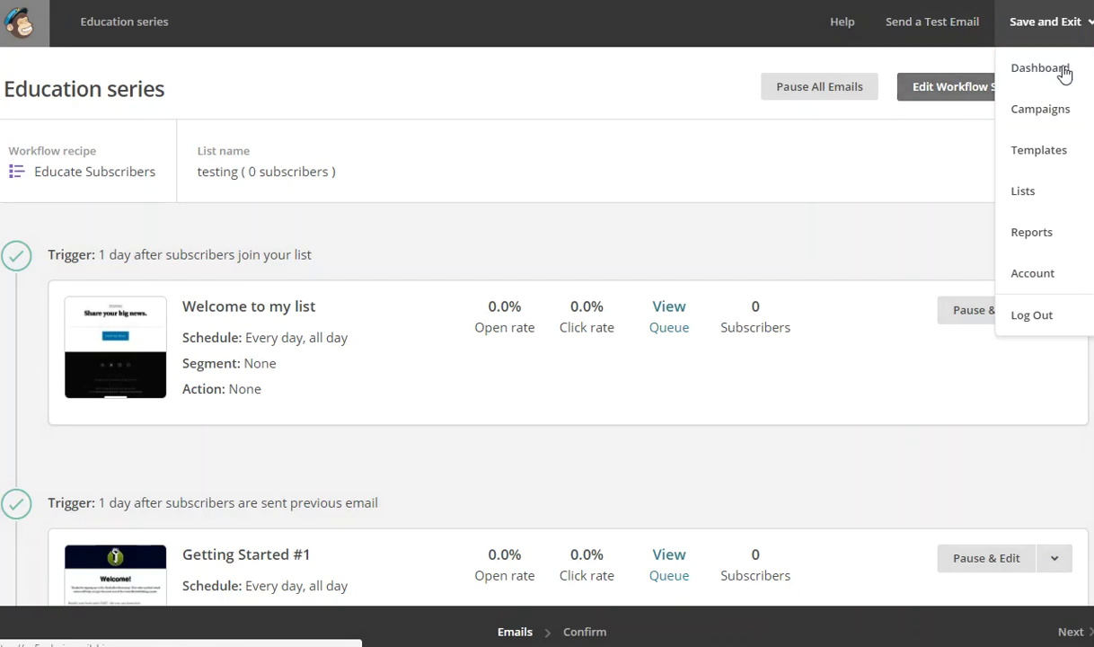
{"action": "left_click", "coordinate": [1060, 70]}
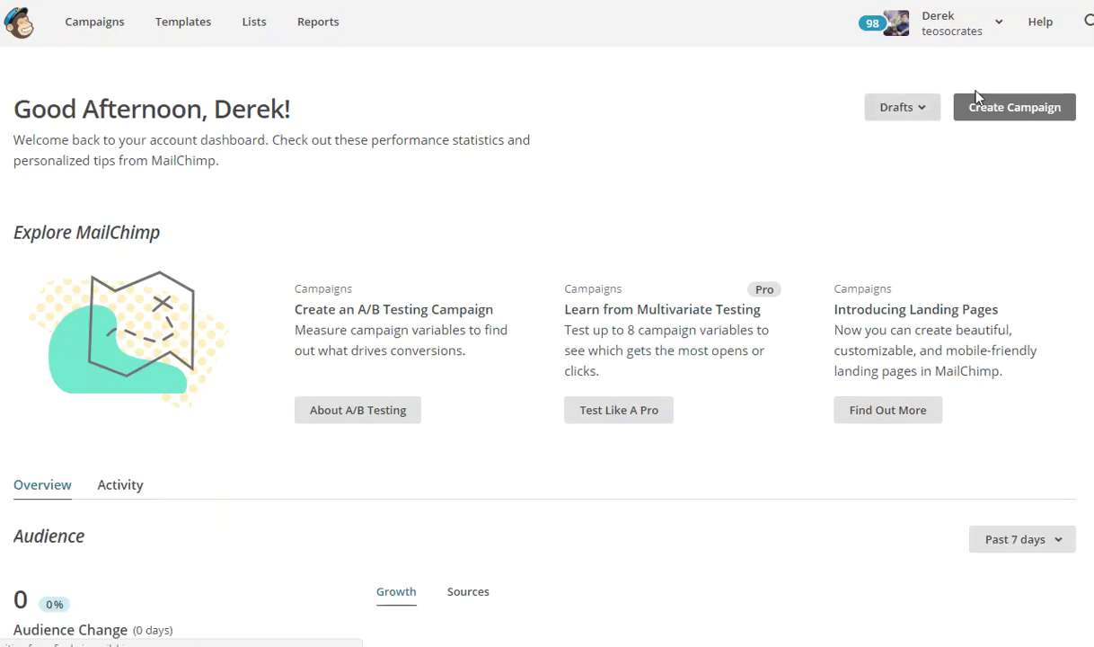
- Create an automated welcome message campaign for new subscribers, named "Welcome message", using the testing list
{"action": "left_click", "coordinate": [1009, 107]}
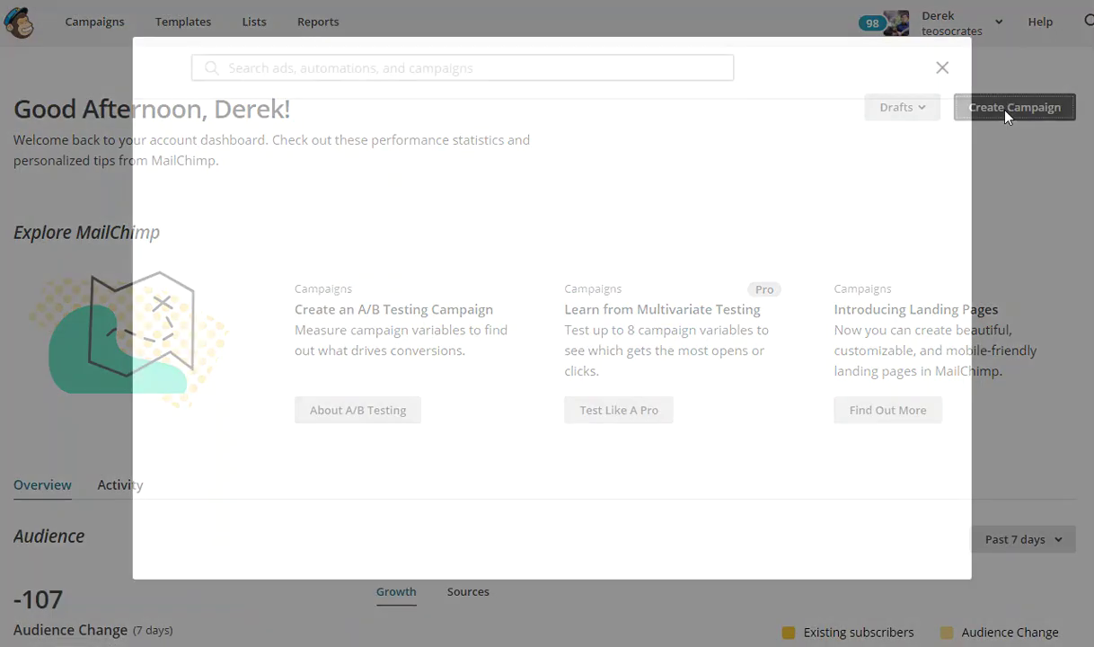
{"action": "left_click", "coordinate": [325, 518]}
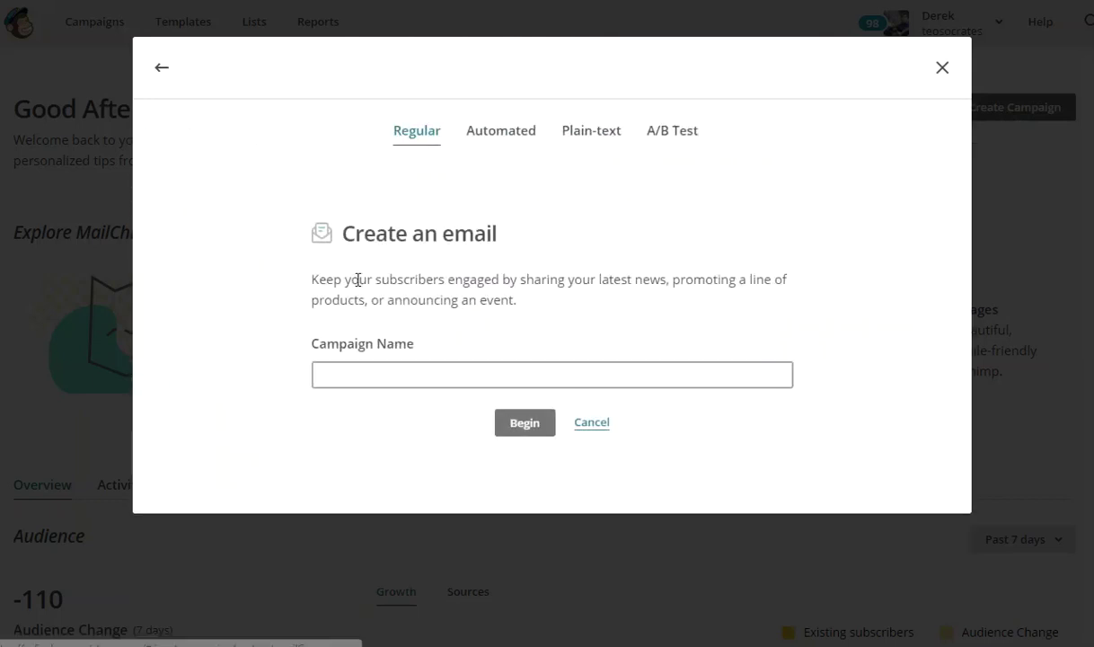
{"action": "left_click", "coordinate": [509, 135]}
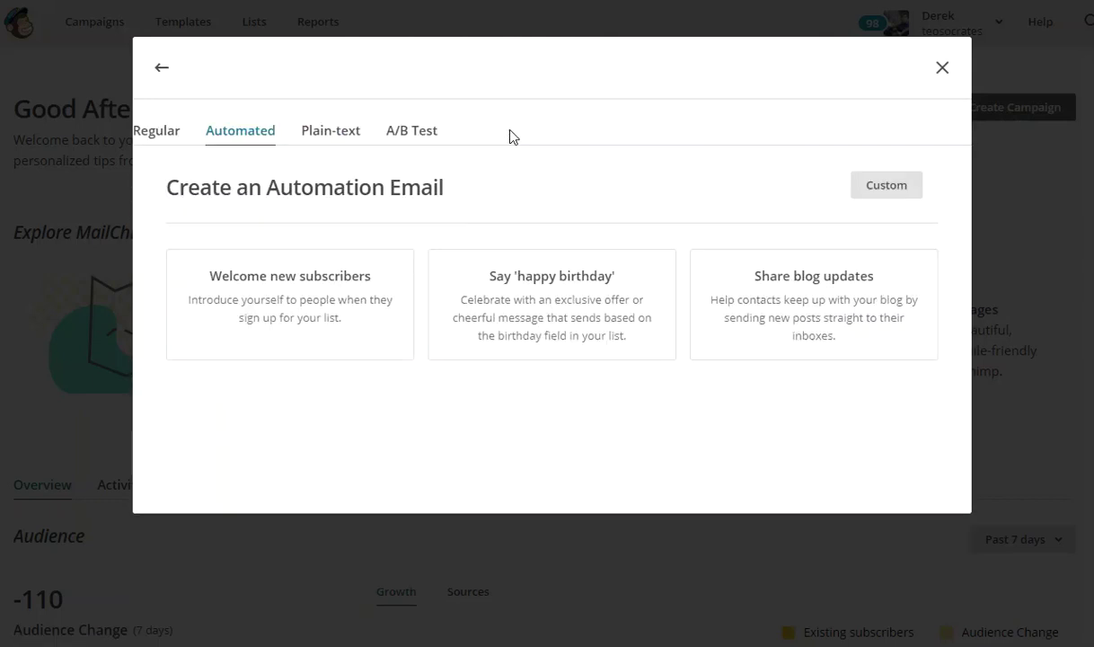
{"action": "left_click", "coordinate": [312, 334]}
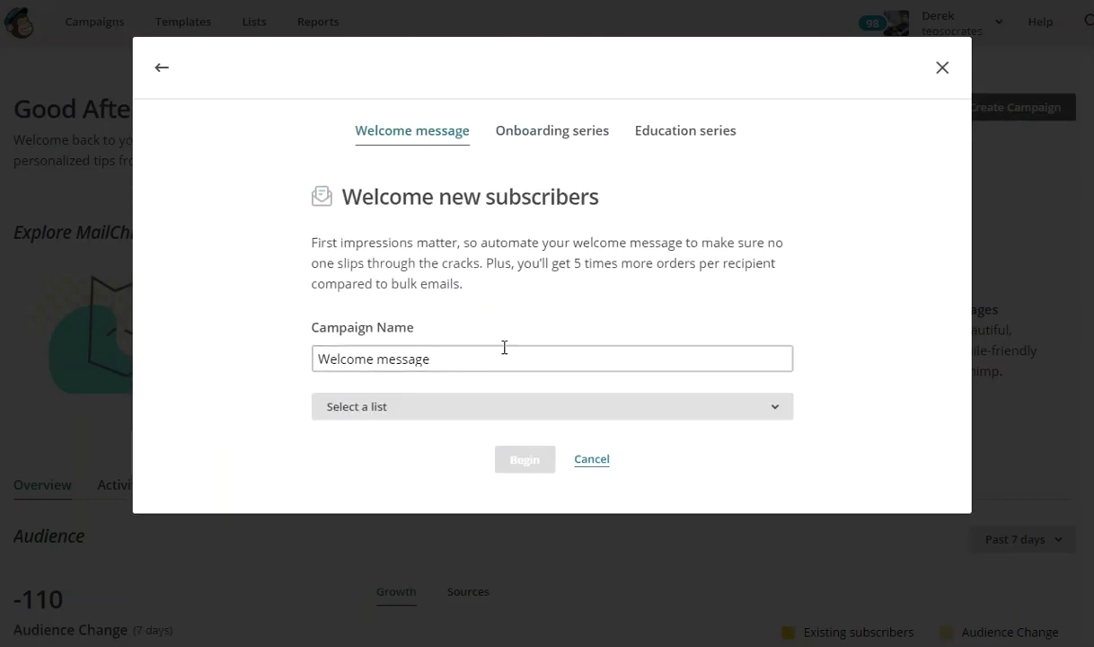
{"action": "left_click", "coordinate": [490, 405]}
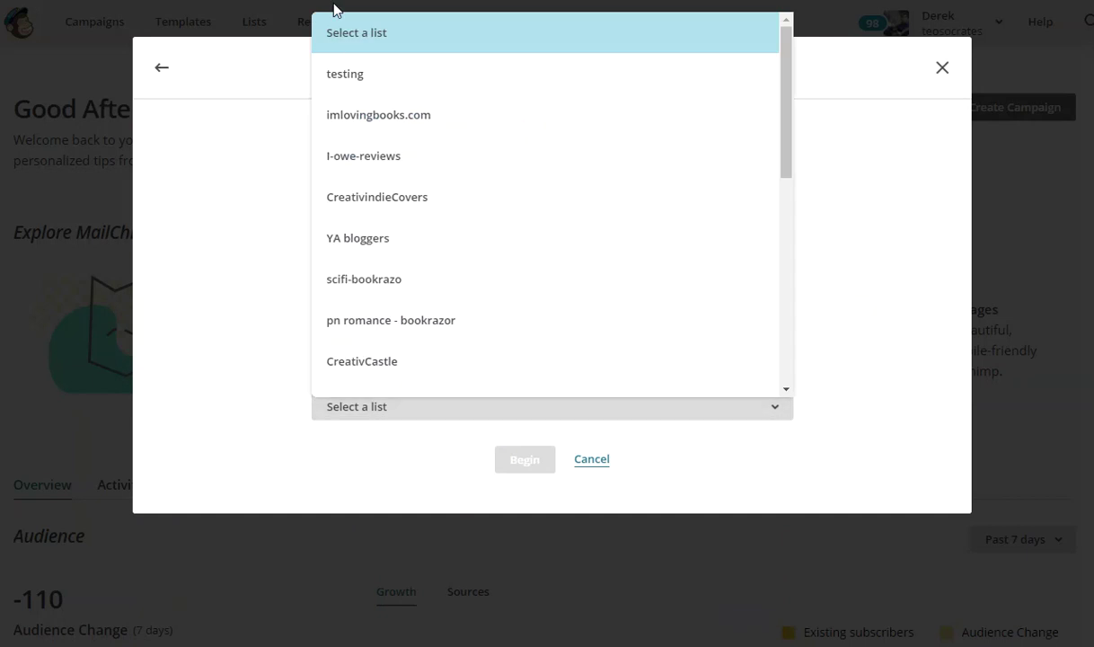
{"action": "left_click", "coordinate": [354, 71]}
{"action": "left_click", "coordinate": [519, 461]}
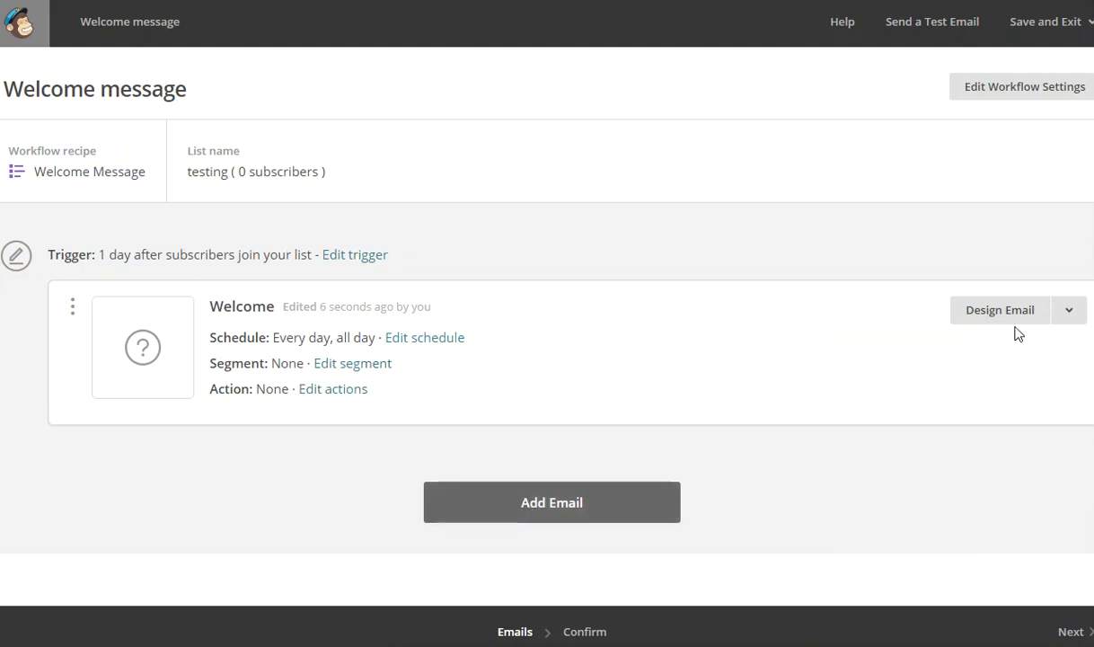
- Check the Welcome email's extra options and add a second email to the Welcome message workflow
{"action": "left_click", "coordinate": [1069, 312]}
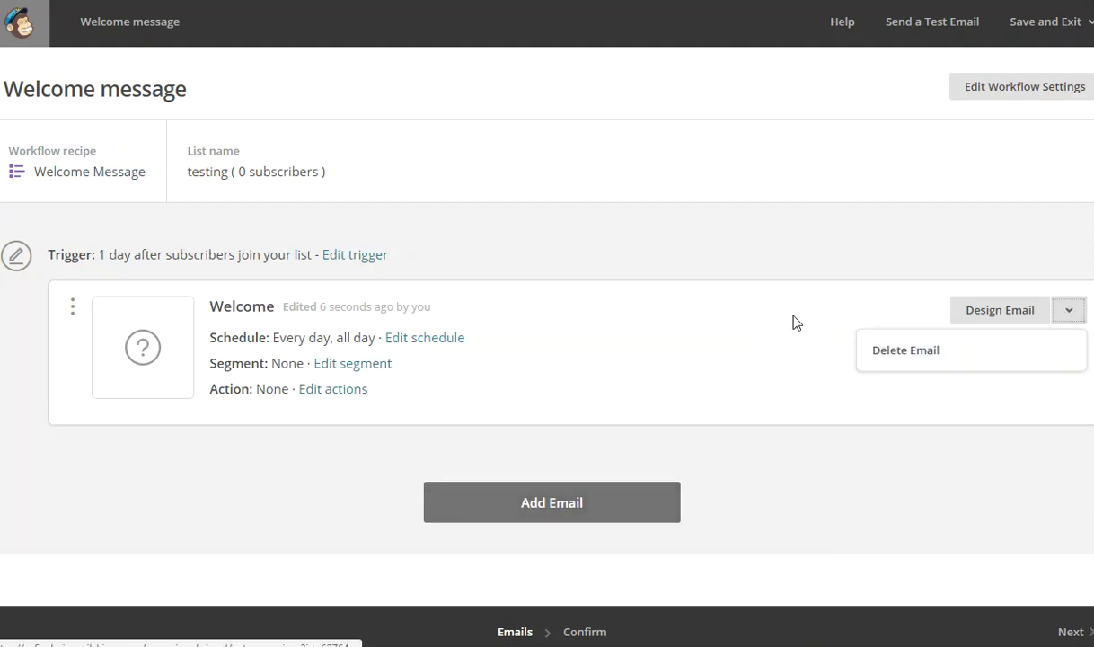
{"action": "left_click", "coordinate": [562, 519]}
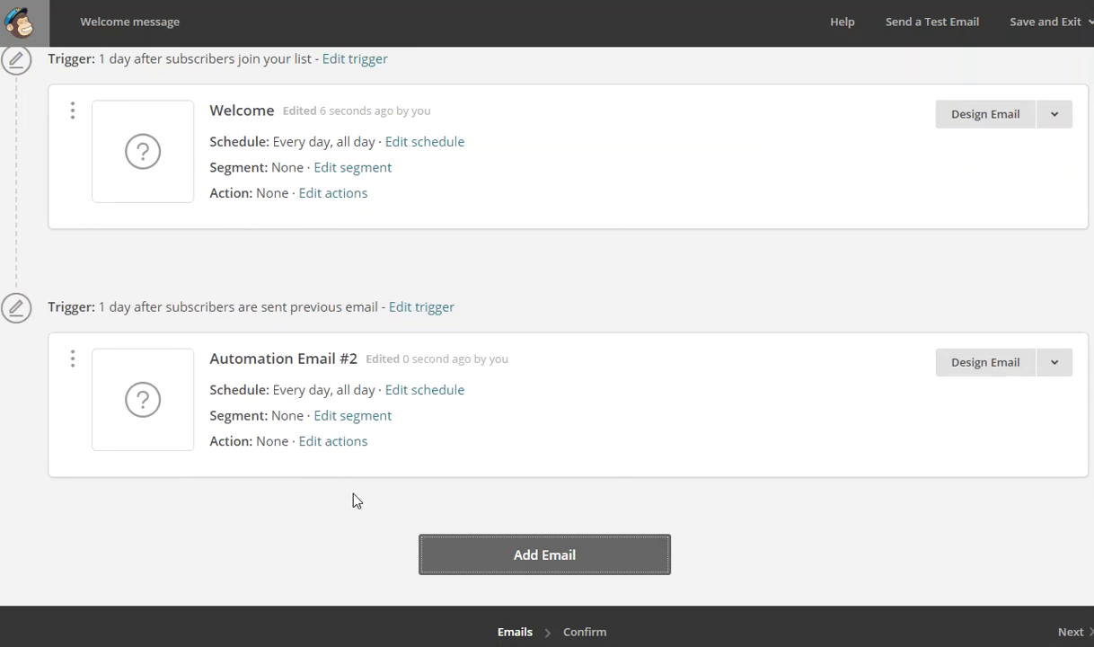
{"action": "scroll", "coordinate": [357, 500], "scroll_direction": "up", "scroll_amount": 3}
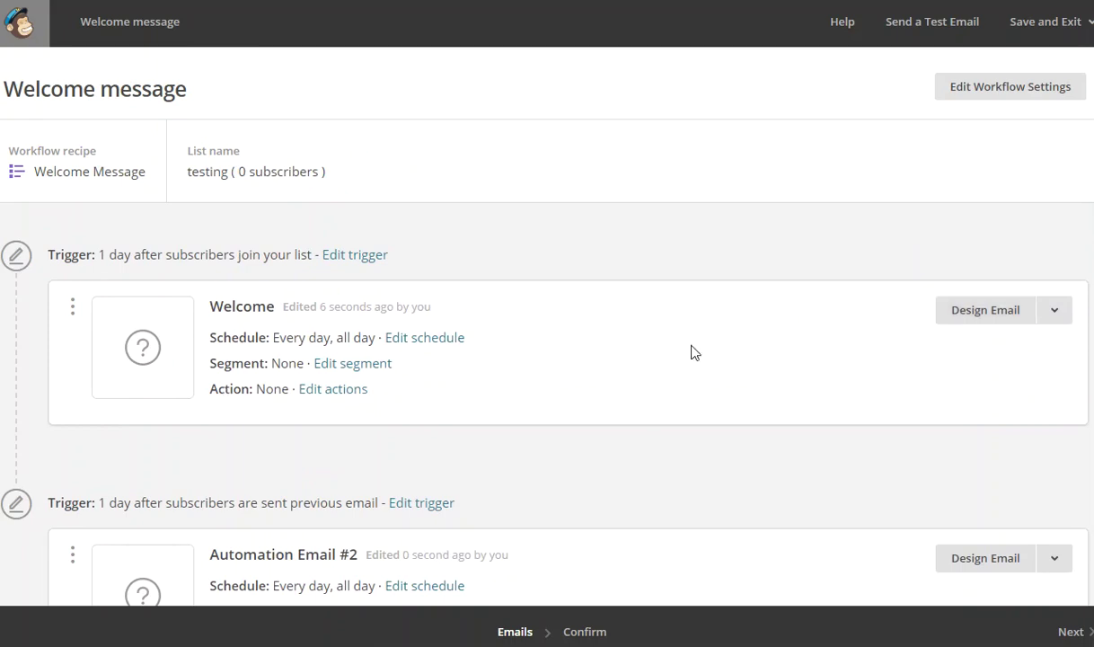
- Review the workflow's configuration and tracking settings and save them as they are
{"action": "left_click", "coordinate": [979, 87]}
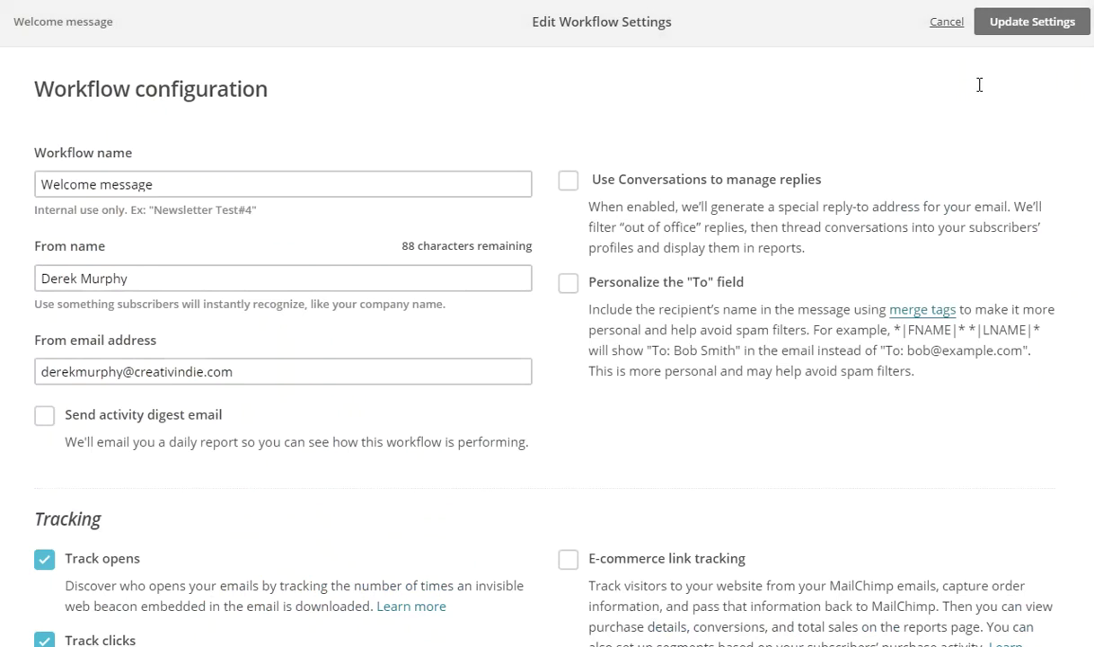
{"action": "scroll", "coordinate": [948, 202], "scroll_direction": "down", "scroll_amount": 5}
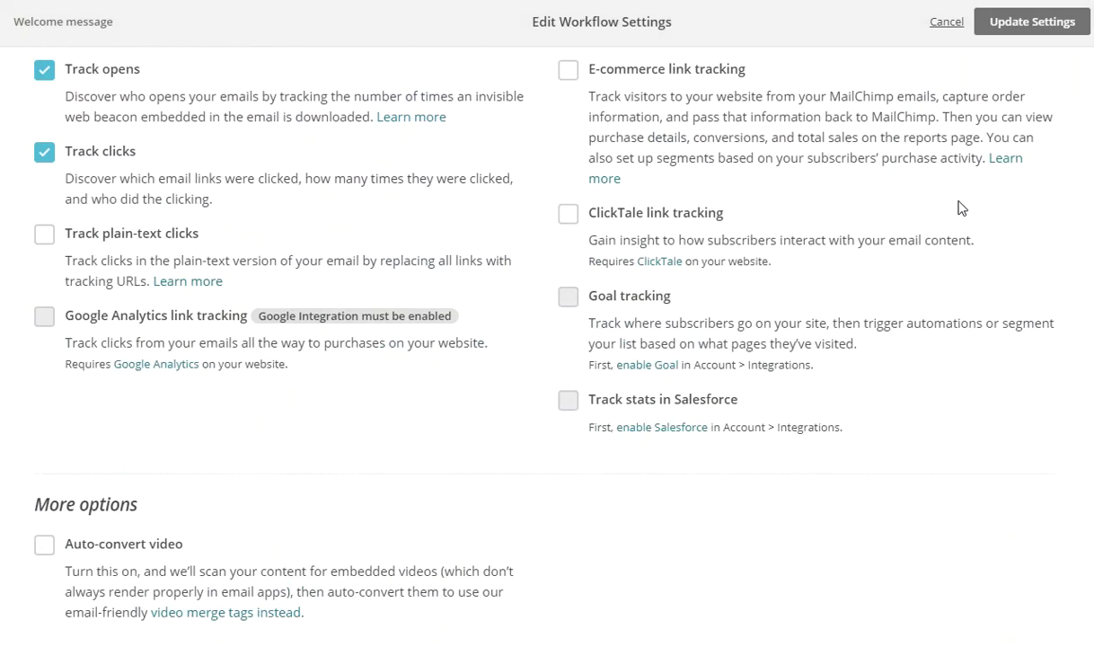
{"action": "left_click", "coordinate": [1016, 32]}
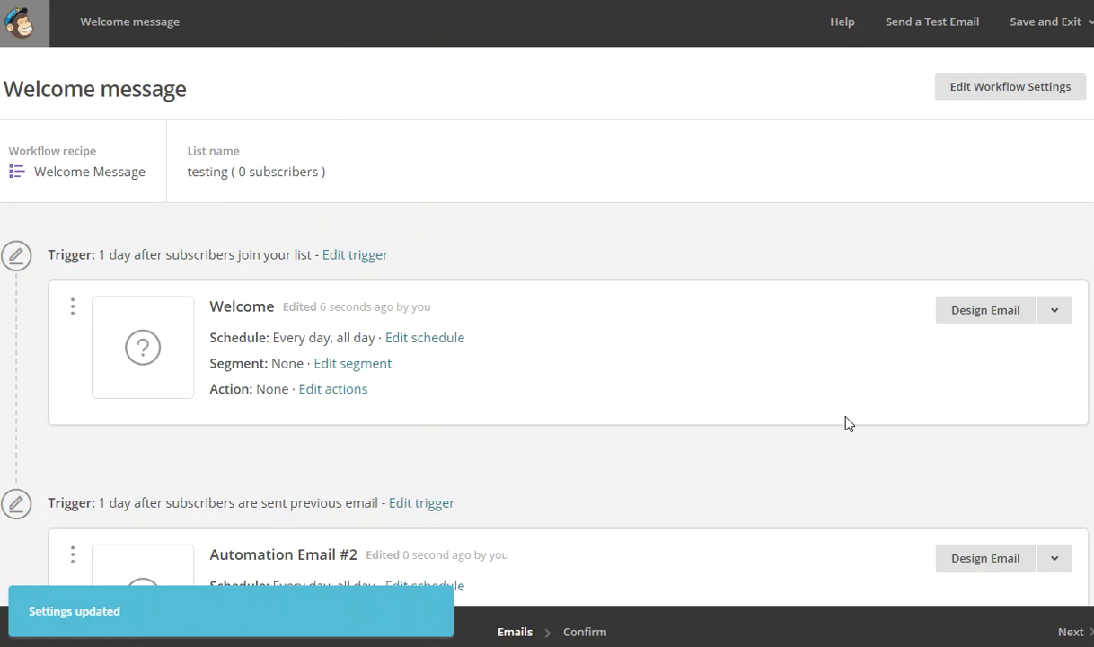
- Review the workflow's confirmation checklist for list, tracking and emails, and dismiss the prompt about leaving the automation unstarted
{"action": "left_click", "coordinate": [1073, 630]}
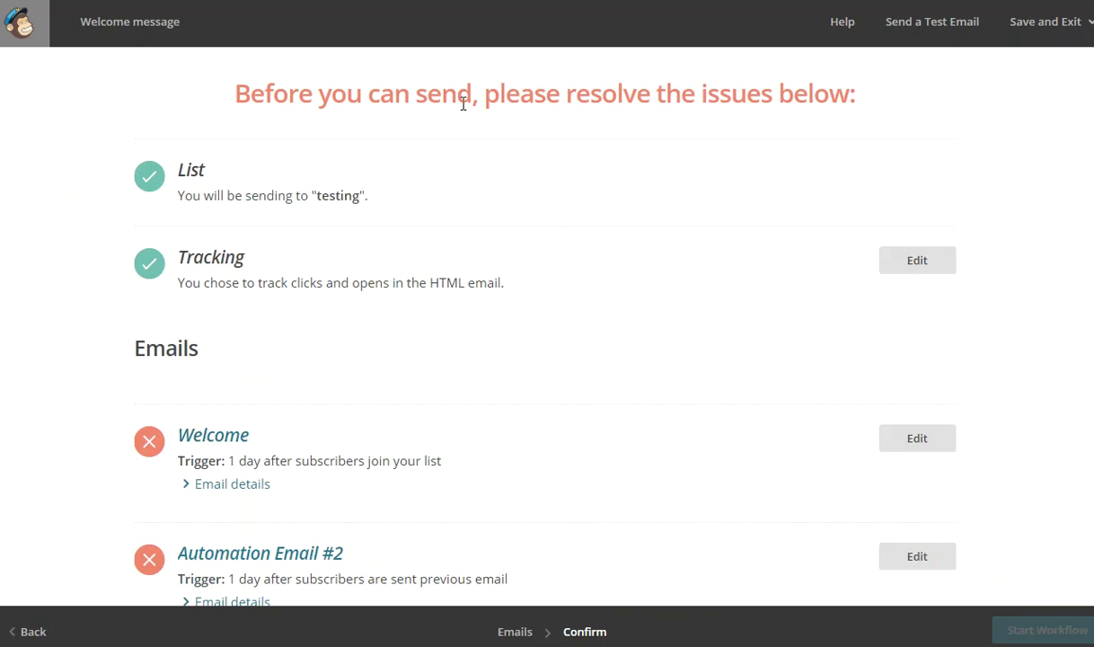
{"action": "scroll", "coordinate": [325, 361], "scroll_direction": "down", "scroll_amount": 1}
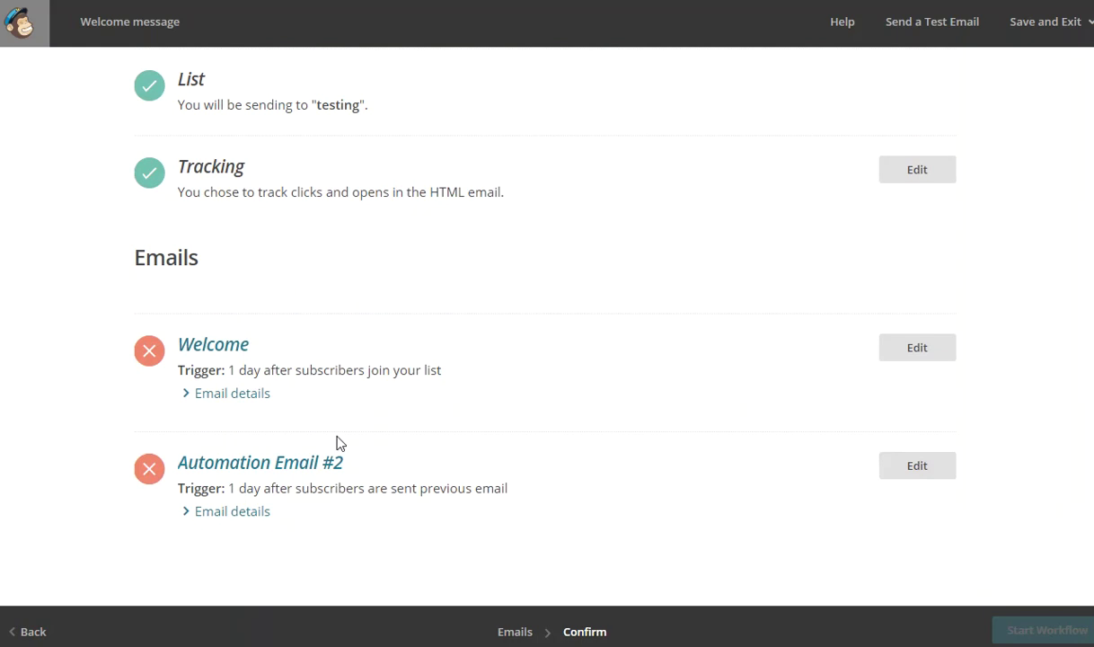
{"action": "scroll", "coordinate": [452, 456], "scroll_direction": "up", "scroll_amount": 1}
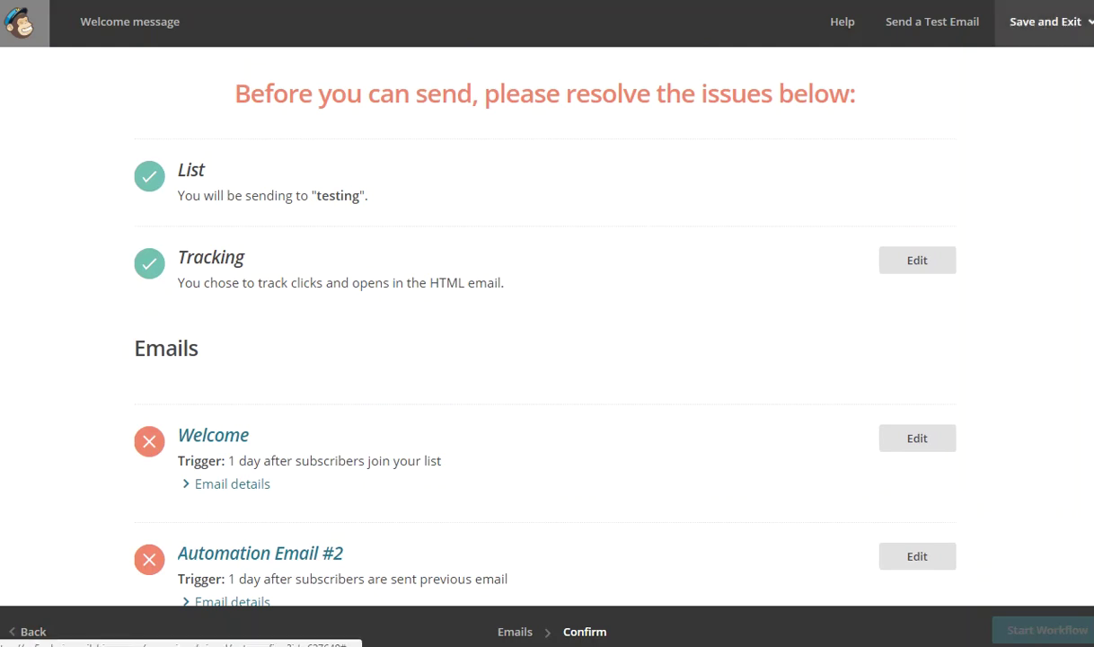
{"action": "left_click", "coordinate": [27, 29]}
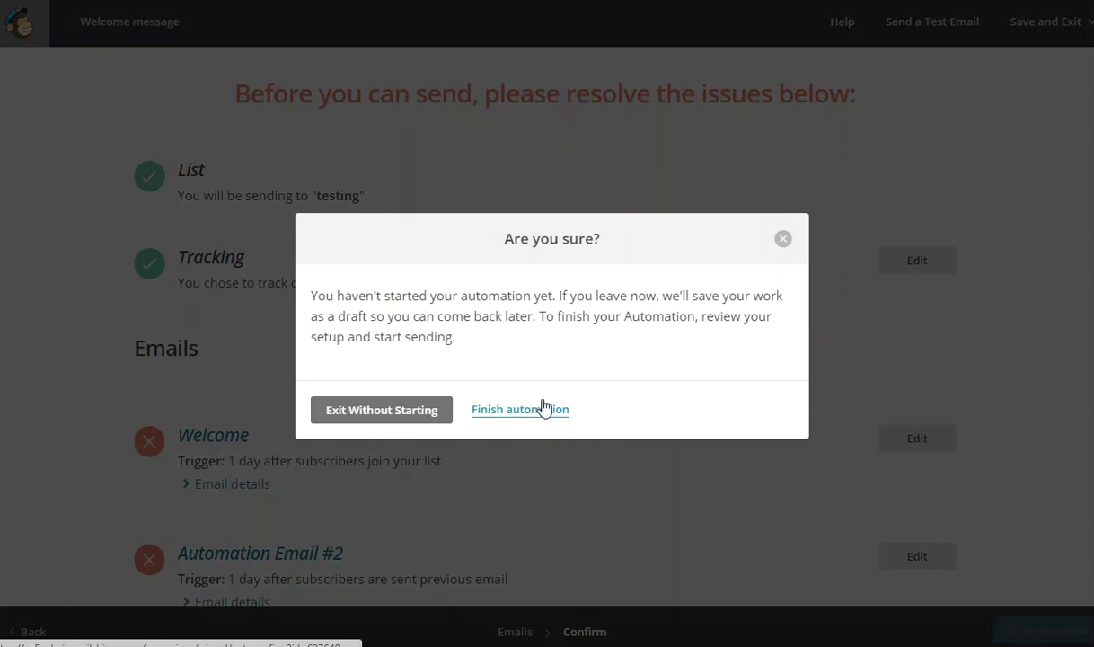
{"action": "left_click", "coordinate": [783, 239]}
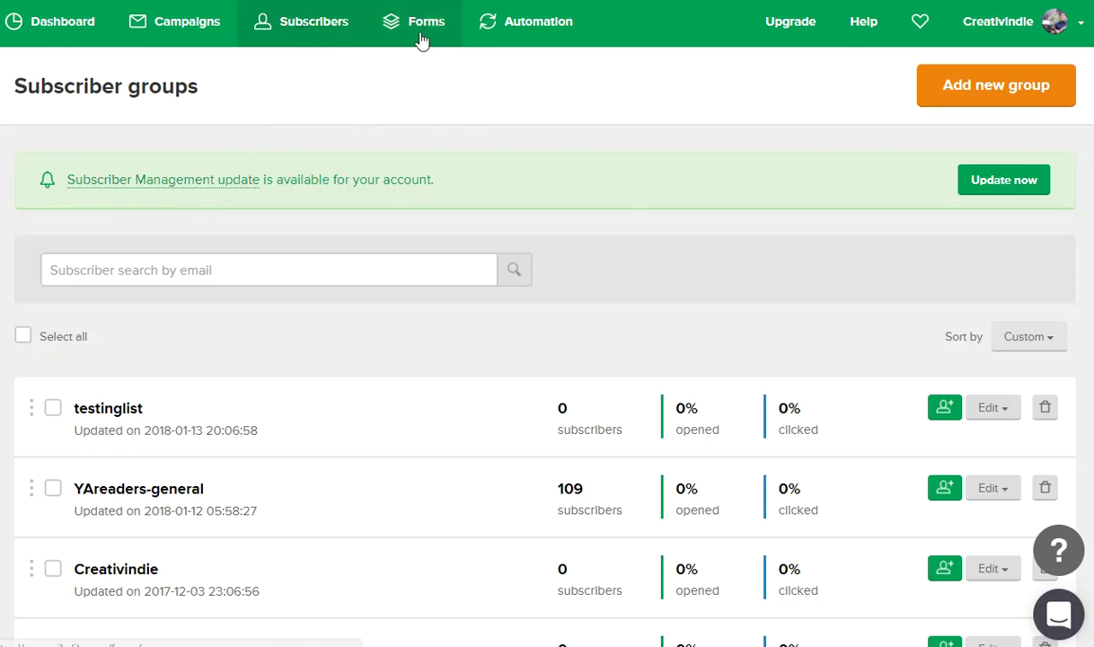
- Create a new automation workflow triggered when a subscriber joins the testinglist group
{"action": "left_click", "coordinate": [536, 36]}
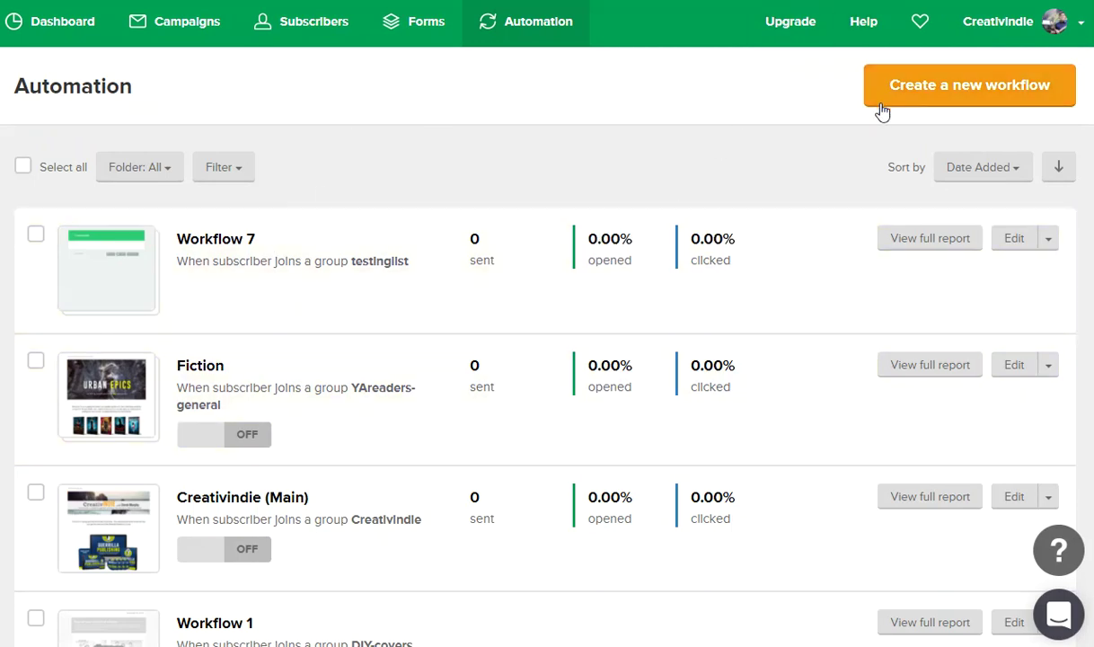
{"action": "left_click", "coordinate": [939, 83]}
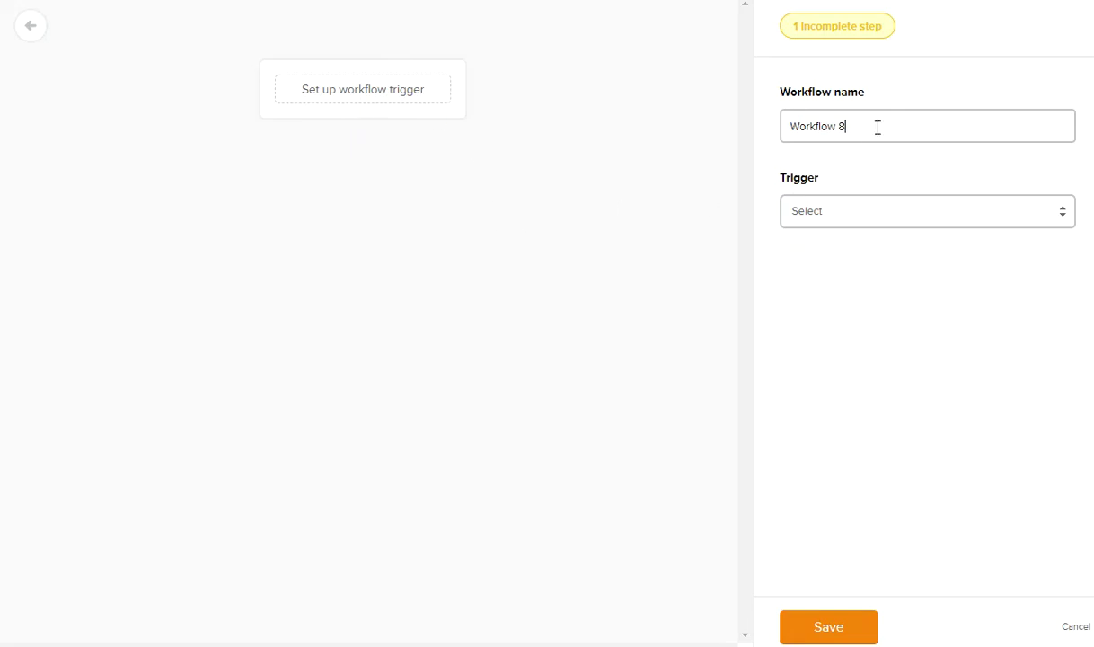
{"action": "left_click", "coordinate": [873, 216]}
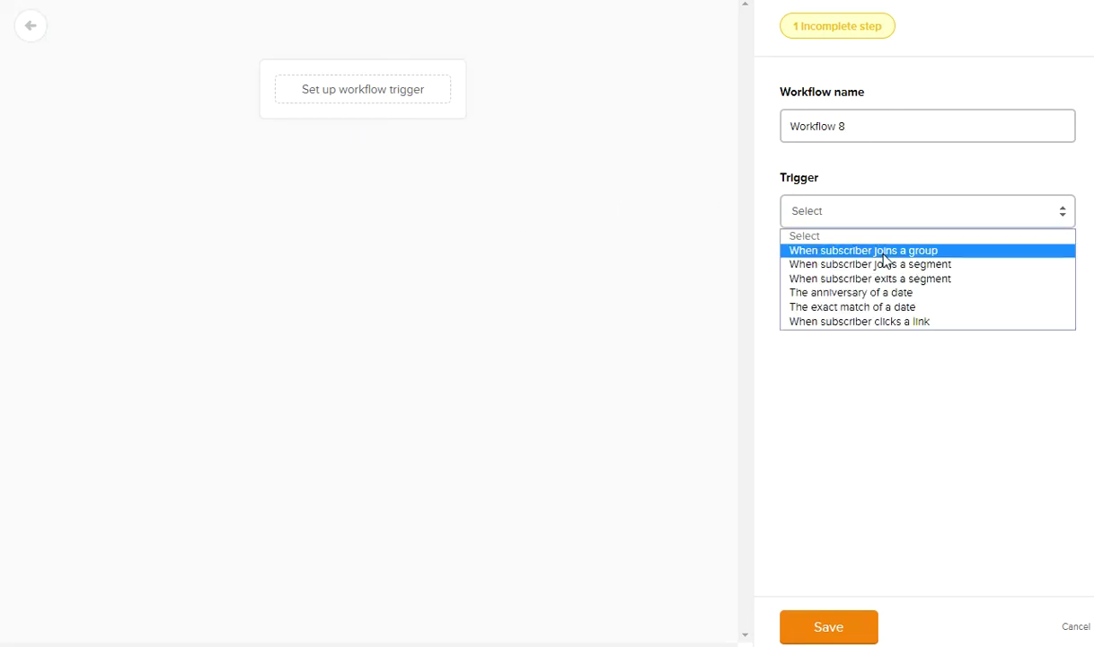
{"action": "left_click", "coordinate": [970, 257]}
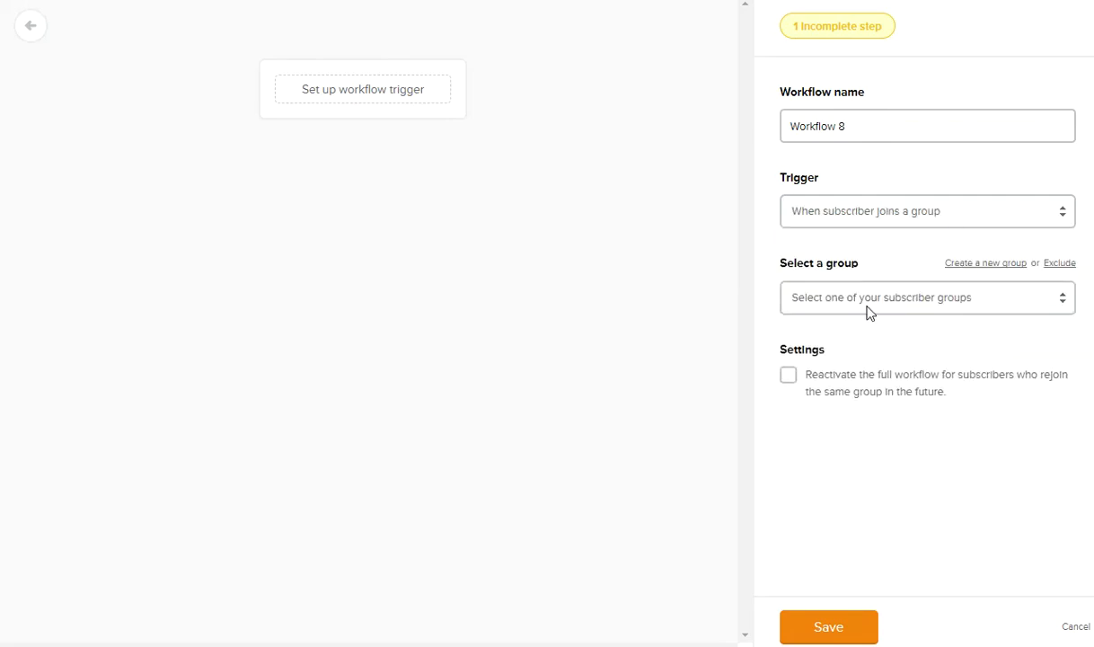
{"action": "left_click", "coordinate": [874, 297]}
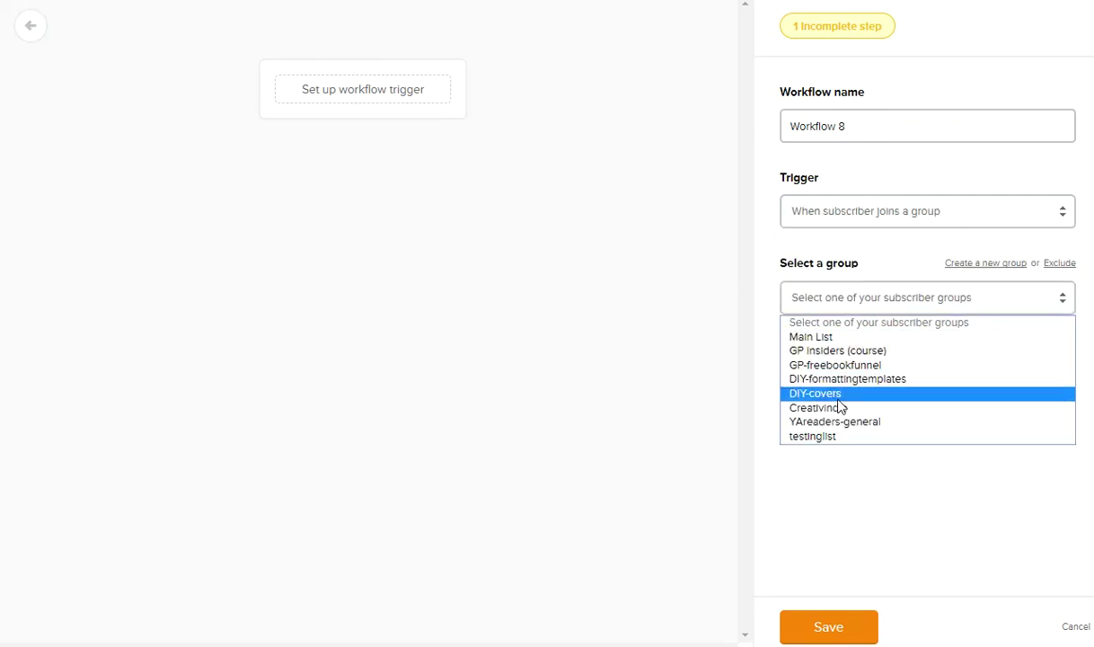
{"action": "left_click", "coordinate": [837, 437]}
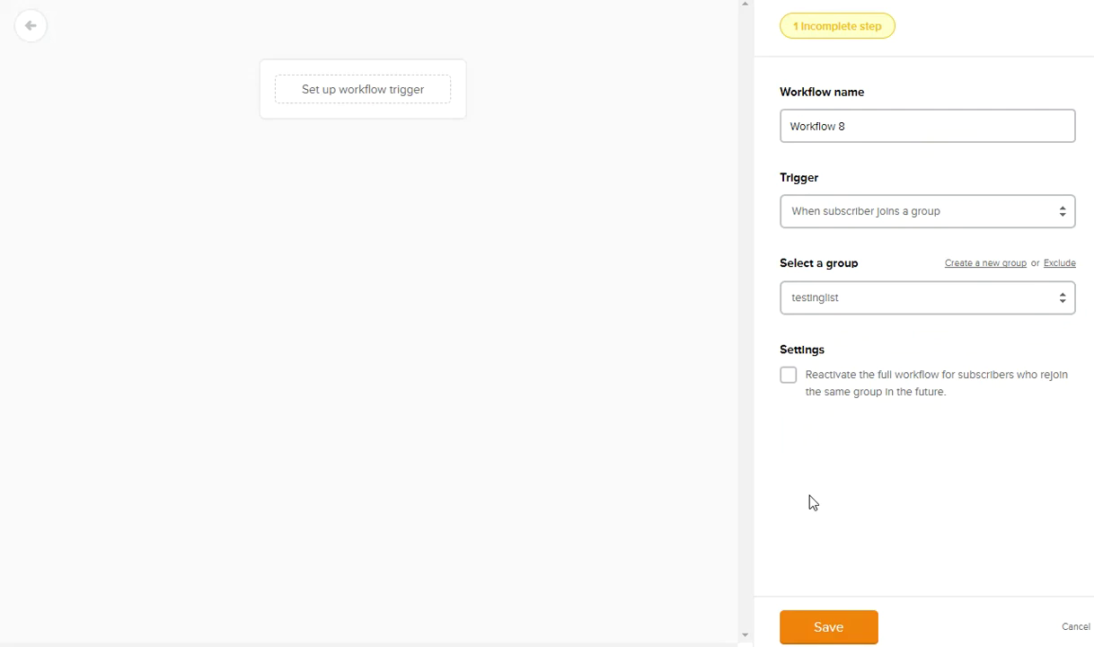
{"action": "left_click", "coordinate": [826, 631]}
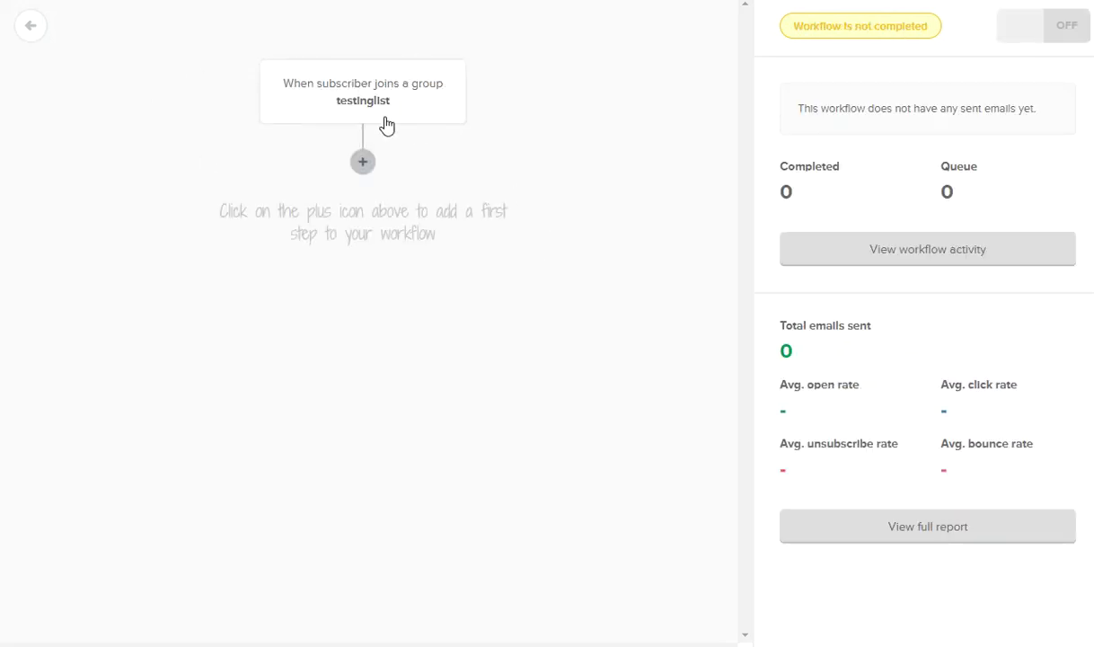
- Add an email as the workflow's first step, with the subject "email1"
{"action": "left_click", "coordinate": [362, 163]}
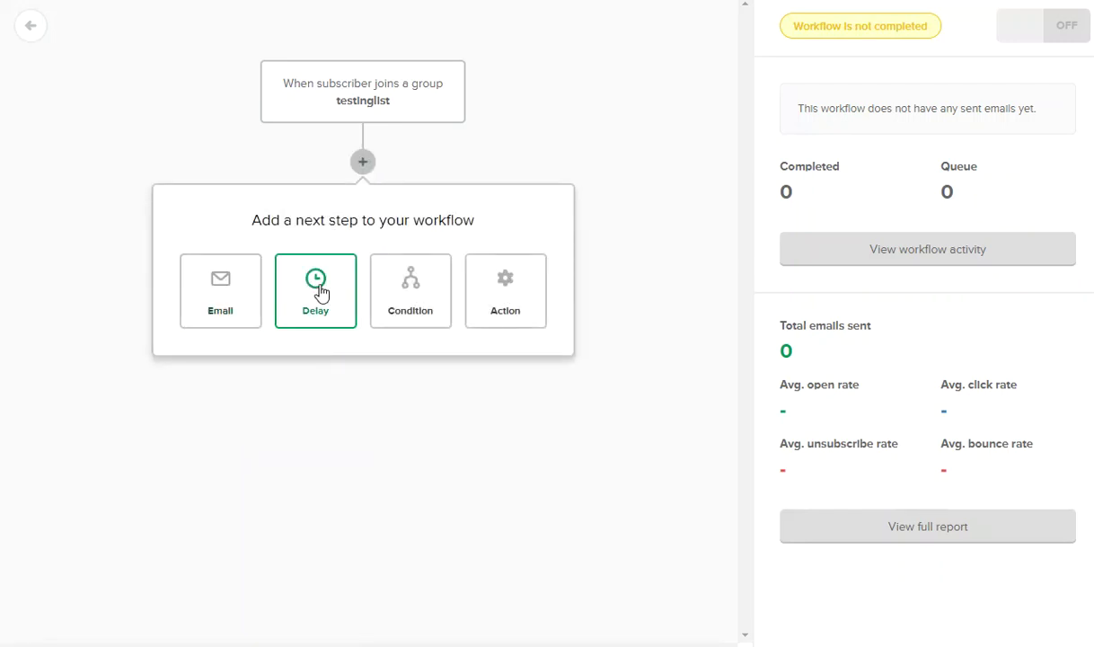
{"action": "left_click", "coordinate": [209, 293]}
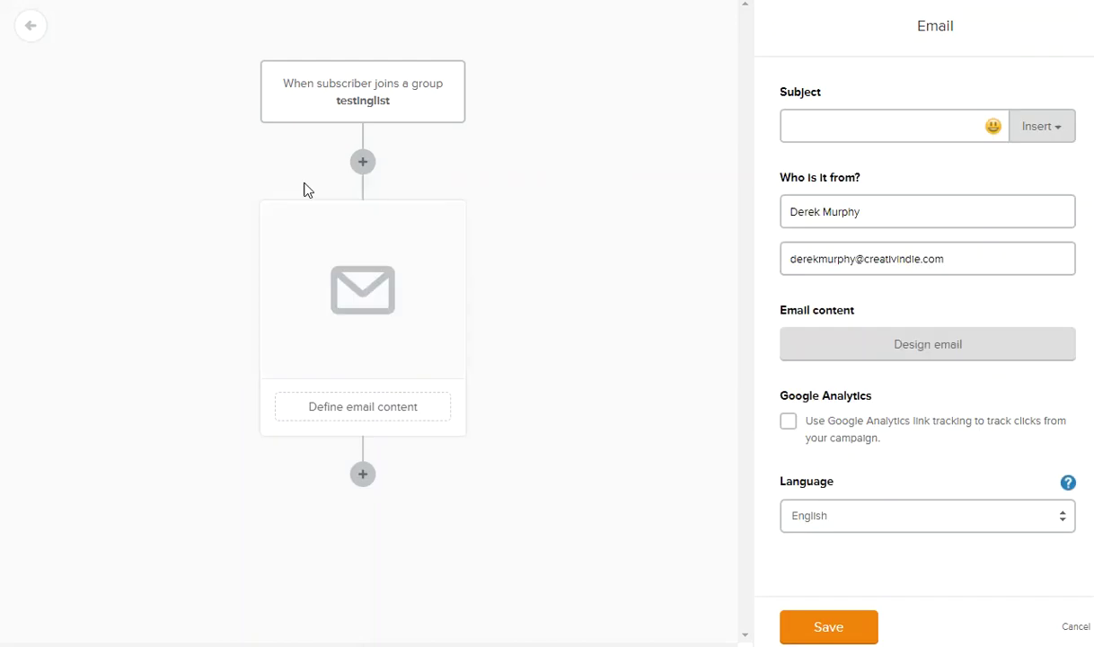
{"action": "left_click", "coordinate": [870, 132]}
{"action": "type", "text": "email1"}
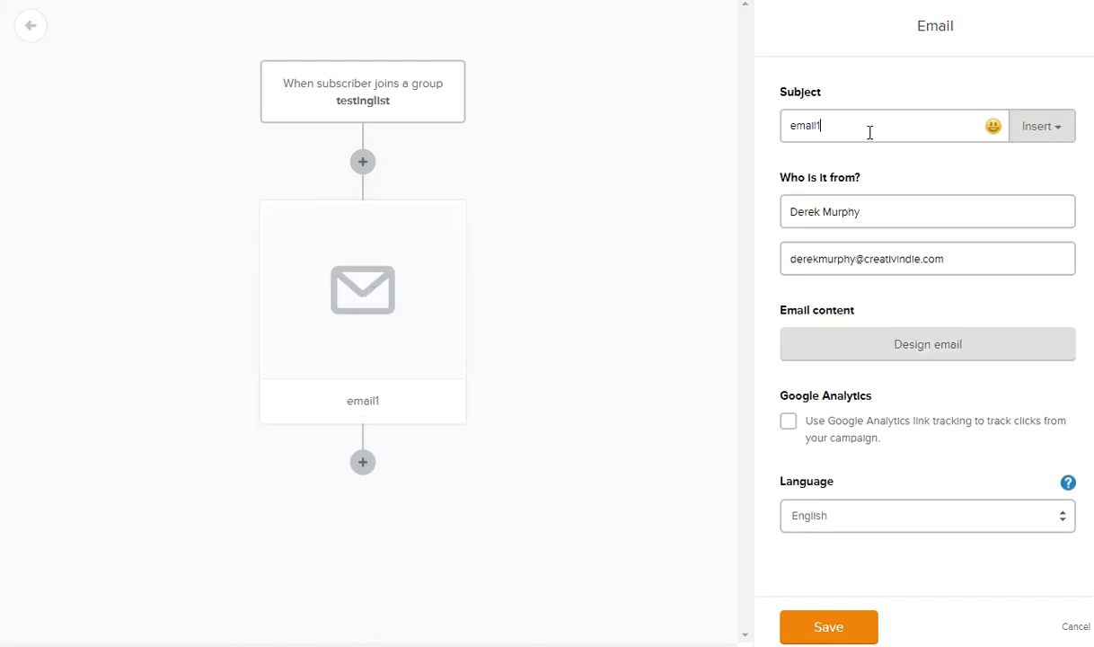
- Browse the template gallery, fill email1 with the content of the recent automation email "email2" with the DIY Book Design logo, and finish editing
{"action": "left_click", "coordinate": [935, 350]}
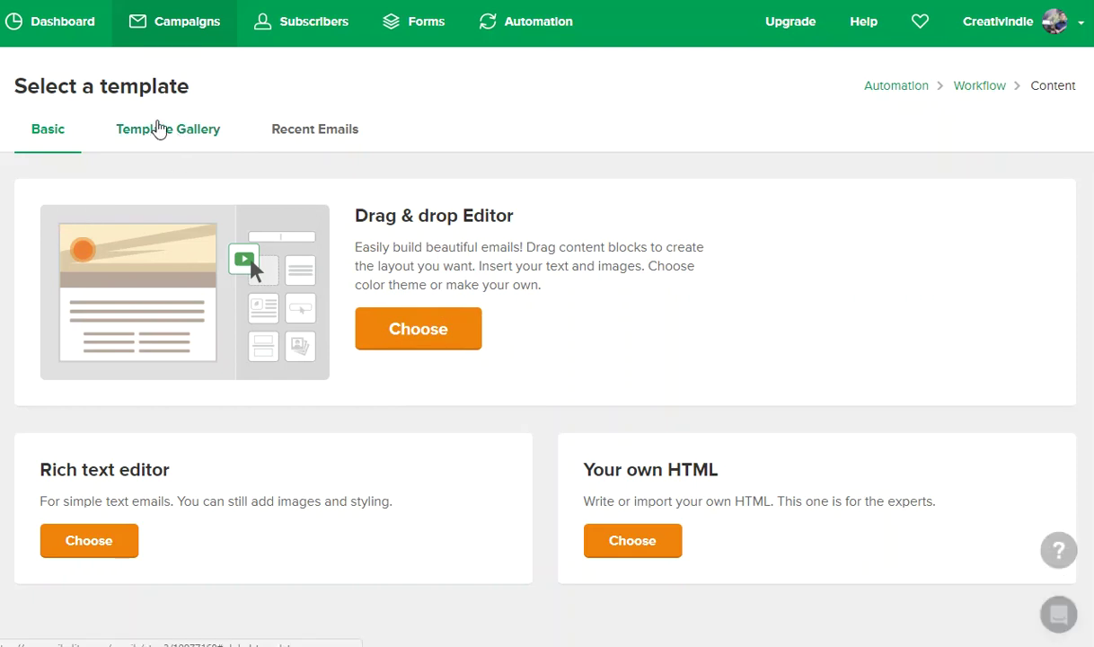
{"action": "left_click", "coordinate": [173, 141]}
{"action": "scroll", "coordinate": [275, 285], "scroll_direction": "down", "scroll_amount": 10}
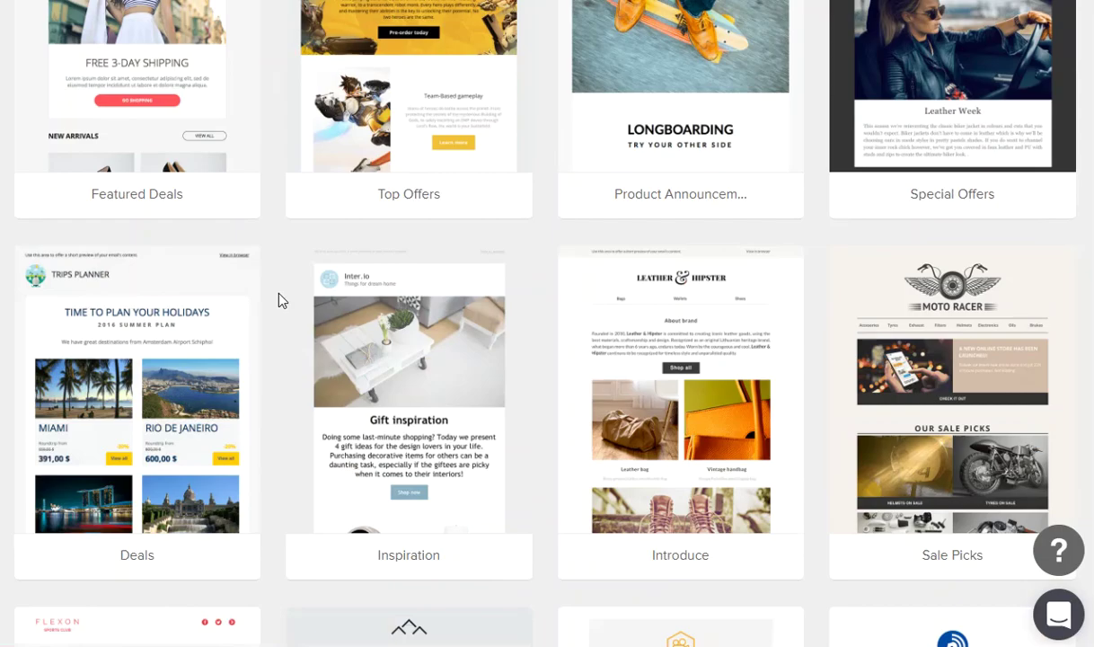
{"action": "scroll", "coordinate": [278, 299], "scroll_direction": "up", "scroll_amount": 10}
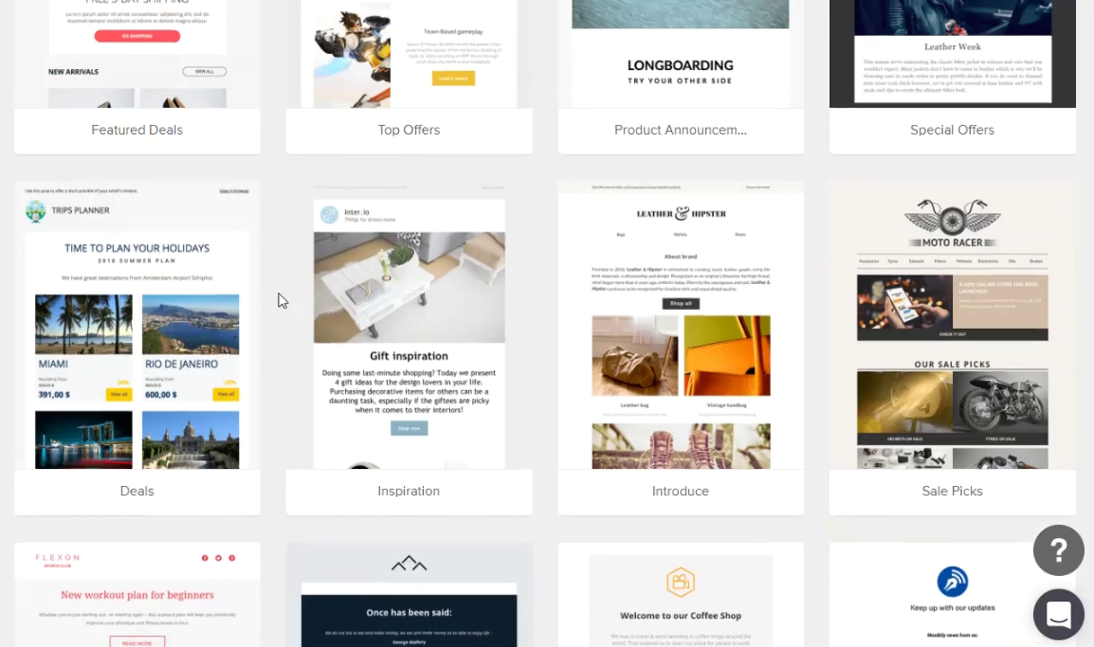
{"action": "left_click", "coordinate": [302, 136]}
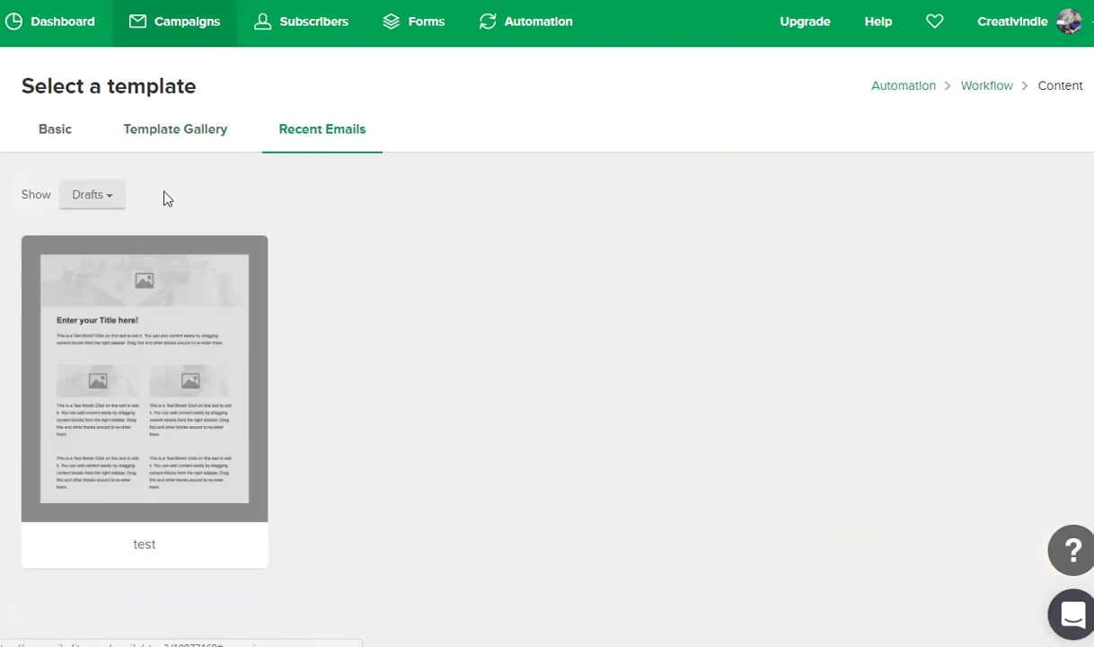
{"action": "left_click", "coordinate": [110, 197]}
{"action": "left_click", "coordinate": [125, 233]}
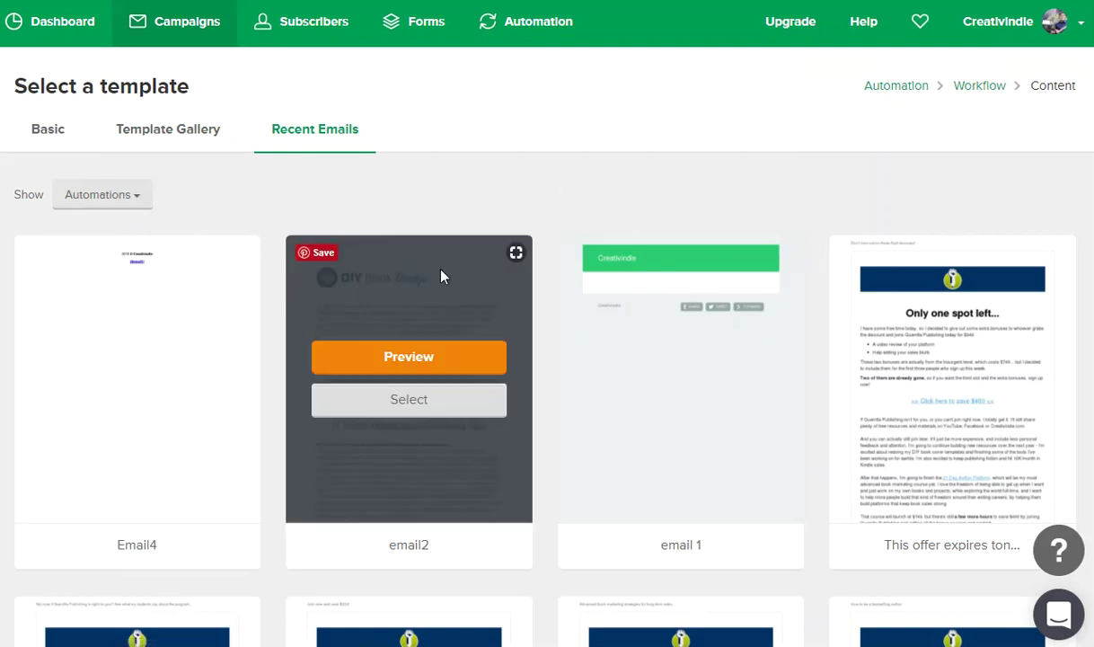
{"action": "mouse_move", "coordinate": [395, 274]}
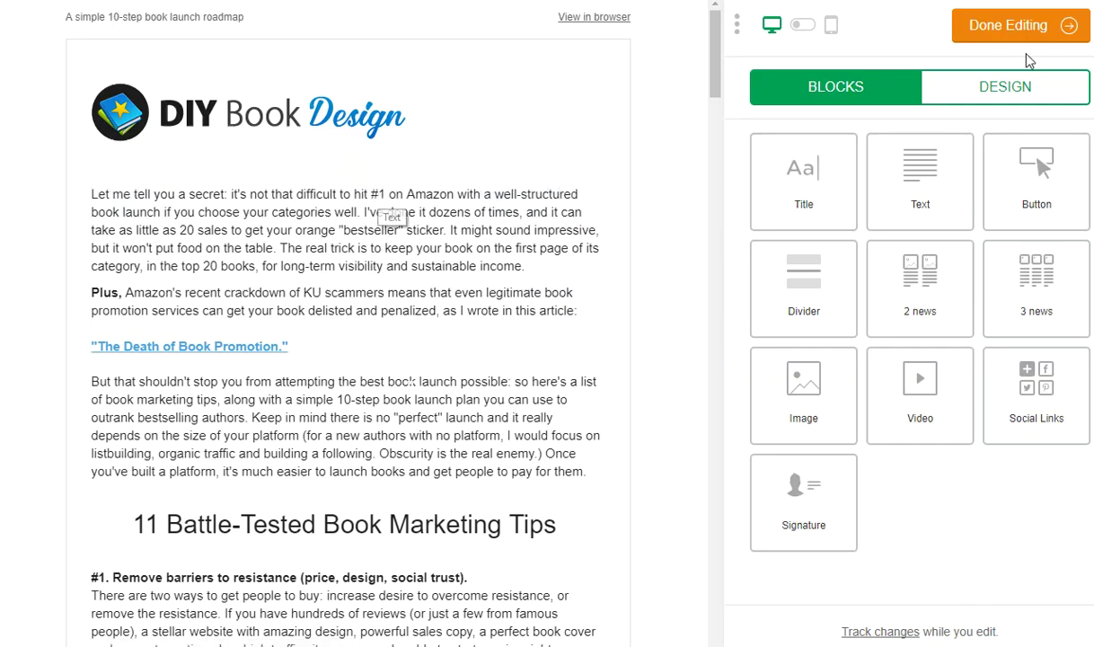
{"action": "left_click", "coordinate": [1016, 28]}
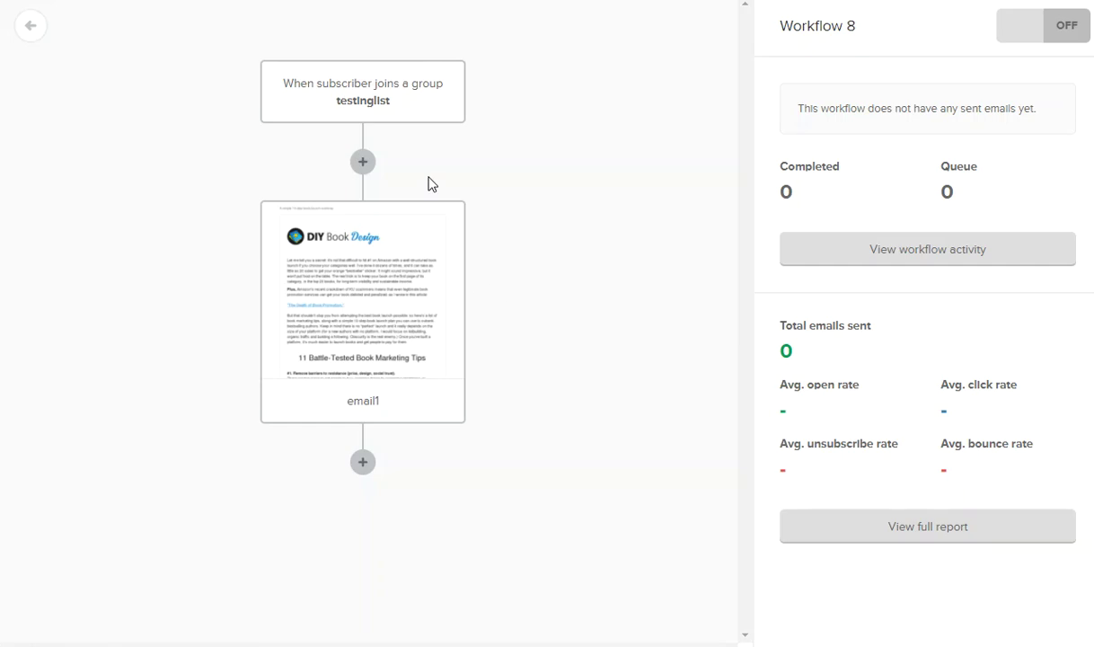
- Insert a delay of 1 hour between the workflow trigger and email1
{"action": "left_click", "coordinate": [363, 161]}
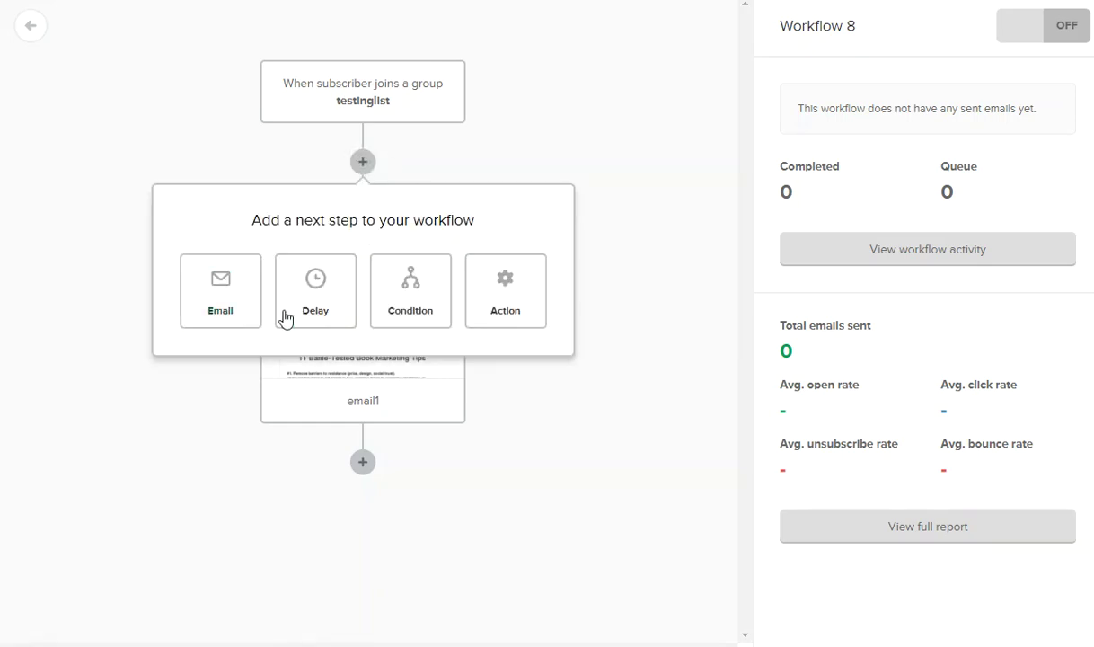
{"action": "left_click", "coordinate": [315, 296]}
{"action": "left_click", "coordinate": [874, 130]}
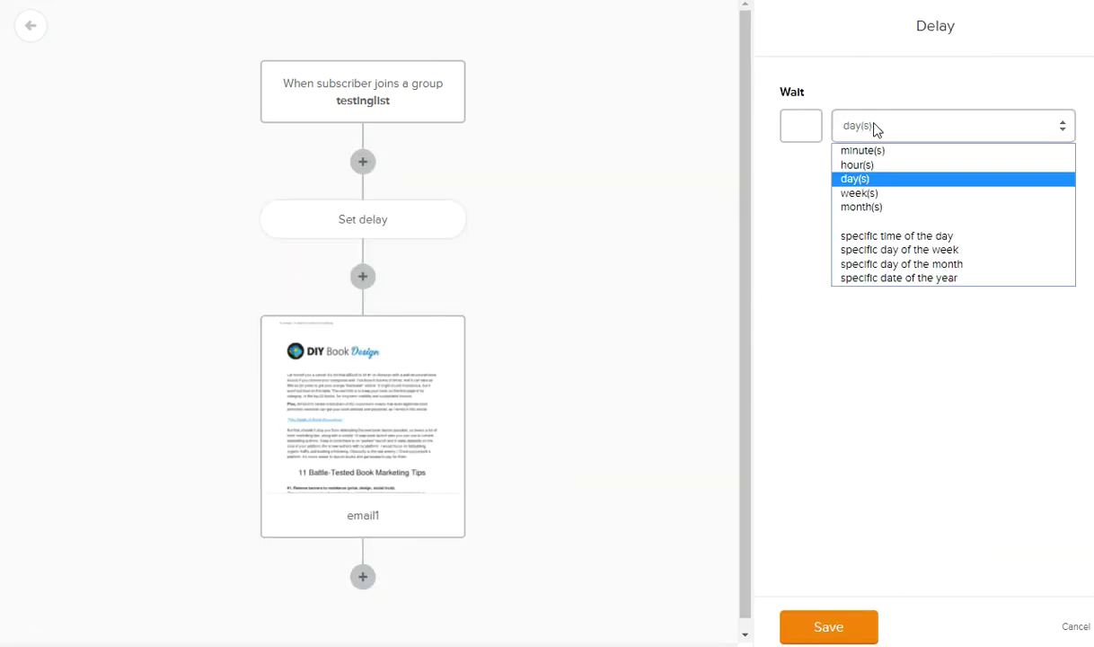
{"action": "left_click", "coordinate": [849, 163]}
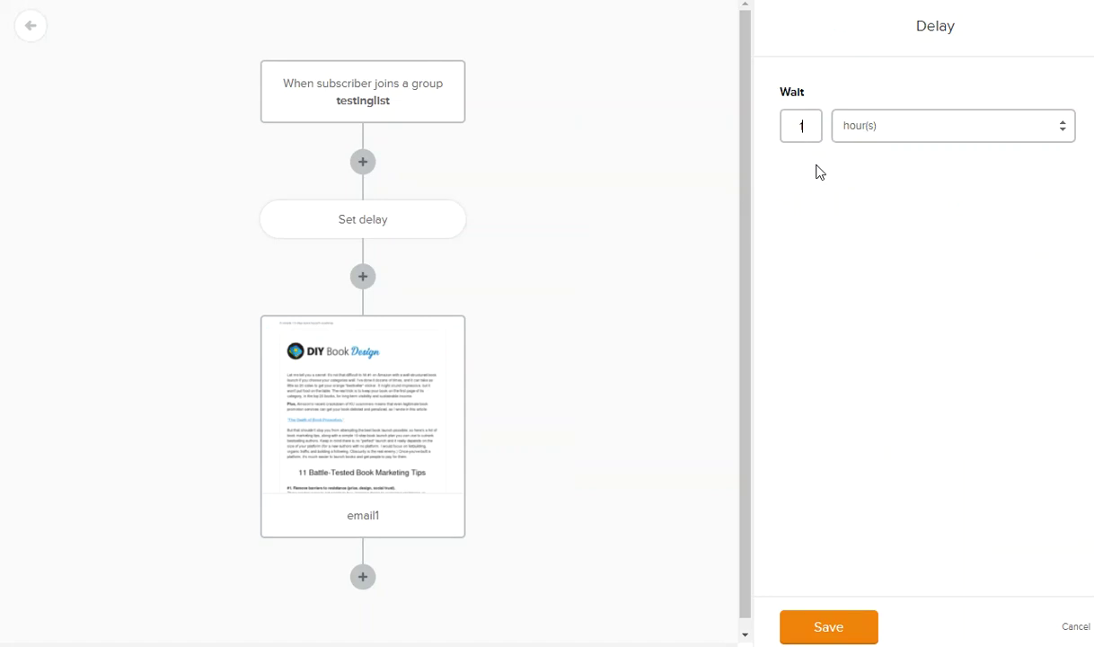
{"action": "left_click", "coordinate": [827, 629]}
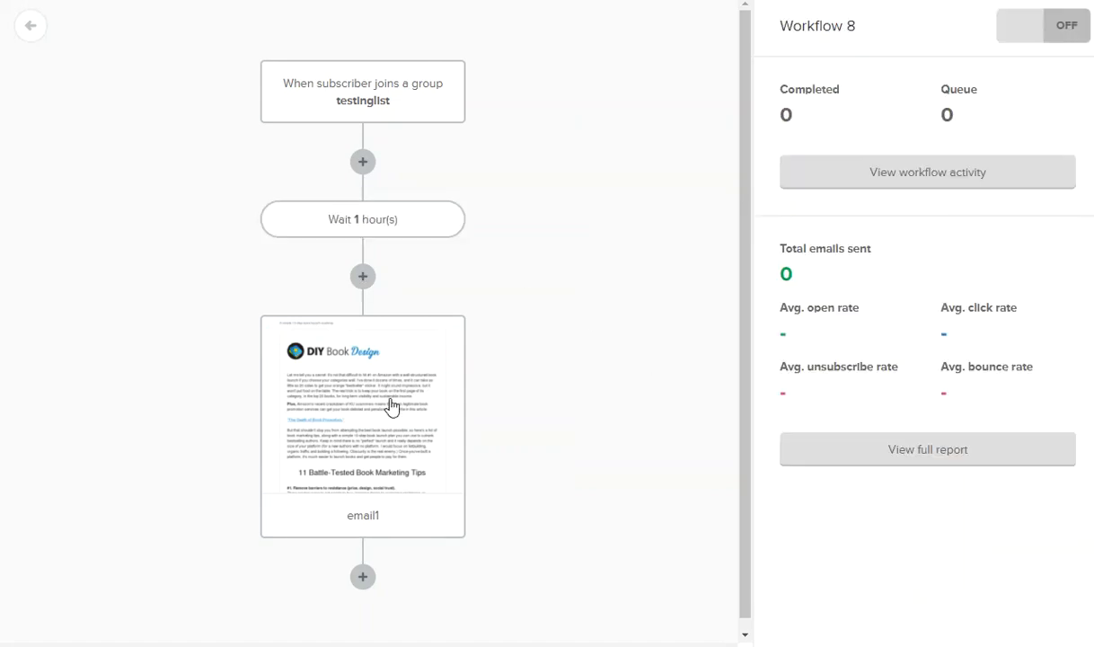
- Add a delay of 1 day after email1
{"action": "left_click", "coordinate": [364, 566]}
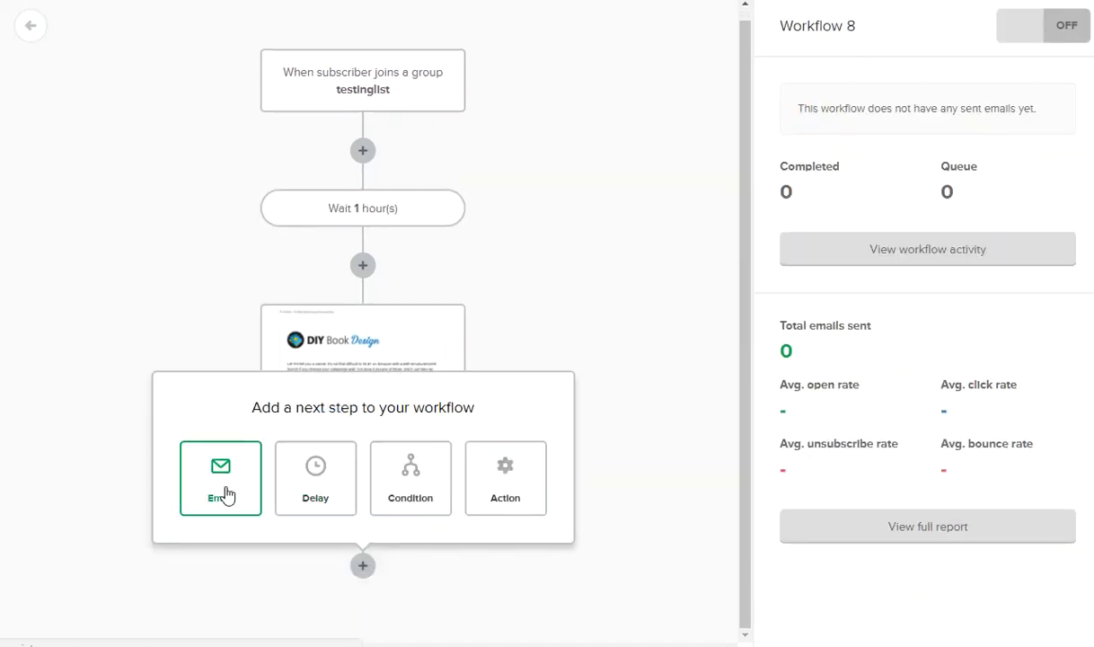
{"action": "left_click", "coordinate": [324, 494]}
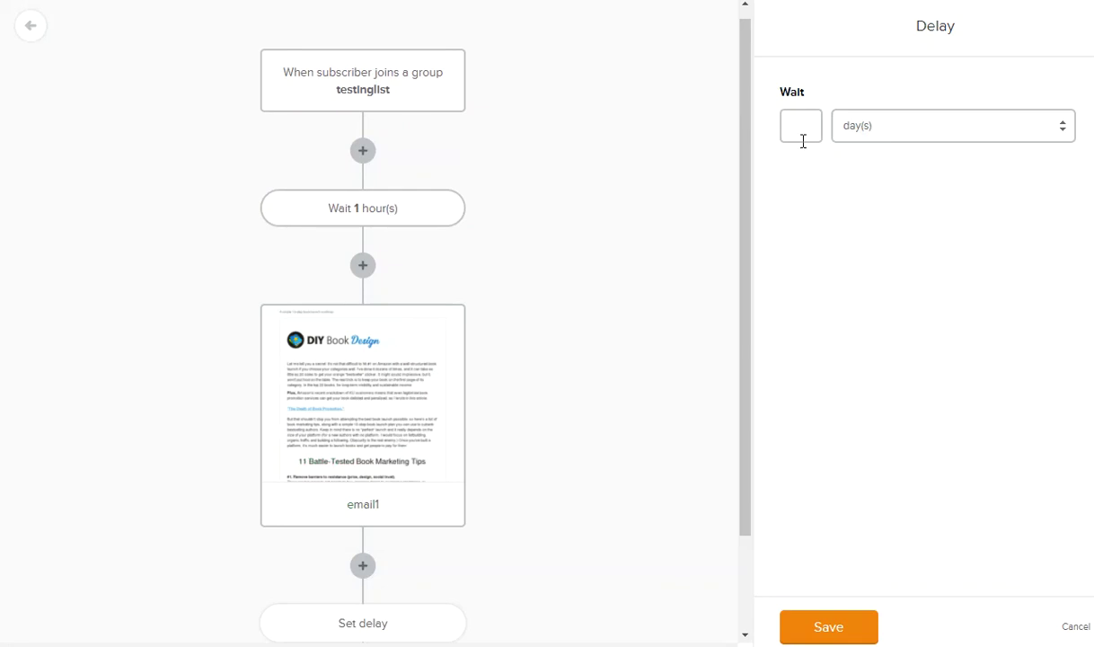
{"action": "left_click", "coordinate": [844, 632]}
- Add a second email after the 1-day delay, with the subject "email2", and save it without designing its content
{"action": "scroll", "coordinate": [418, 573], "scroll_direction": "down", "scroll_amount": 2}
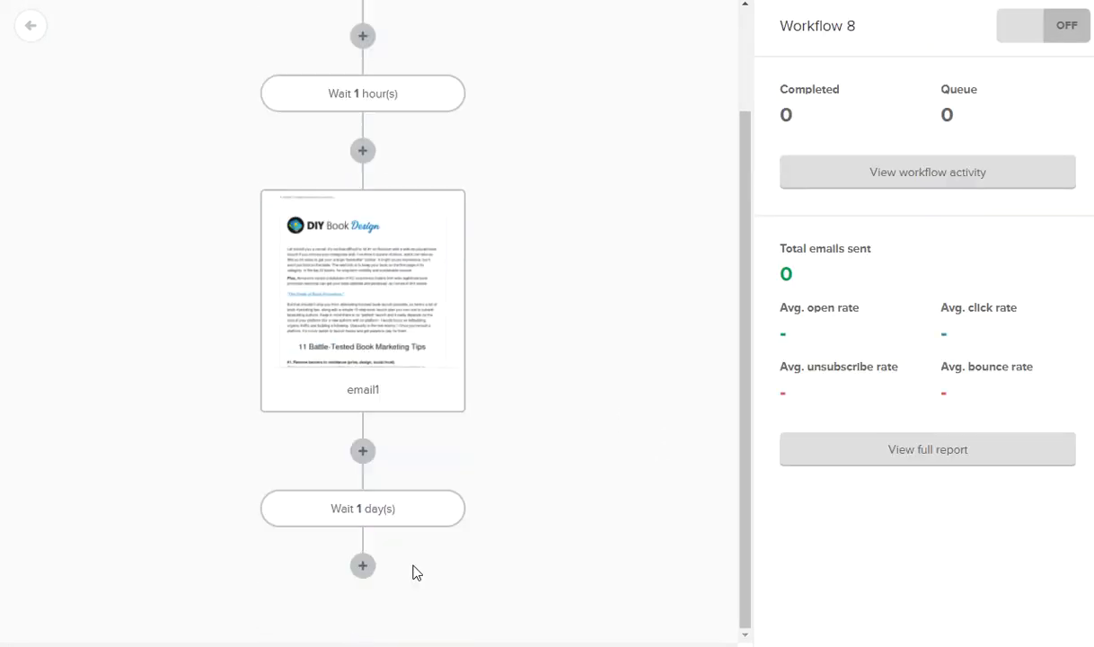
{"action": "left_click", "coordinate": [363, 566]}
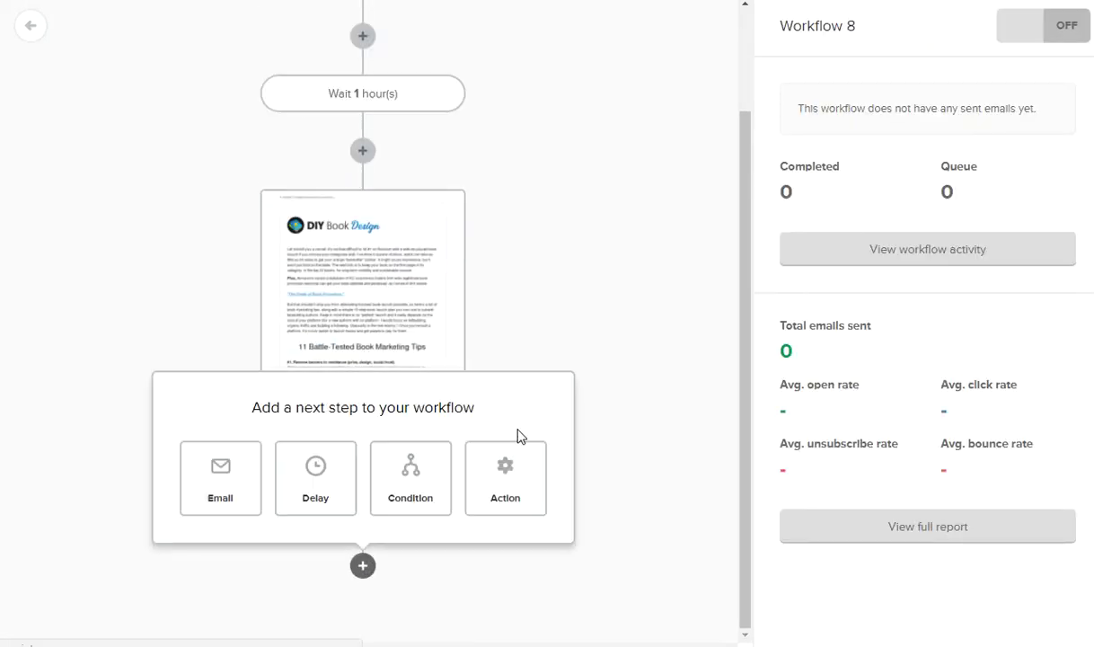
{"action": "left_click", "coordinate": [222, 497]}
{"action": "left_click", "coordinate": [823, 136]}
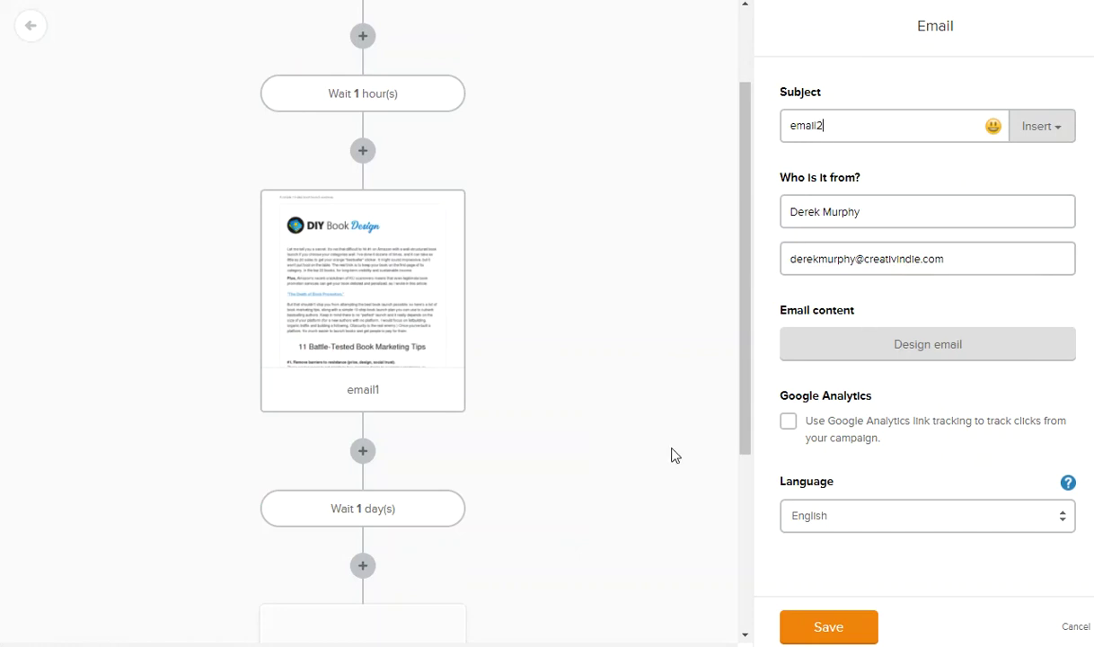
{"action": "left_click", "coordinate": [828, 626]}
- Add a delay of 1 day after email2
{"action": "scroll", "coordinate": [605, 506], "scroll_direction": "down", "scroll_amount": 3}
{"action": "left_click", "coordinate": [362, 566]}
{"action": "left_click", "coordinate": [298, 493]}
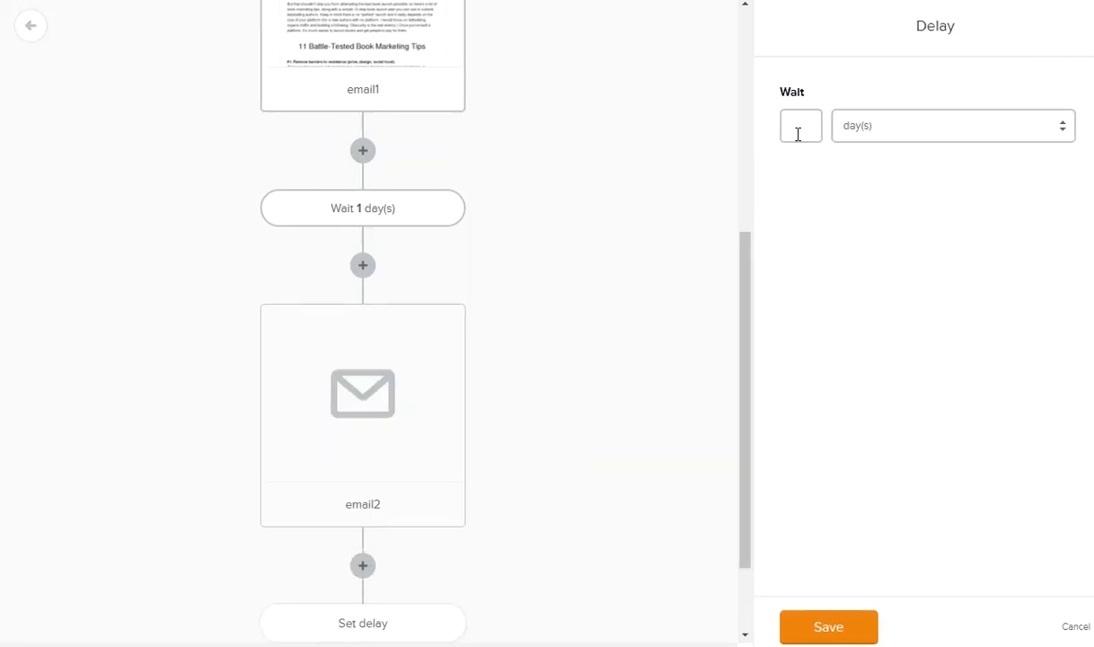
{"action": "left_click", "coordinate": [844, 626]}
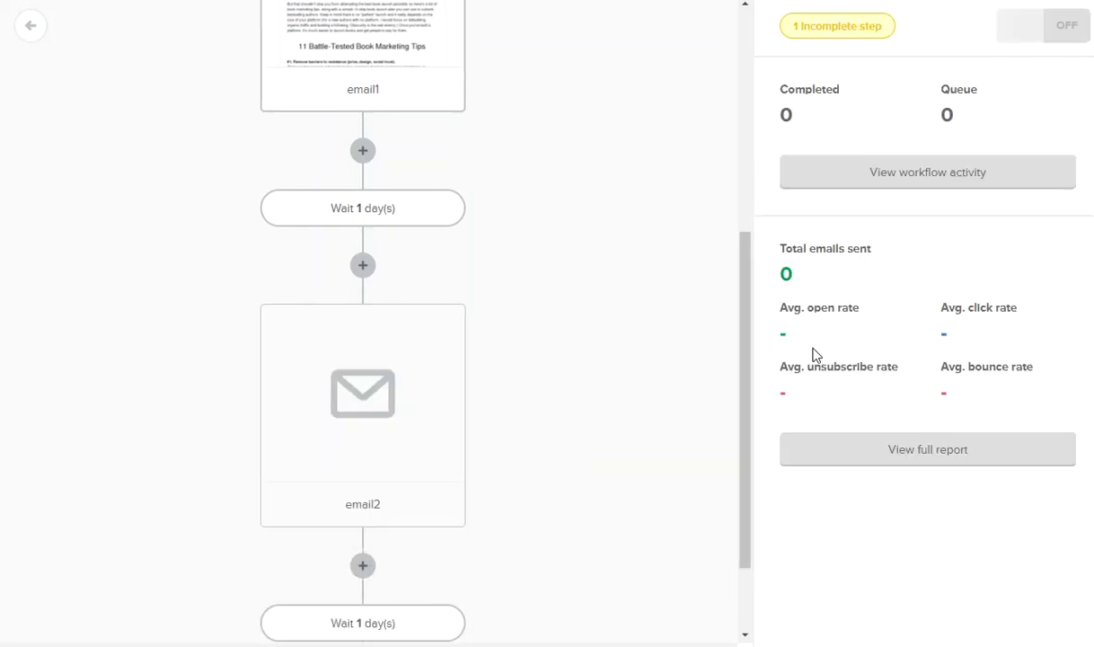
- Add another delay at the end of the workflow, leaving its duration empty
{"action": "scroll", "coordinate": [593, 427], "scroll_direction": "down", "scroll_amount": 2}
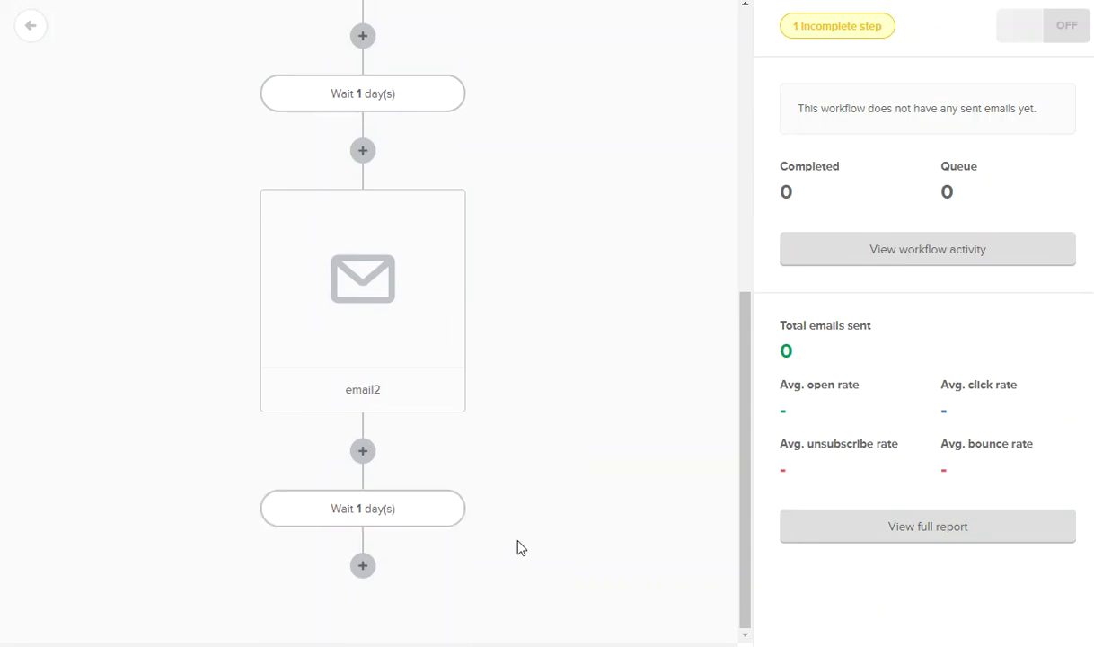
{"action": "left_click", "coordinate": [364, 567]}
{"action": "left_click", "coordinate": [314, 486]}
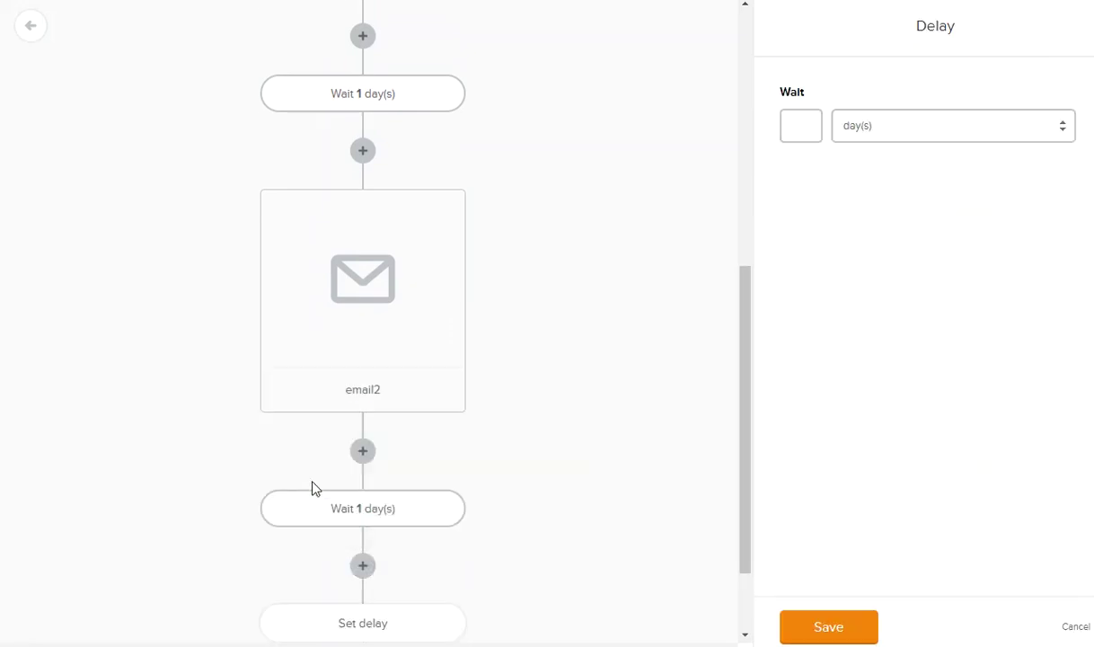
- Insert an email with the subject "email3" between the last two delays, save it, and look over the whole workflow
{"action": "scroll", "coordinate": [377, 548], "scroll_direction": "down", "scroll_amount": 2}
{"action": "left_click", "coordinate": [363, 450]}
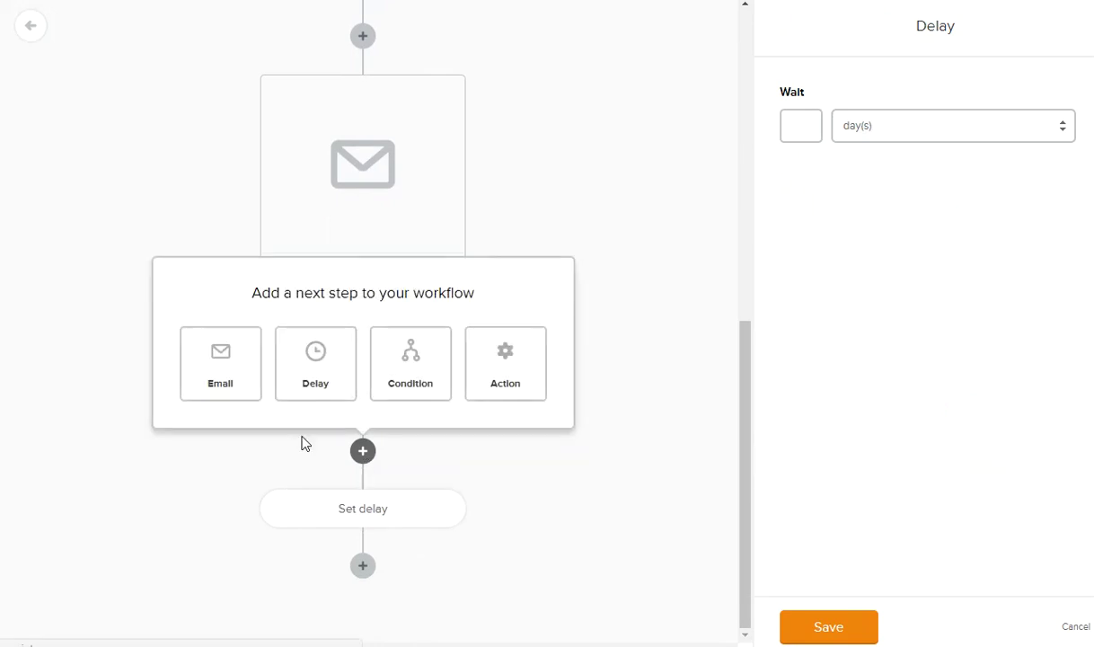
{"action": "left_click", "coordinate": [221, 363]}
{"action": "left_click", "coordinate": [870, 130]}
{"action": "type", "text": "email3"}
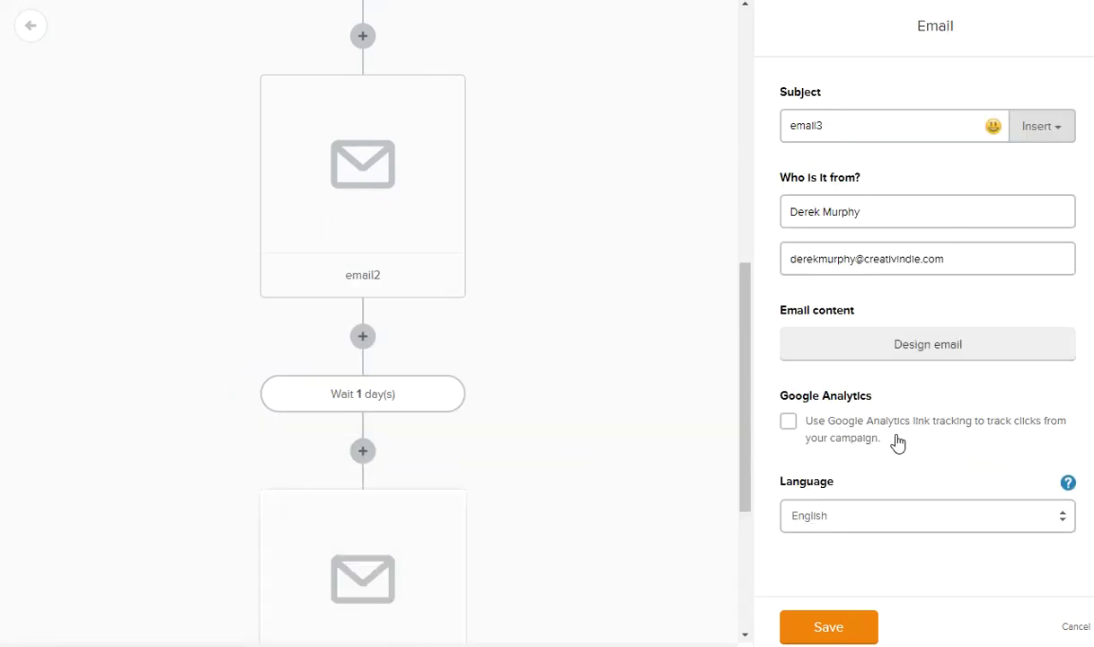
{"action": "left_click", "coordinate": [828, 627]}
{"action": "scroll", "coordinate": [689, 533], "scroll_direction": "down", "scroll_amount": 5}
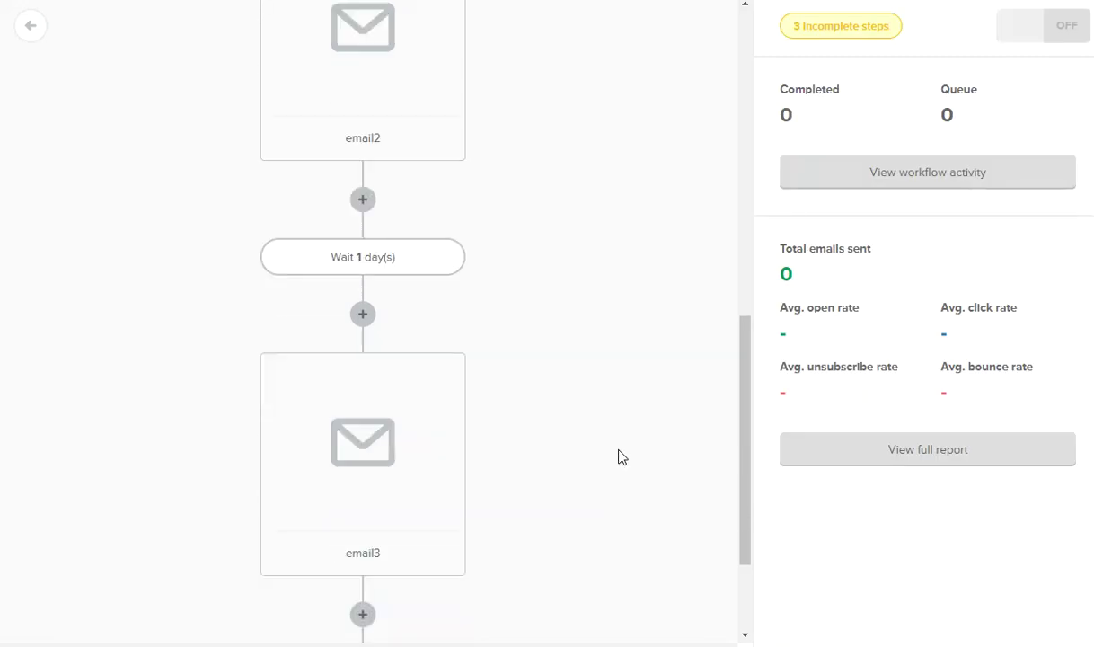
{"action": "scroll", "coordinate": [369, 369], "scroll_direction": "up", "scroll_amount": 6}
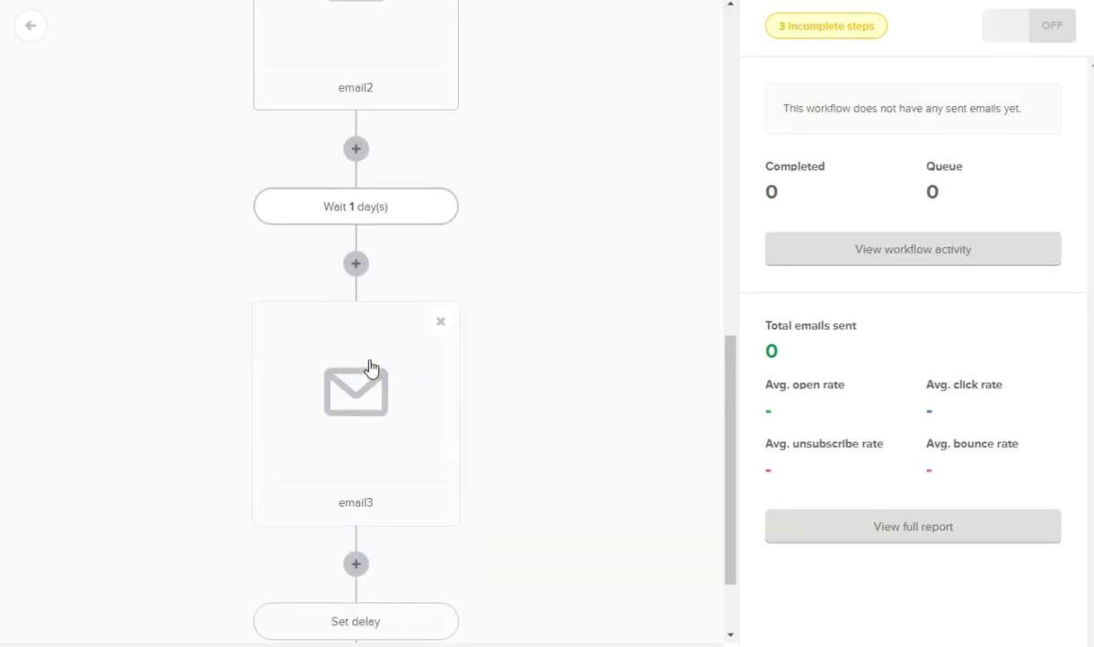
{"action": "scroll", "coordinate": [417, 359], "scroll_direction": "up", "scroll_amount": 9}
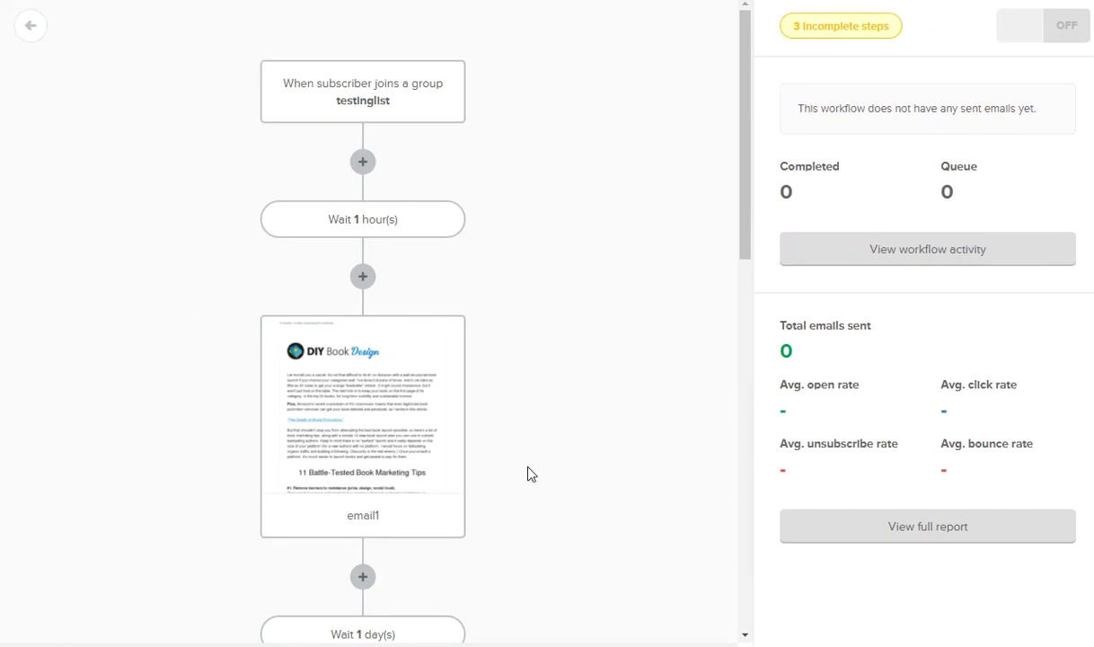
- Review the workflow from its trigger to the last delay, opening the settings of email2 and email3
{"action": "scroll", "coordinate": [510, 473], "scroll_direction": "down", "scroll_amount": 12}
{"action": "scroll", "coordinate": [514, 437], "scroll_direction": "up", "scroll_amount": 9}
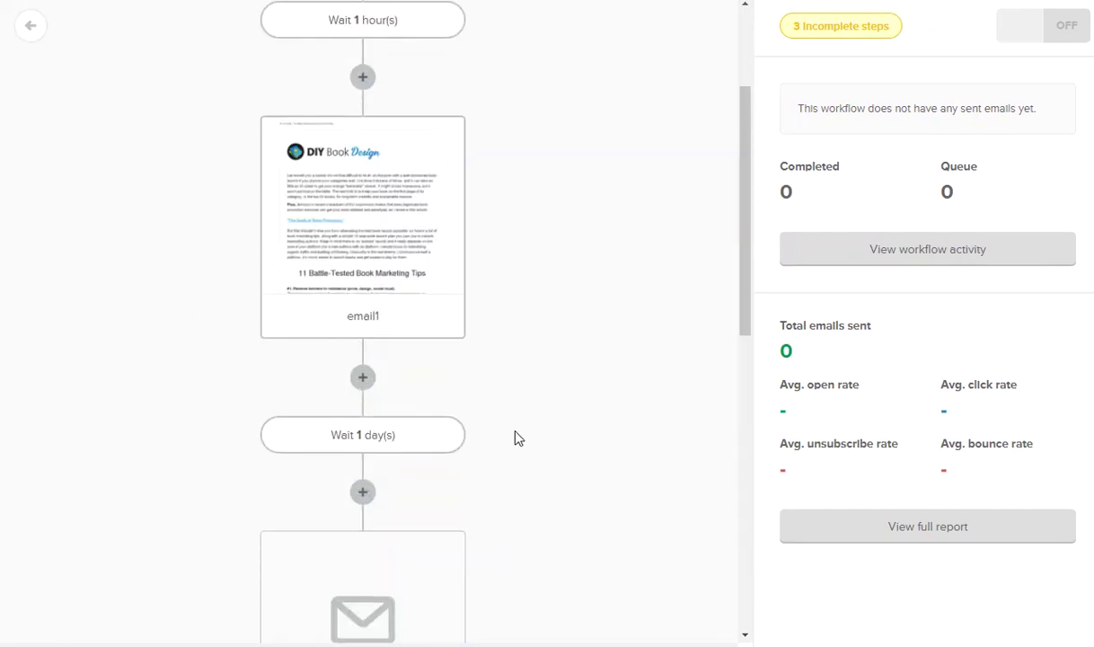
{"action": "scroll", "coordinate": [515, 438], "scroll_direction": "down", "scroll_amount": 3}
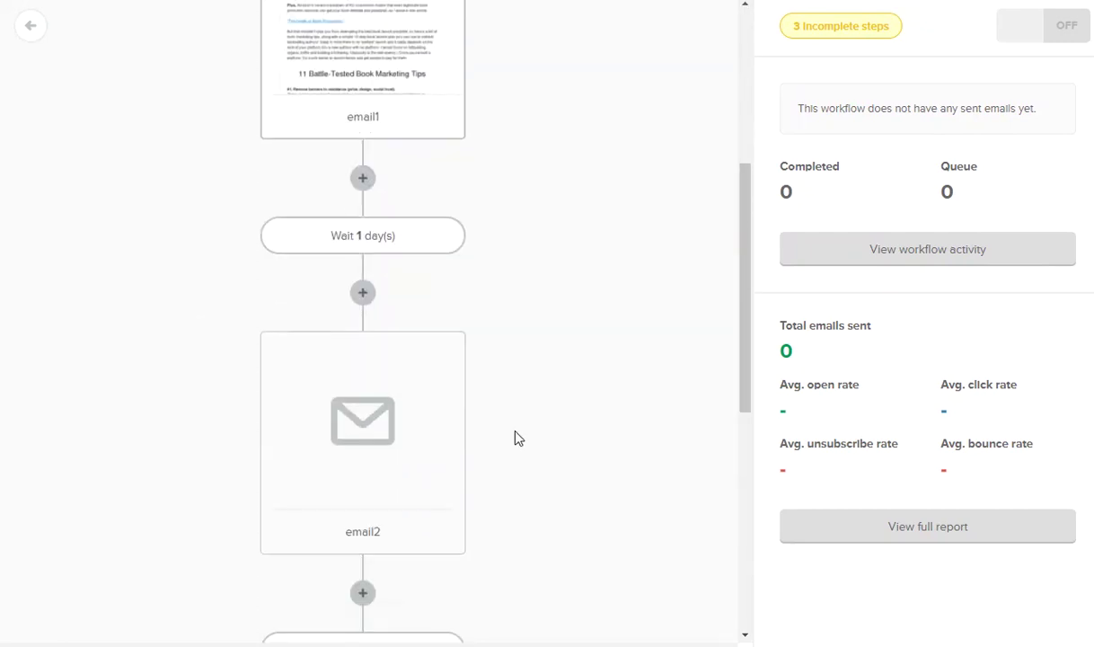
{"action": "left_click", "coordinate": [381, 429]}
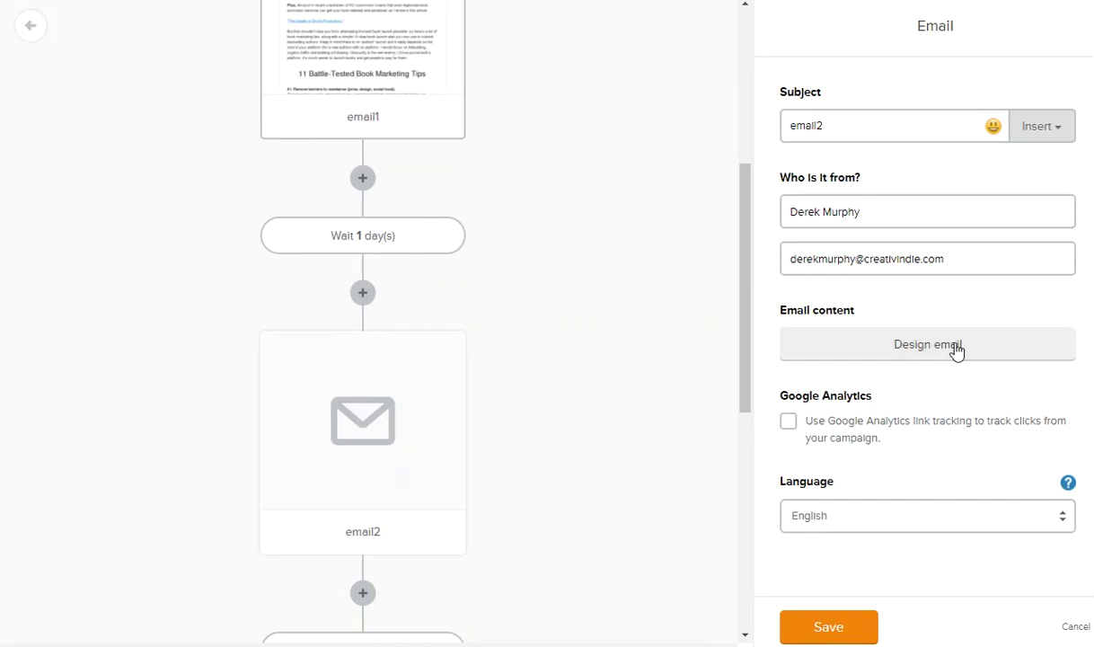
{"action": "scroll", "coordinate": [667, 398], "scroll_direction": "down", "scroll_amount": 6}
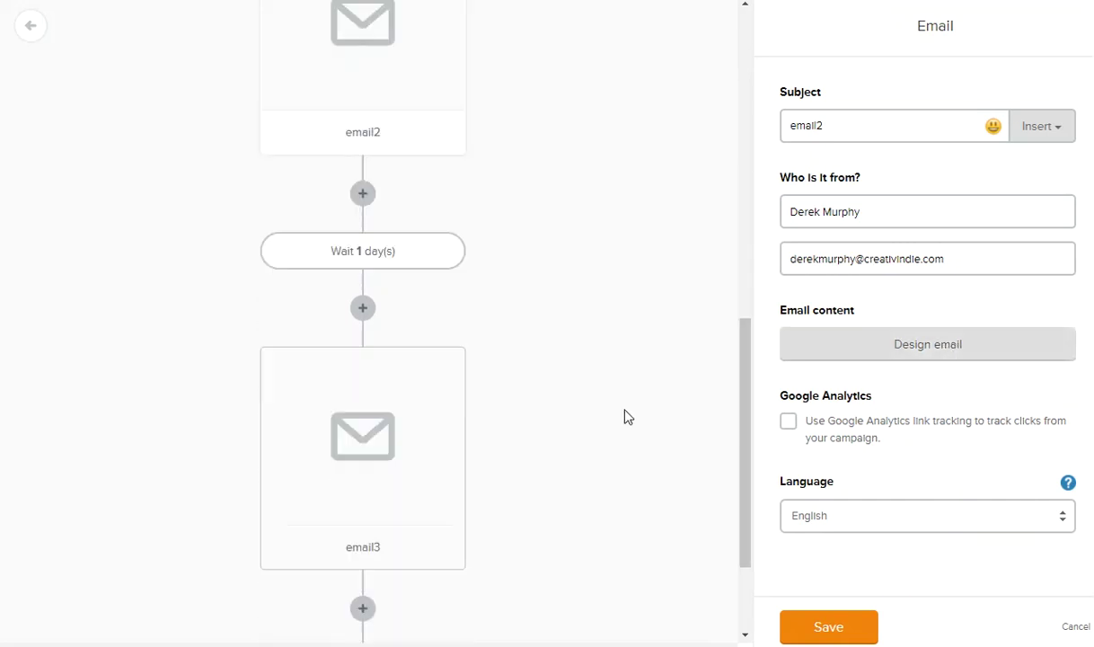
{"action": "left_click", "coordinate": [372, 449]}
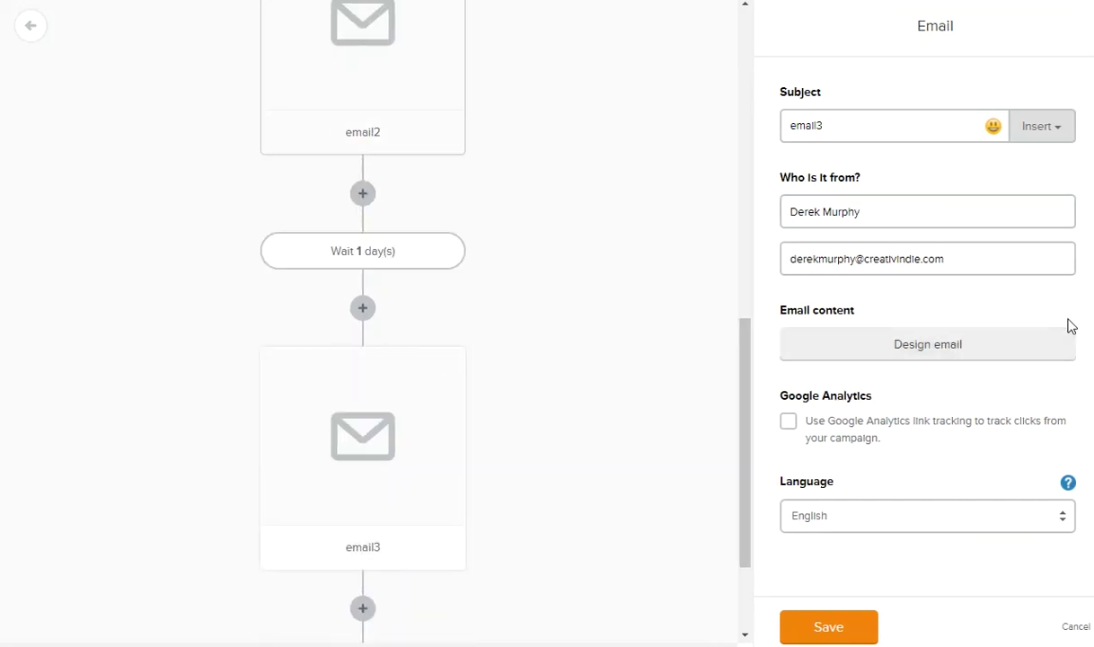
{"action": "scroll", "coordinate": [512, 384], "scroll_direction": "up", "scroll_amount": 10}
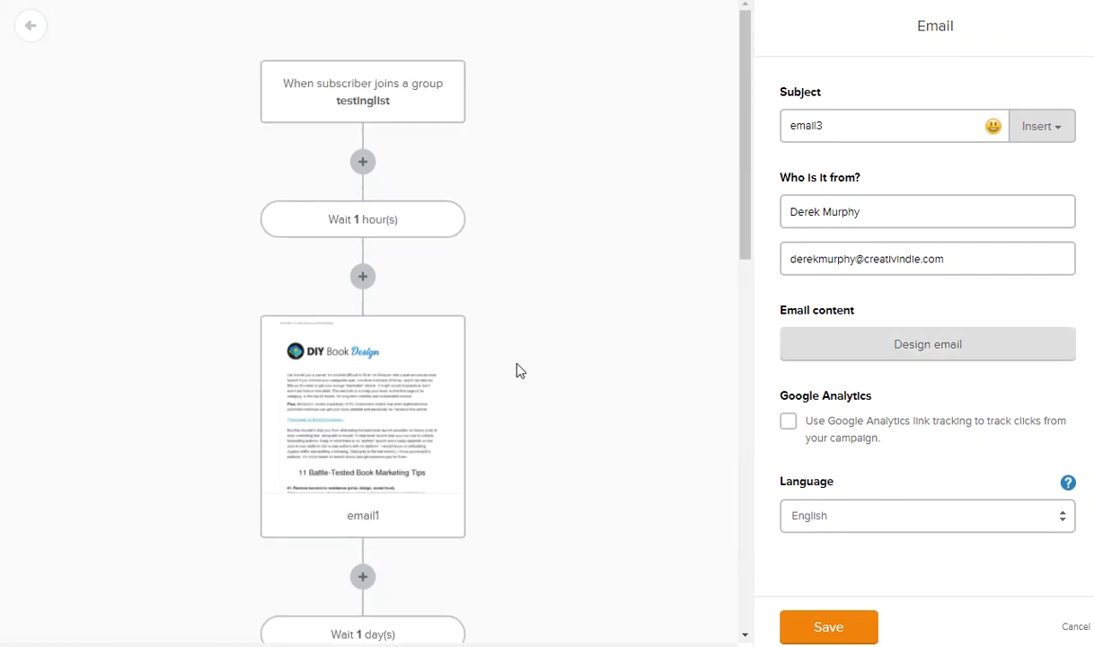
{"action": "left_click_drag", "start_coordinate": [907, 125], "coordinate": [779, 130]}
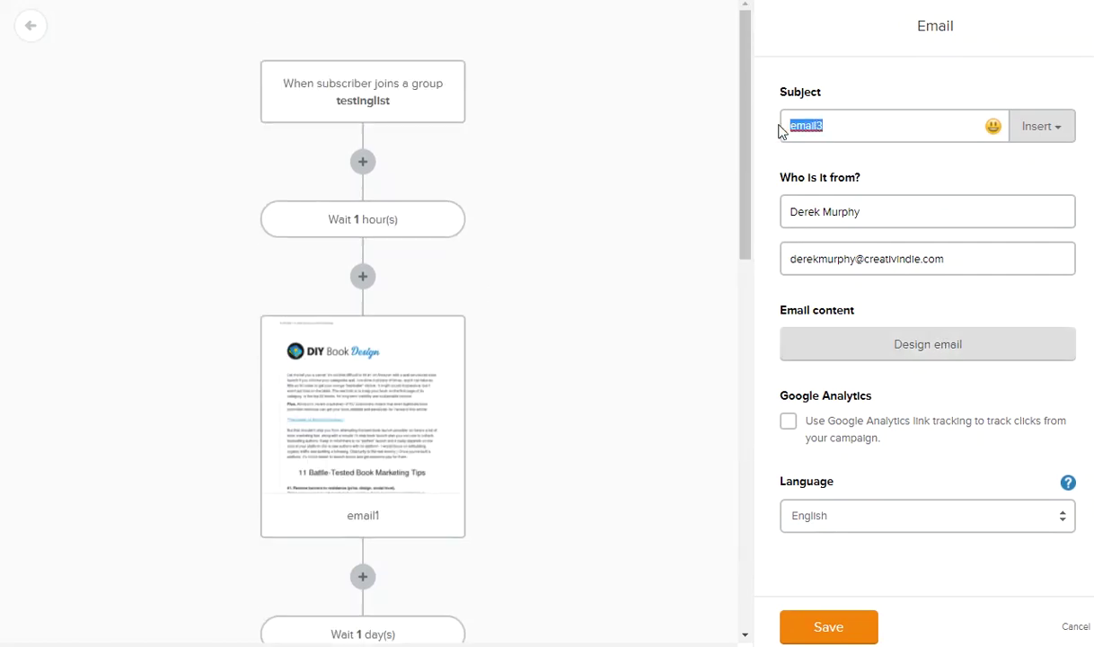
{"action": "scroll", "coordinate": [520, 249], "scroll_direction": "down", "scroll_amount": 7}
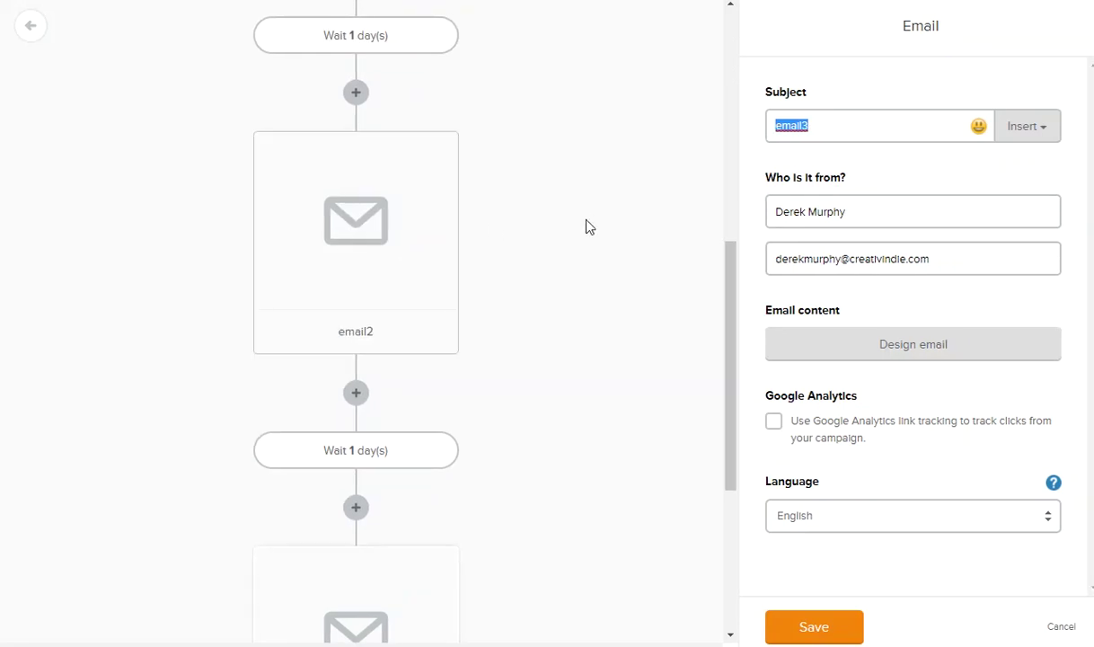
{"action": "scroll", "coordinate": [582, 275], "scroll_direction": "down", "scroll_amount": 4}
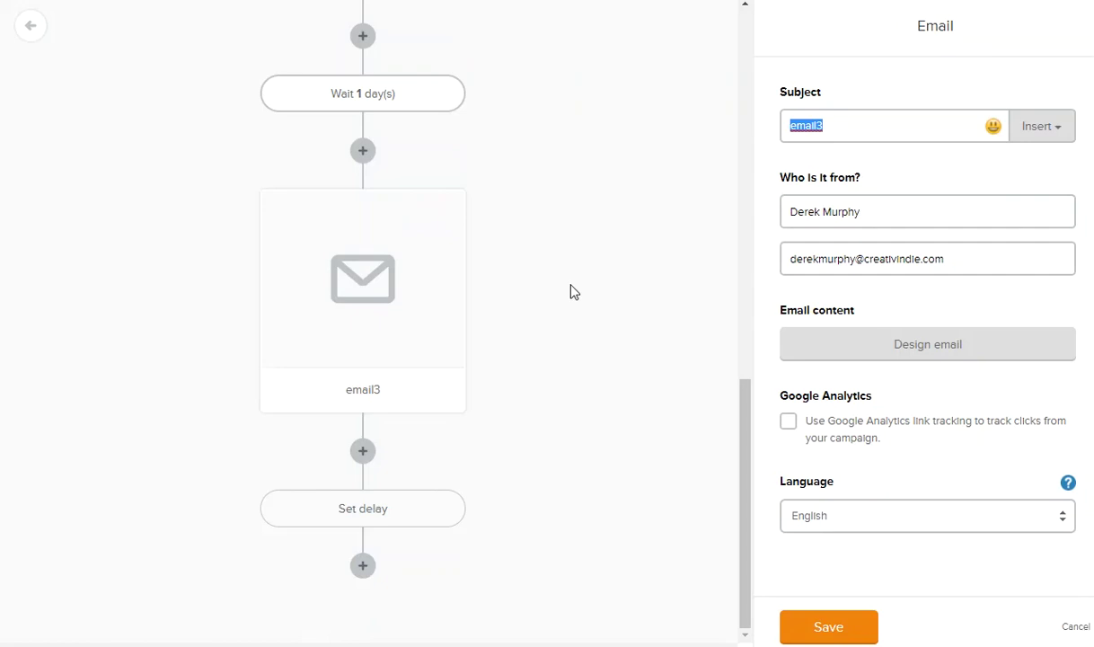
- Add a condition after the last delay, based on workflow activity
{"action": "left_click", "coordinate": [362, 565]}
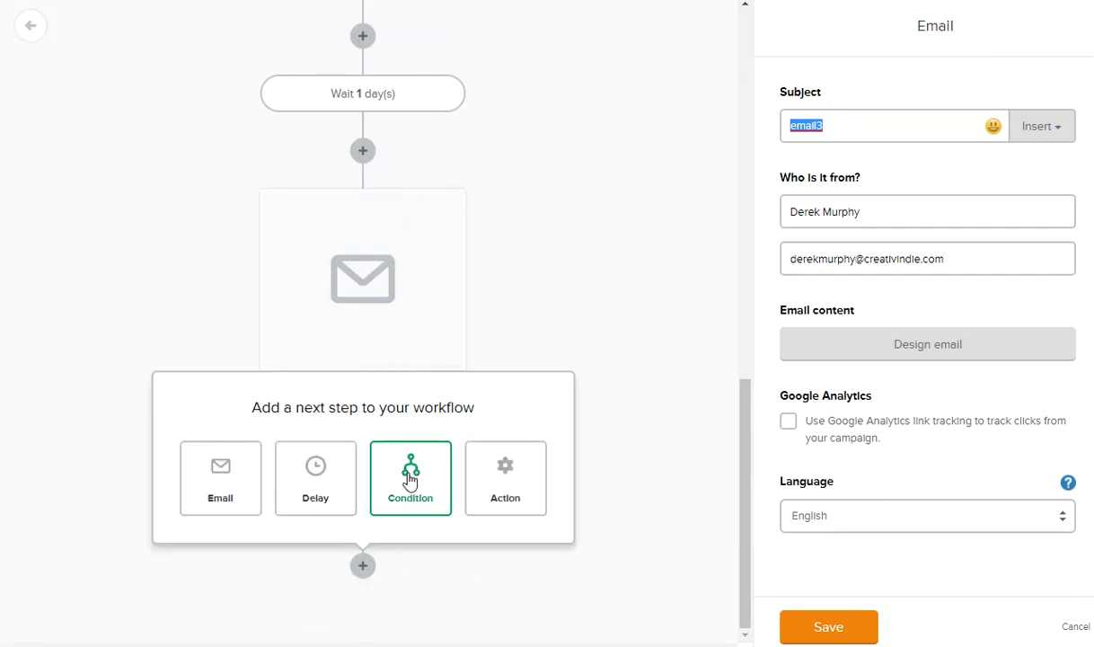
{"action": "left_click", "coordinate": [406, 476]}
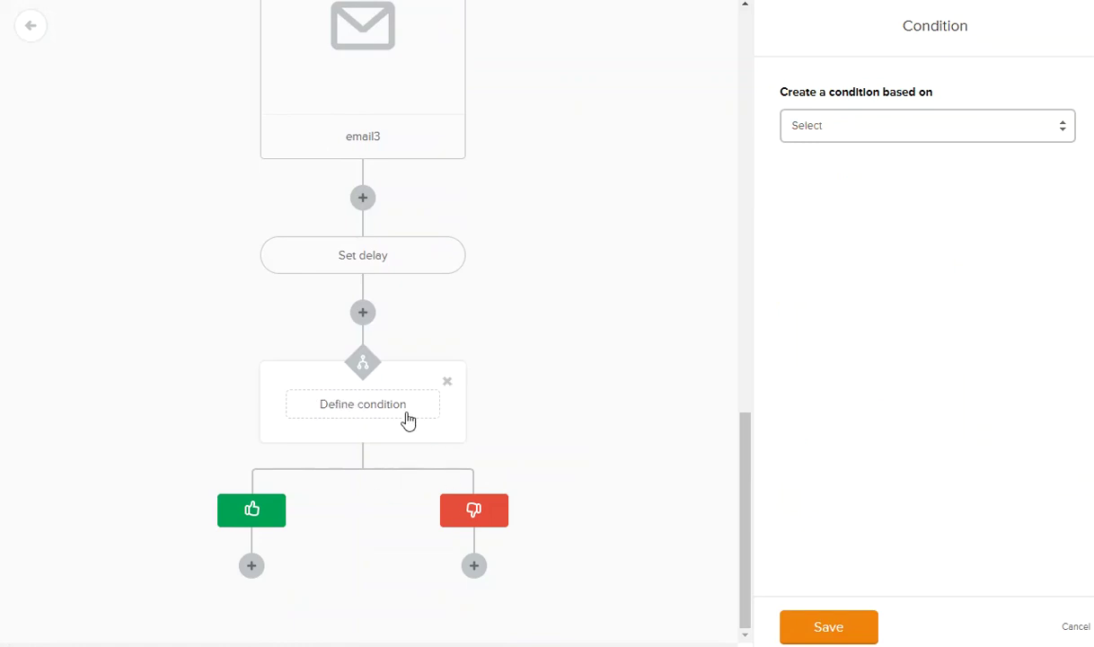
{"action": "left_click", "coordinate": [889, 128]}
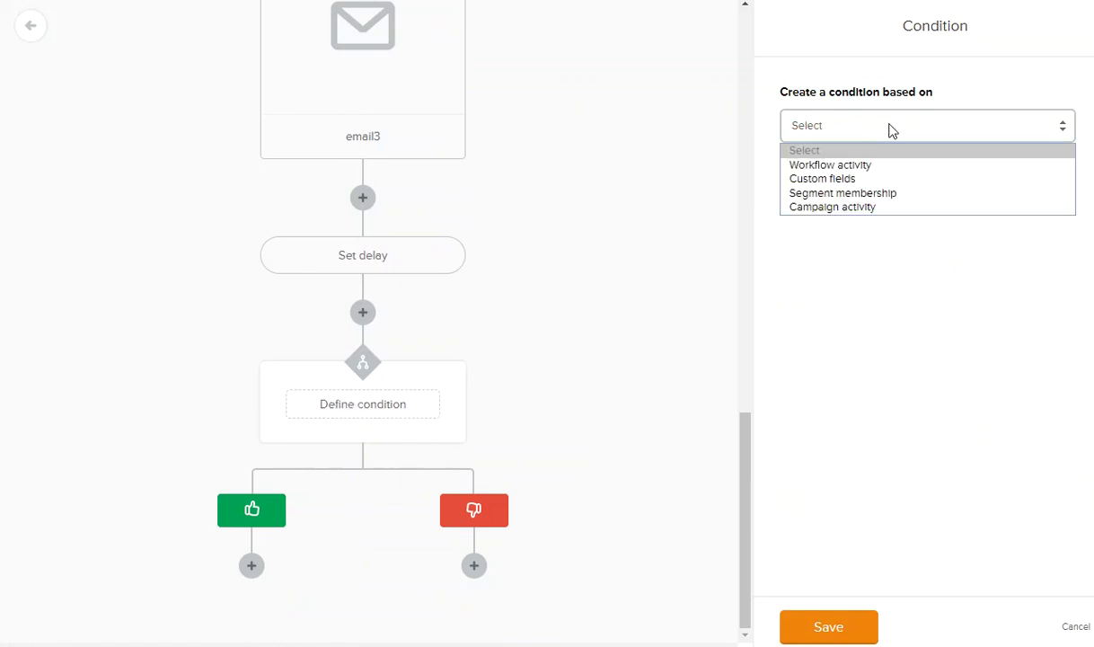
{"action": "left_click", "coordinate": [880, 168]}
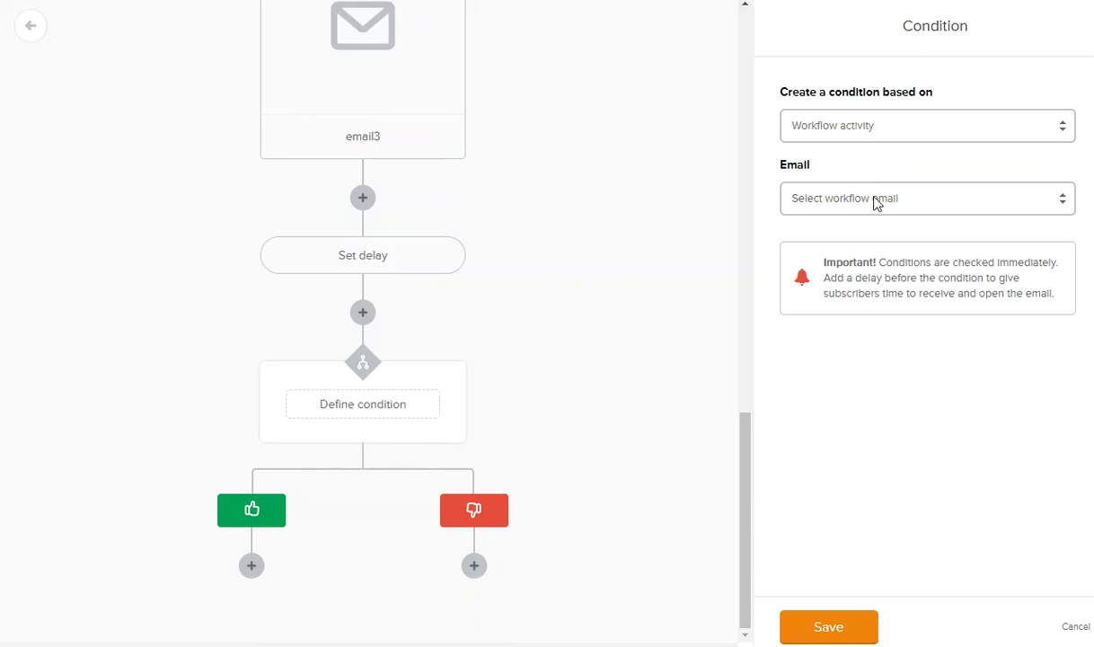
- Set the condition to email1 with "had a specific link clicked" and check the selectable links, leaving the link unselected
{"action": "left_click", "coordinate": [893, 201]}
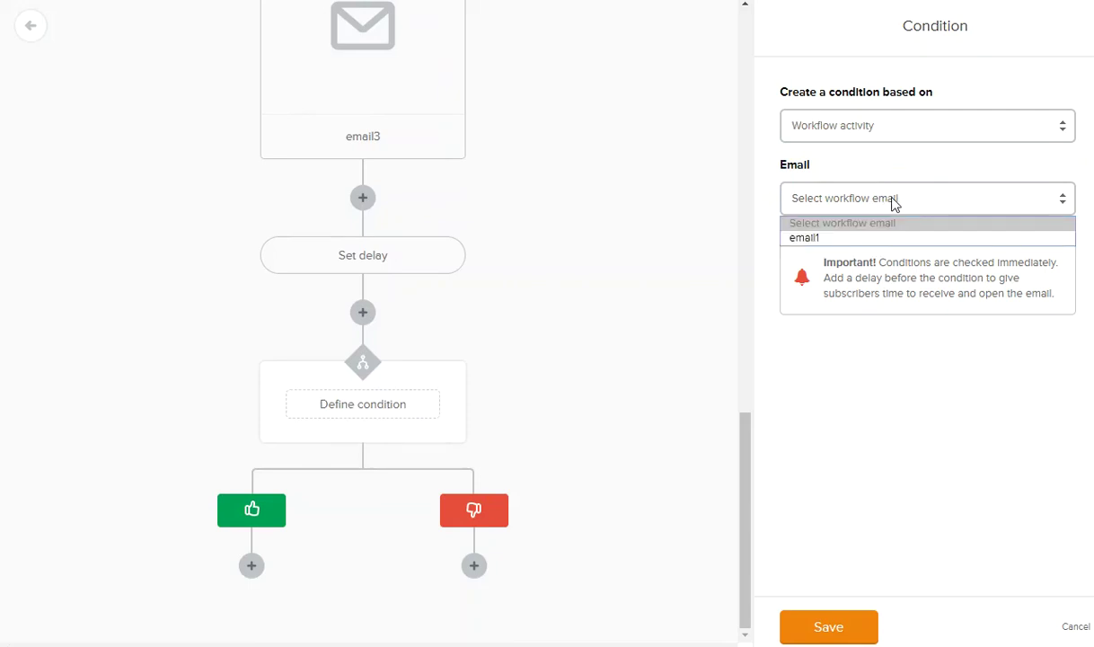
{"action": "left_click", "coordinate": [855, 238]}
{"action": "left_click", "coordinate": [852, 257]}
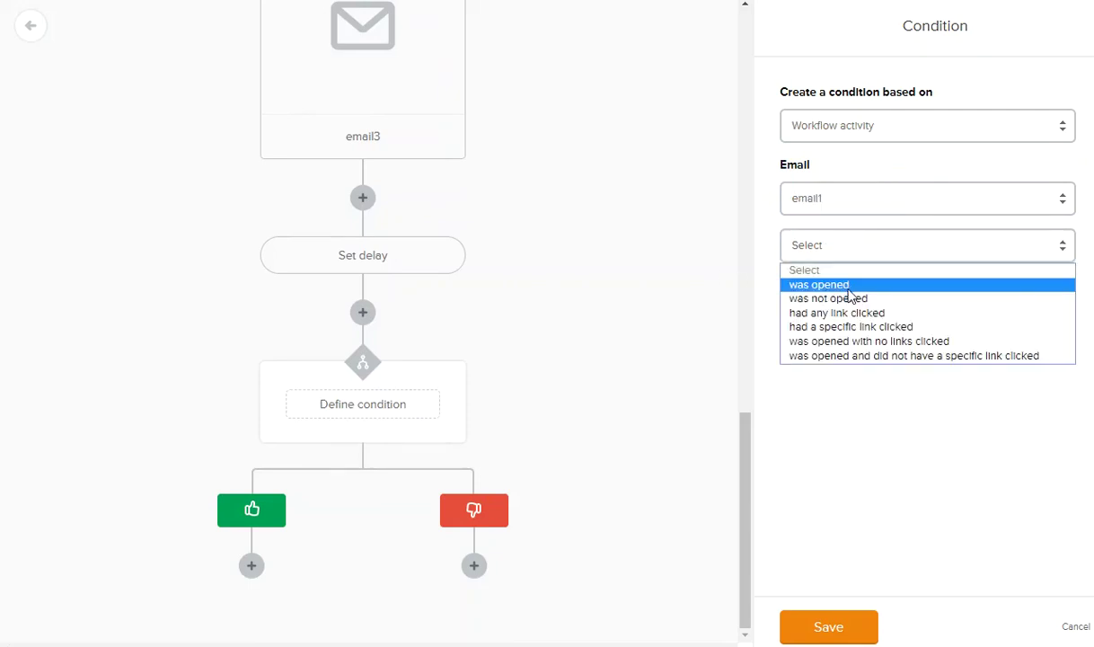
{"action": "left_click", "coordinate": [889, 327]}
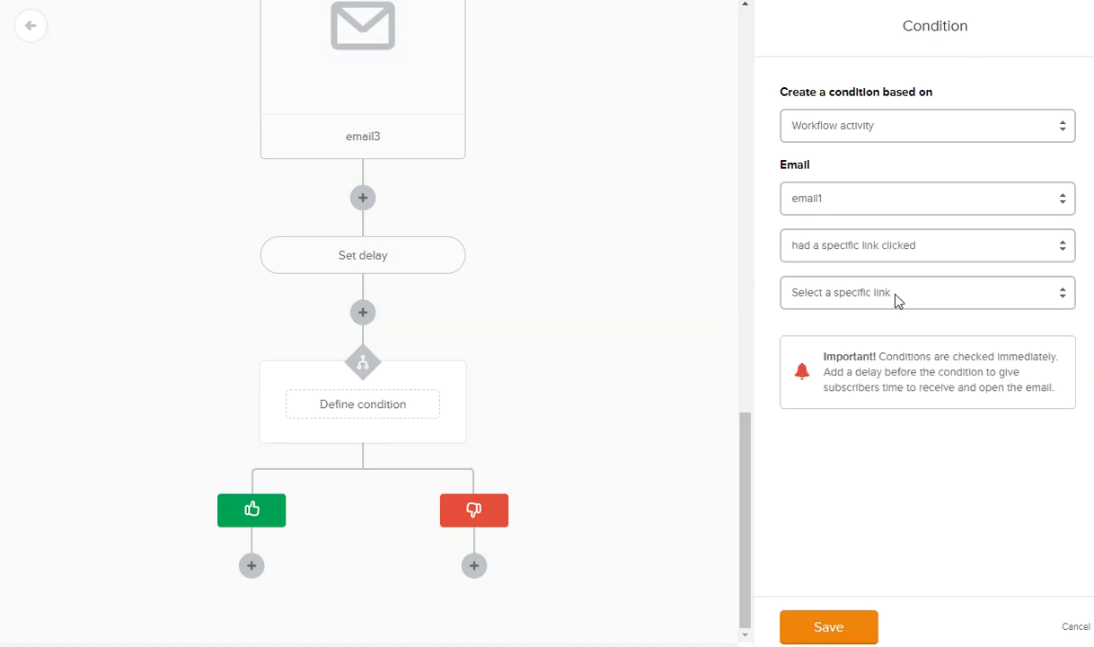
{"action": "left_click", "coordinate": [894, 302]}
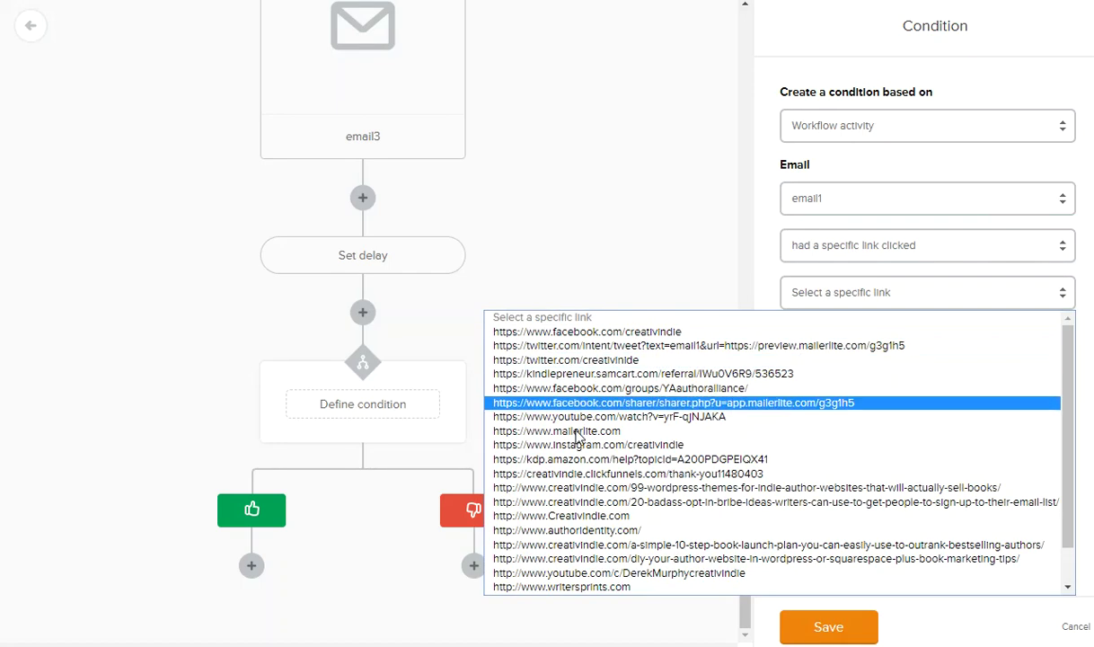
{"action": "left_click", "coordinate": [813, 251]}
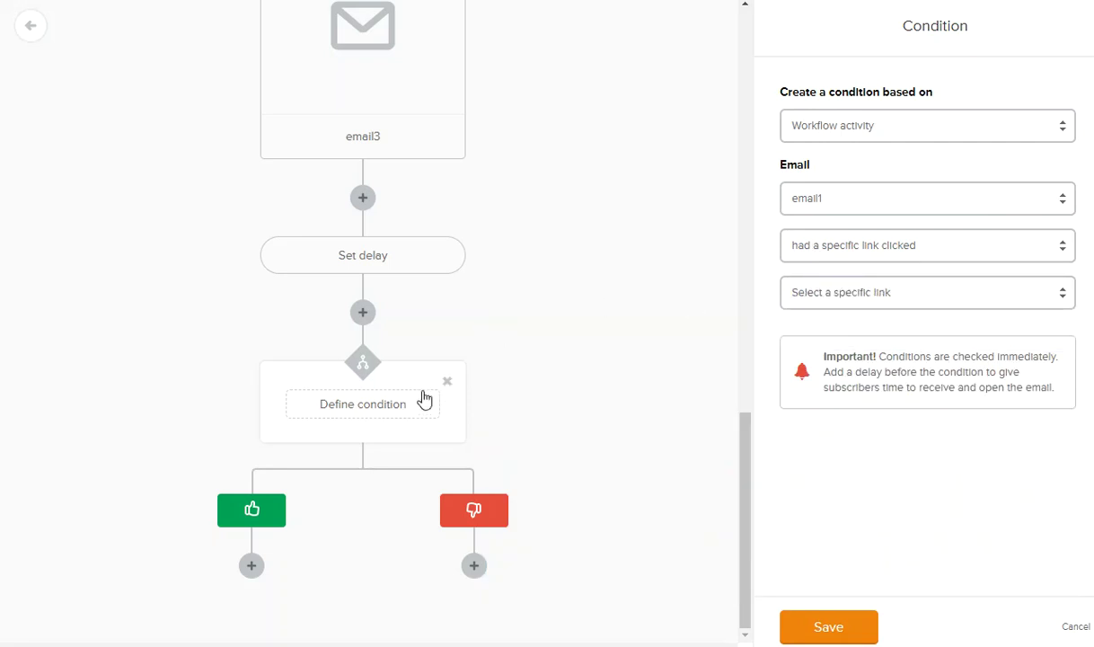
- Look over the workflow from its trigger down to the condition's yes and no branches
{"action": "scroll", "coordinate": [682, 488], "scroll_direction": "up", "scroll_amount": 10}
{"action": "scroll", "coordinate": [404, 229], "scroll_direction": "up", "scroll_amount": 3}
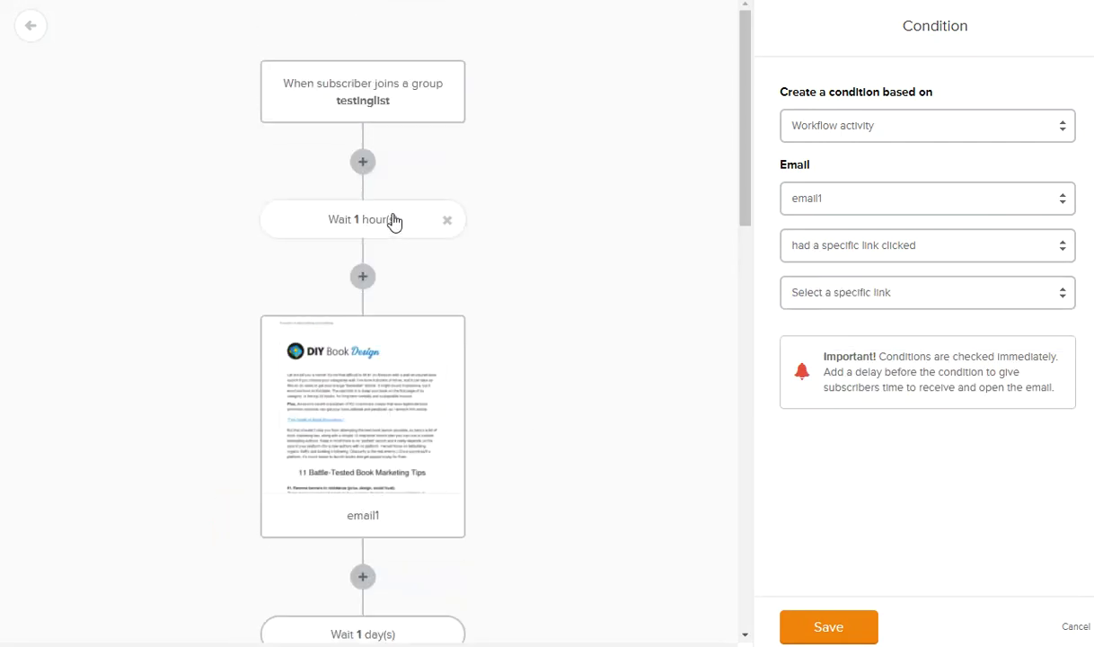
{"action": "scroll", "coordinate": [479, 385], "scroll_direction": "down", "scroll_amount": 5}
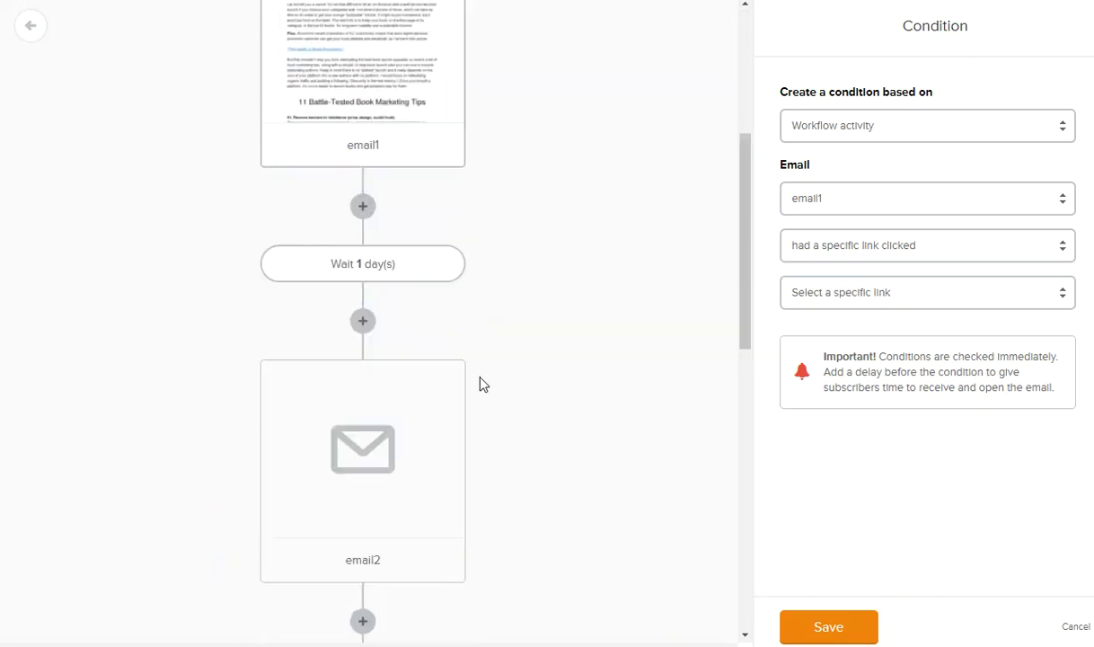
{"action": "scroll", "coordinate": [494, 328], "scroll_direction": "down", "scroll_amount": 9}
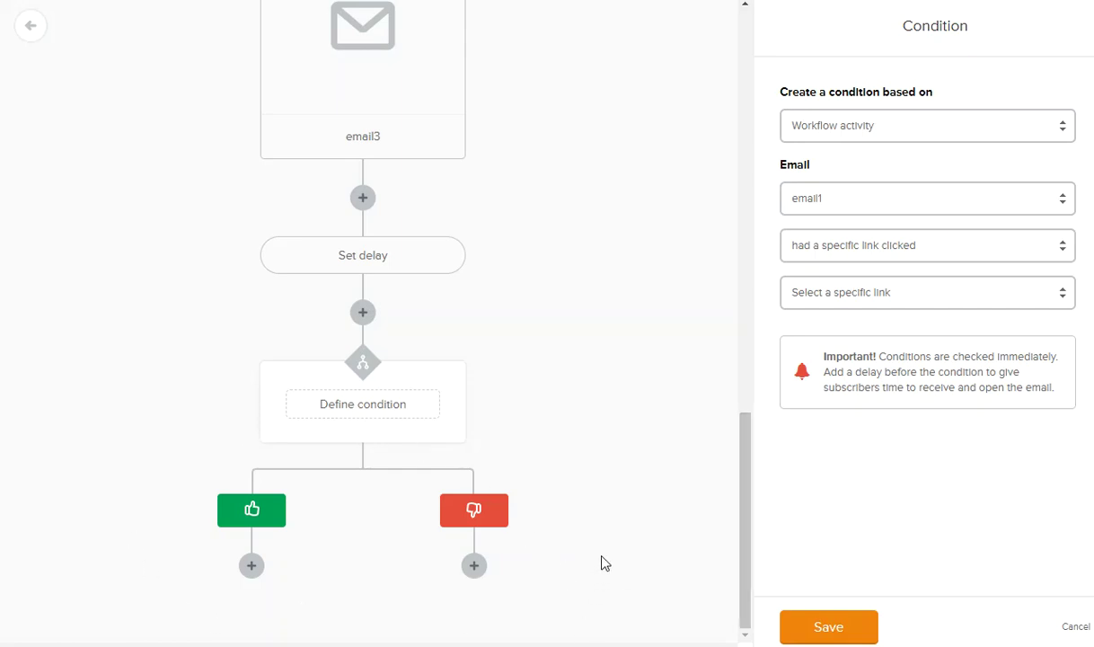
{"action": "scroll", "coordinate": [622, 547], "scroll_direction": "up", "scroll_amount": 10}
{"action": "scroll", "coordinate": [633, 519], "scroll_direction": "up", "scroll_amount": 4}
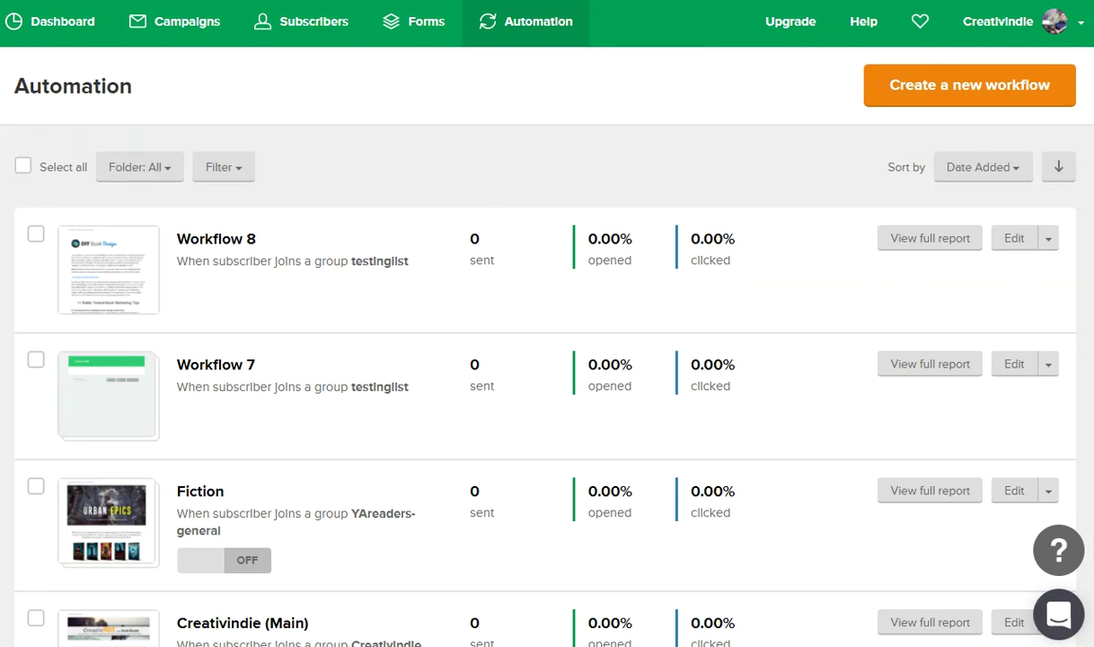
- Reopen Workflow 8 and remove the condition at the end of it
{"action": "left_click", "coordinate": [66, 35]}
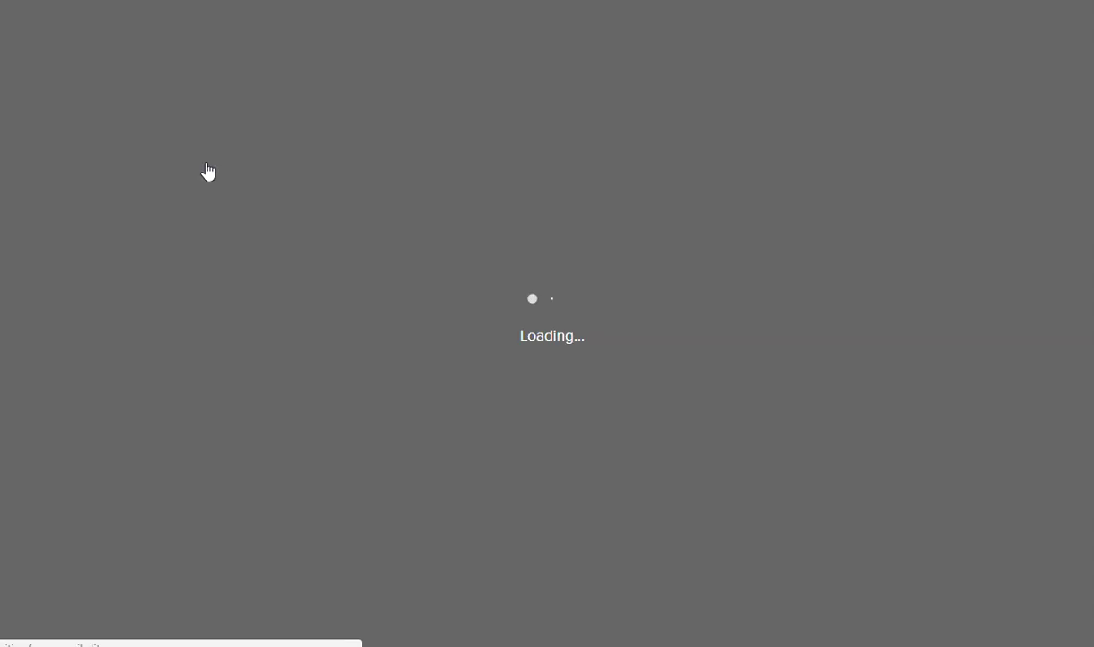
{"action": "scroll", "coordinate": [427, 360], "scroll_direction": "down", "scroll_amount": 10}
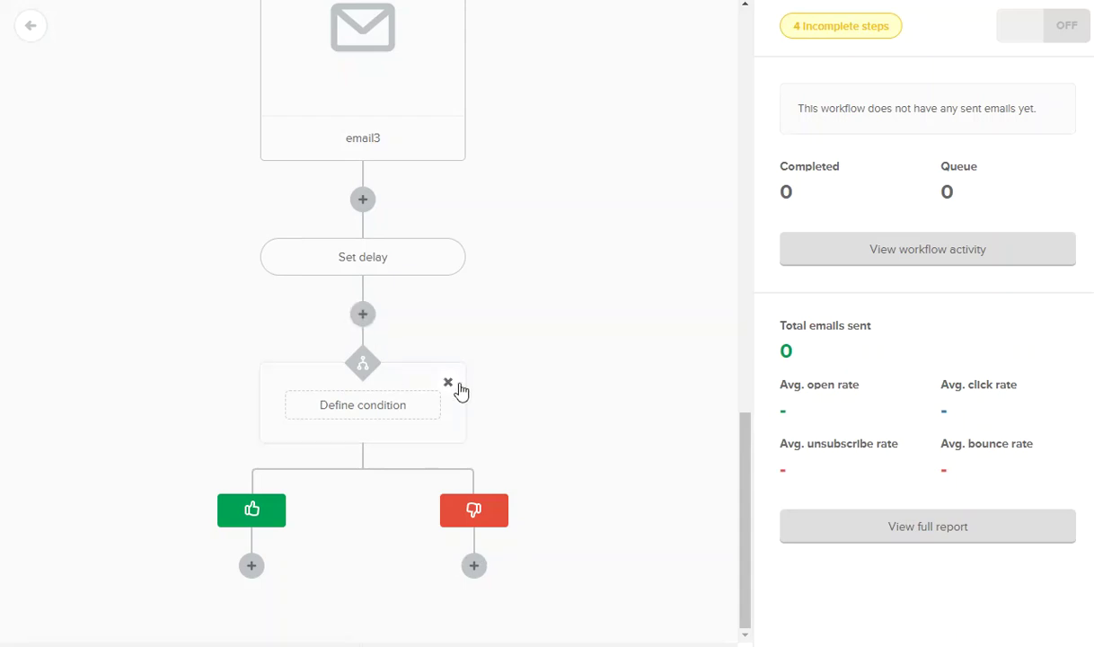
{"action": "left_click", "coordinate": [447, 381]}
- Add a "Move to a group" action after the last delay, with testinglist as the group to move from
{"action": "left_click", "coordinate": [363, 565]}
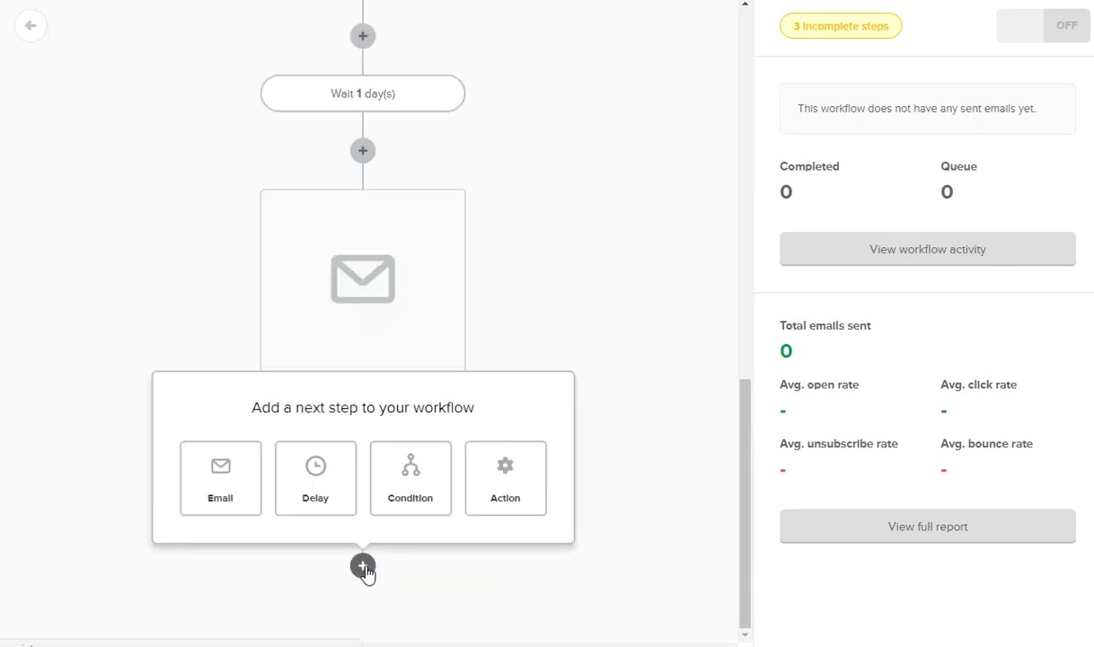
{"action": "left_click", "coordinate": [486, 495]}
{"action": "left_click", "coordinate": [866, 131]}
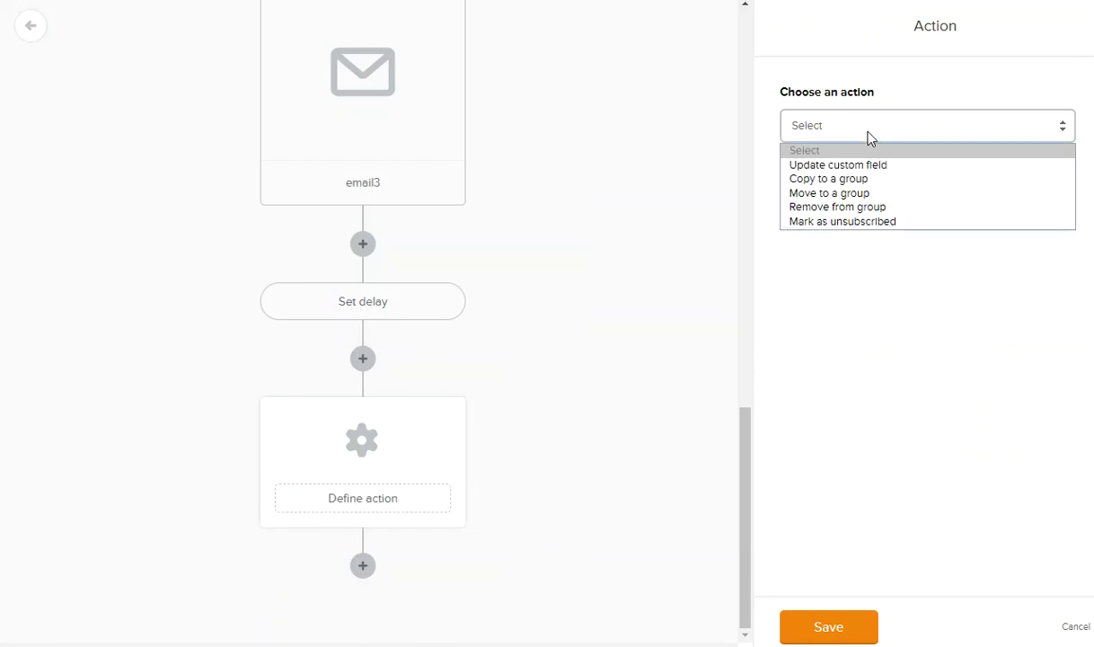
{"action": "left_click", "coordinate": [863, 192]}
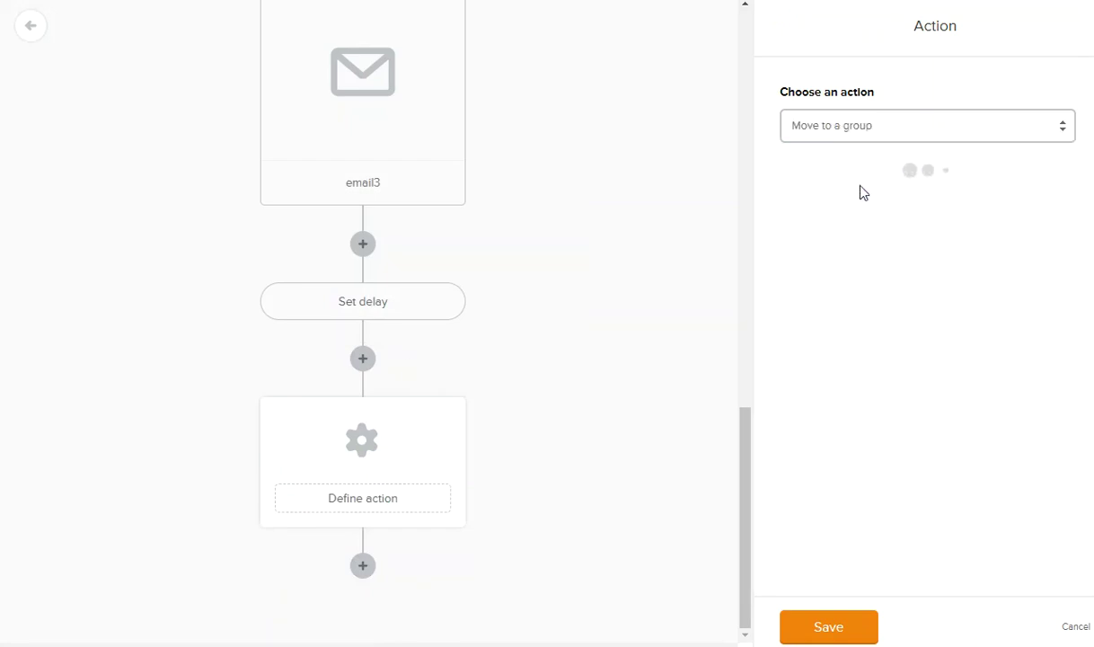
{"action": "left_click", "coordinate": [856, 201]}
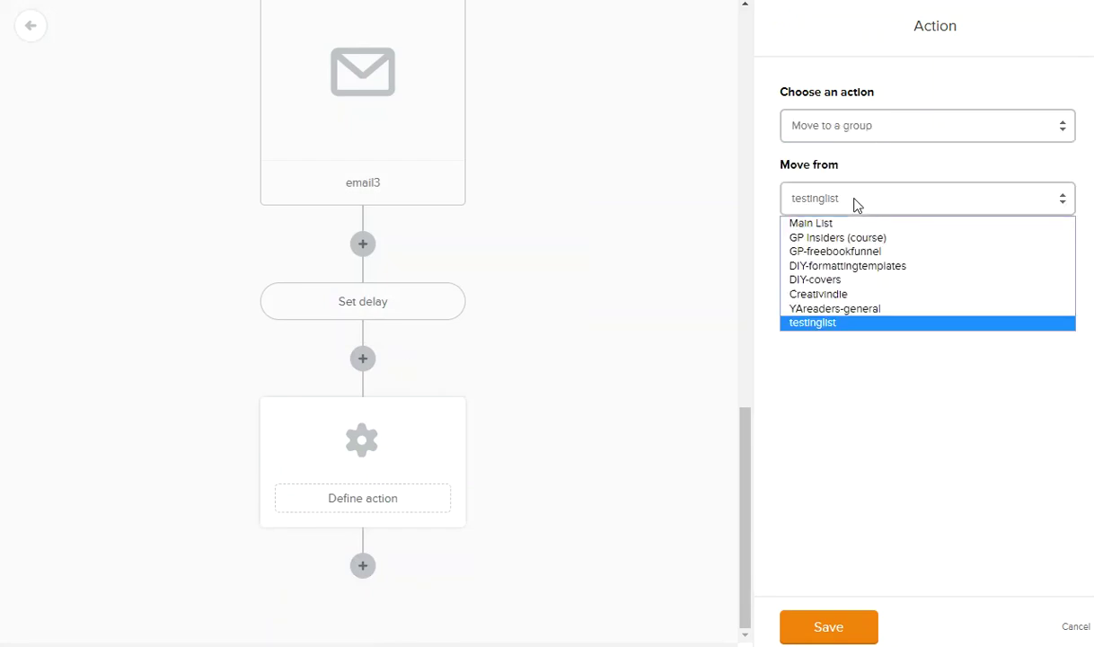
{"action": "left_click", "coordinate": [855, 203]}
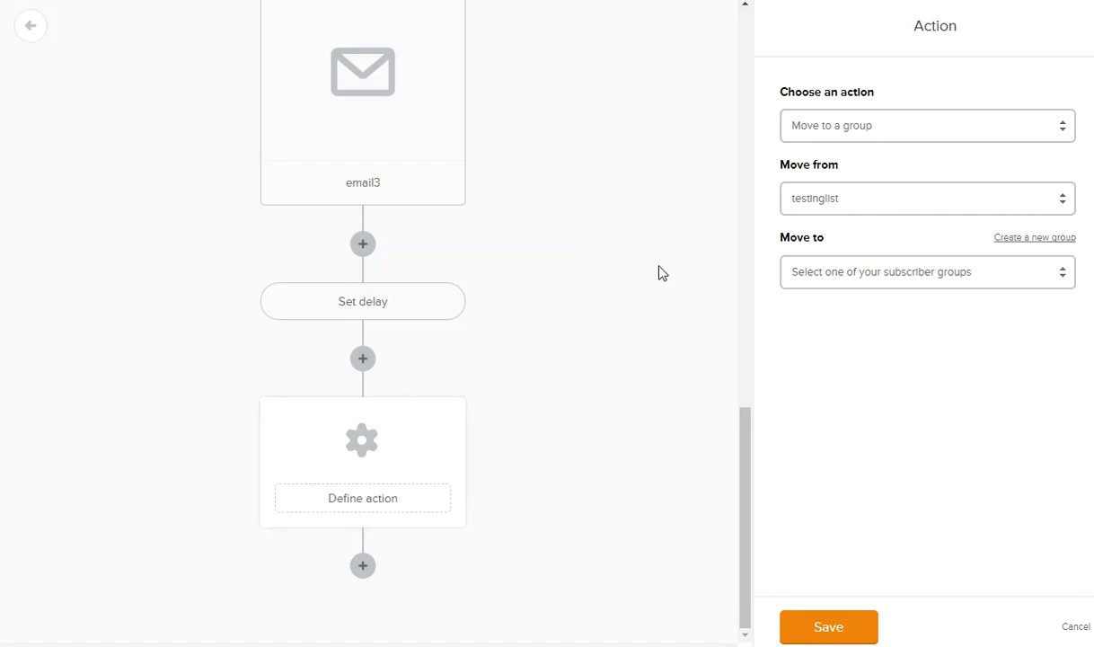
- Look over the whole email sequence and the other action types available for the final step
{"action": "scroll", "coordinate": [485, 327], "scroll_direction": "up", "scroll_amount": 10}
{"action": "scroll", "coordinate": [492, 269], "scroll_direction": "up", "scroll_amount": 2}
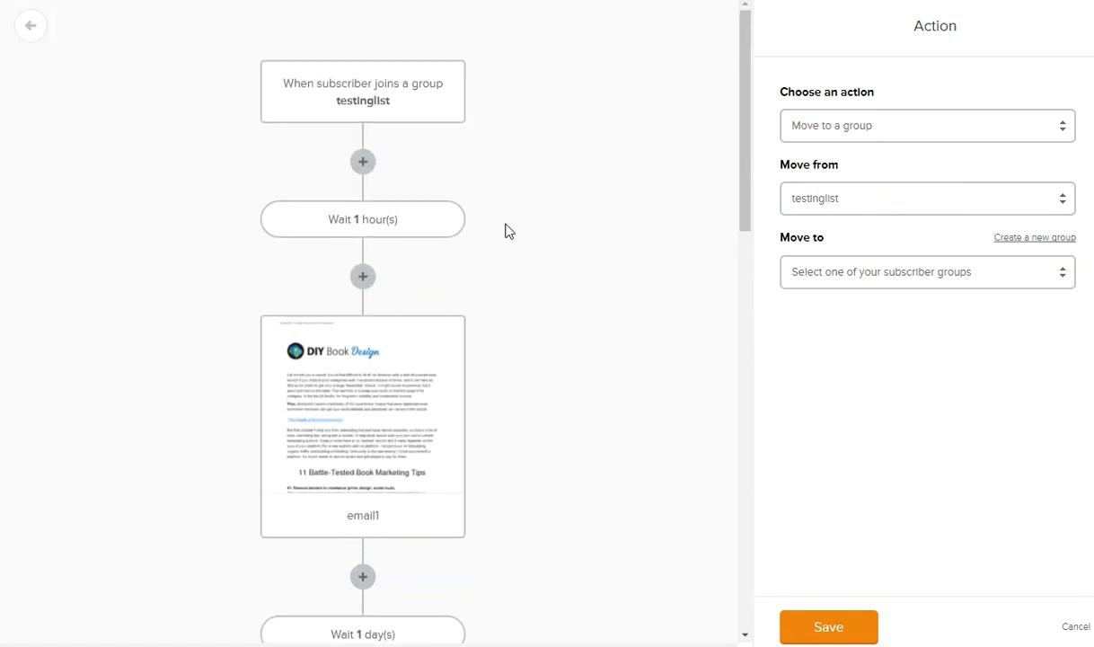
{"action": "scroll", "coordinate": [510, 283], "scroll_direction": "down", "scroll_amount": 5}
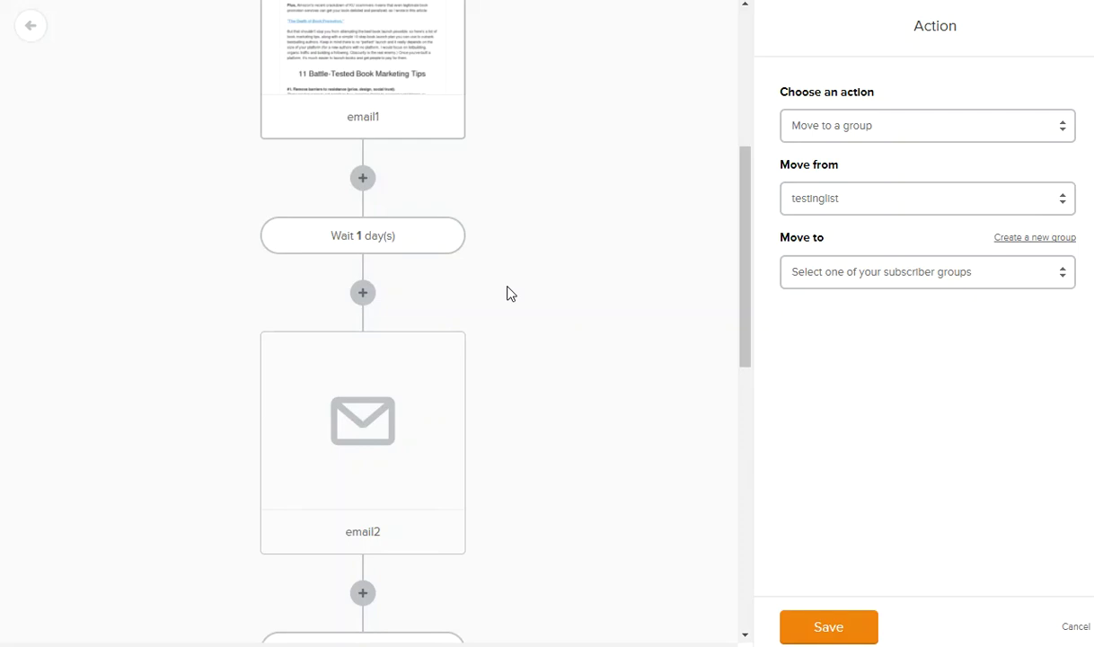
{"action": "scroll", "coordinate": [507, 293], "scroll_direction": "down", "scroll_amount": 8}
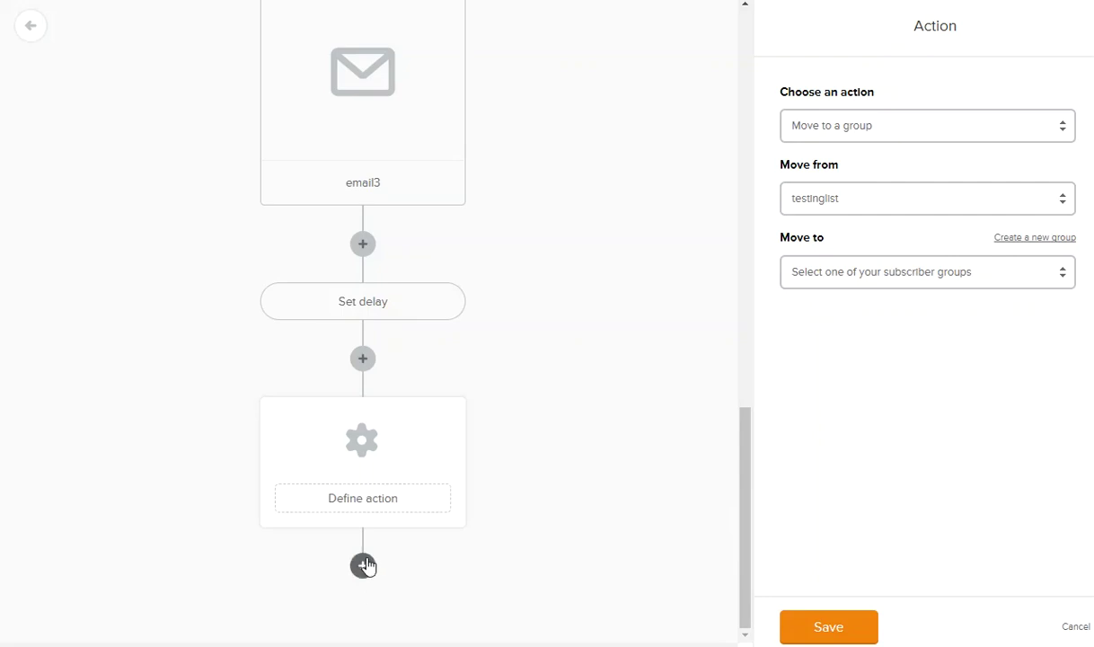
{"action": "left_click", "coordinate": [873, 130]}
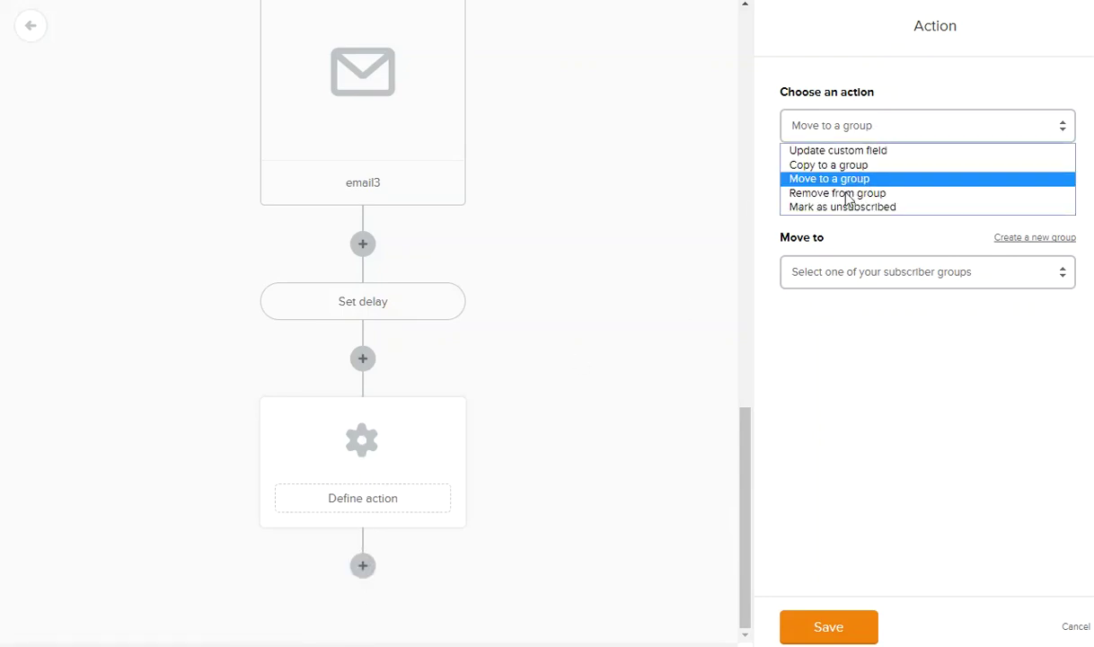
{"action": "scroll", "coordinate": [745, 259], "scroll_direction": "up", "scroll_amount": 4}
{"action": "scroll", "coordinate": [744, 259], "scroll_direction": "up", "scroll_amount": 2}
{"action": "left_click_drag", "start_coordinate": [750, 418], "coordinate": [750, 610]}
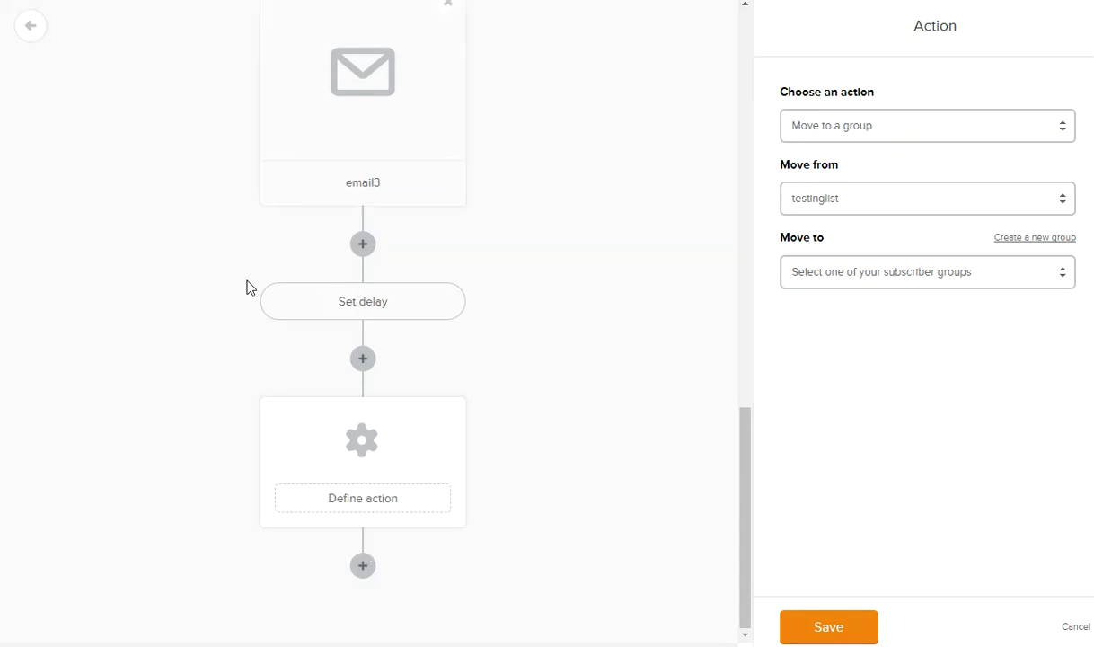
{"action": "scroll", "coordinate": [629, 490], "scroll_direction": "up", "scroll_amount": 10}
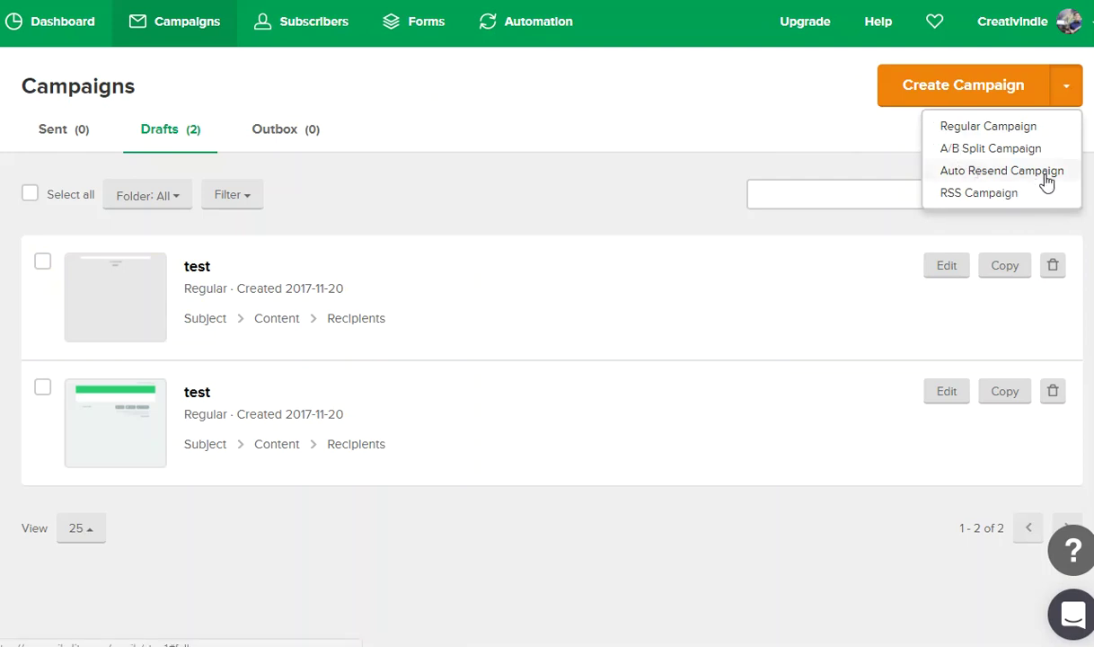
- Review the Auto Resend and A/B Split campaign types and the options each offers
{"action": "left_click", "coordinate": [591, 201]}
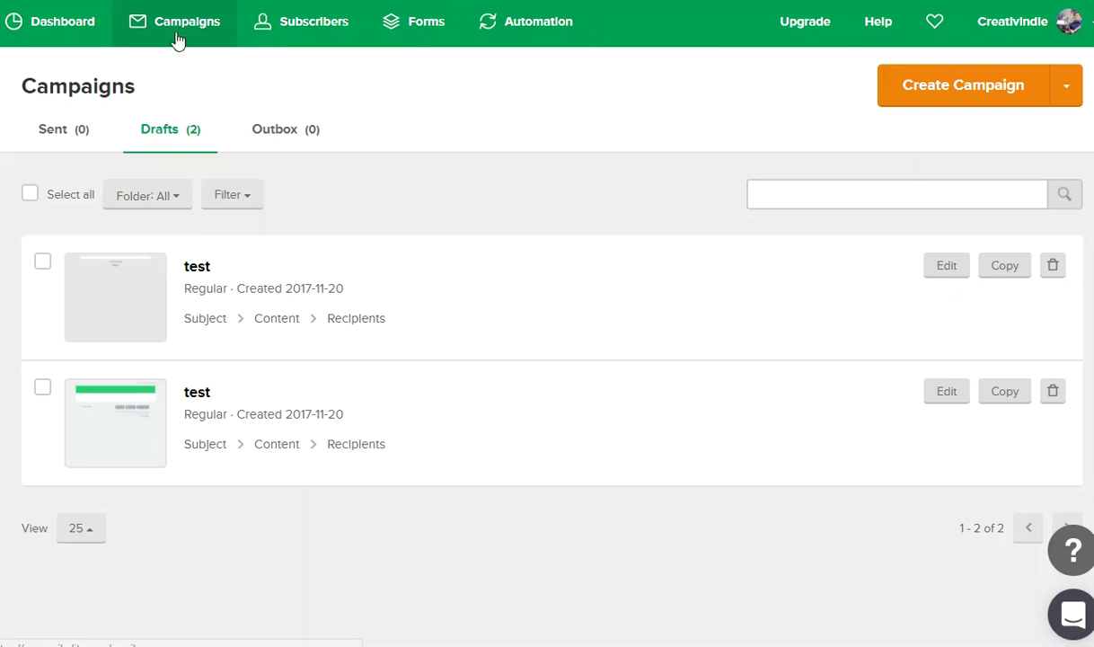
{"action": "left_click", "coordinate": [1076, 94]}
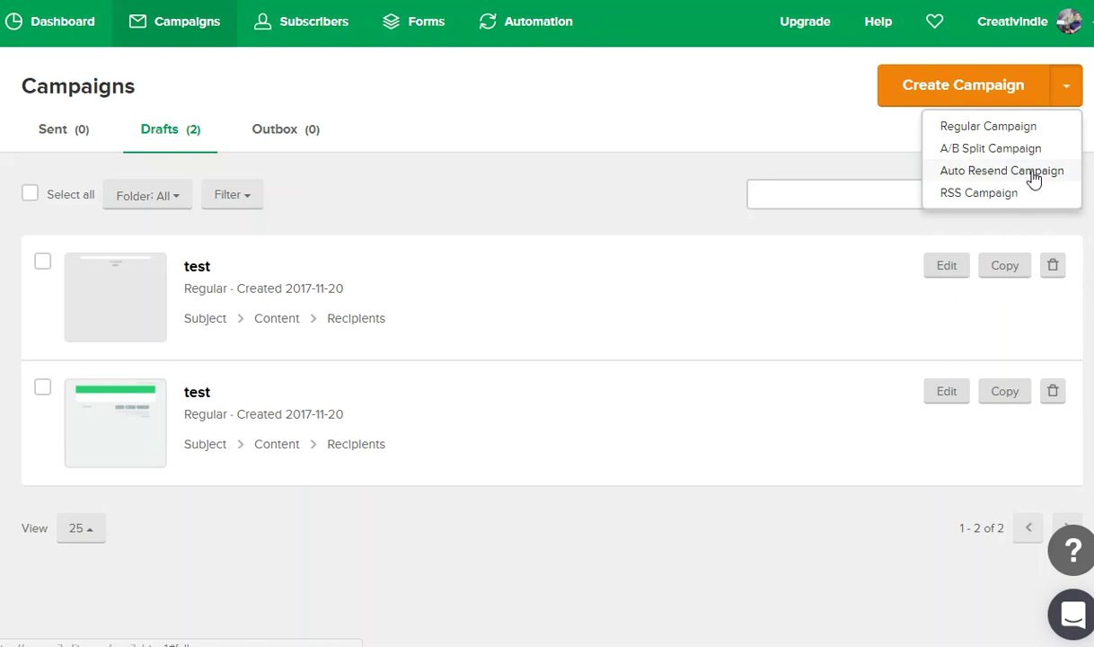
{"action": "left_click", "coordinate": [985, 171]}
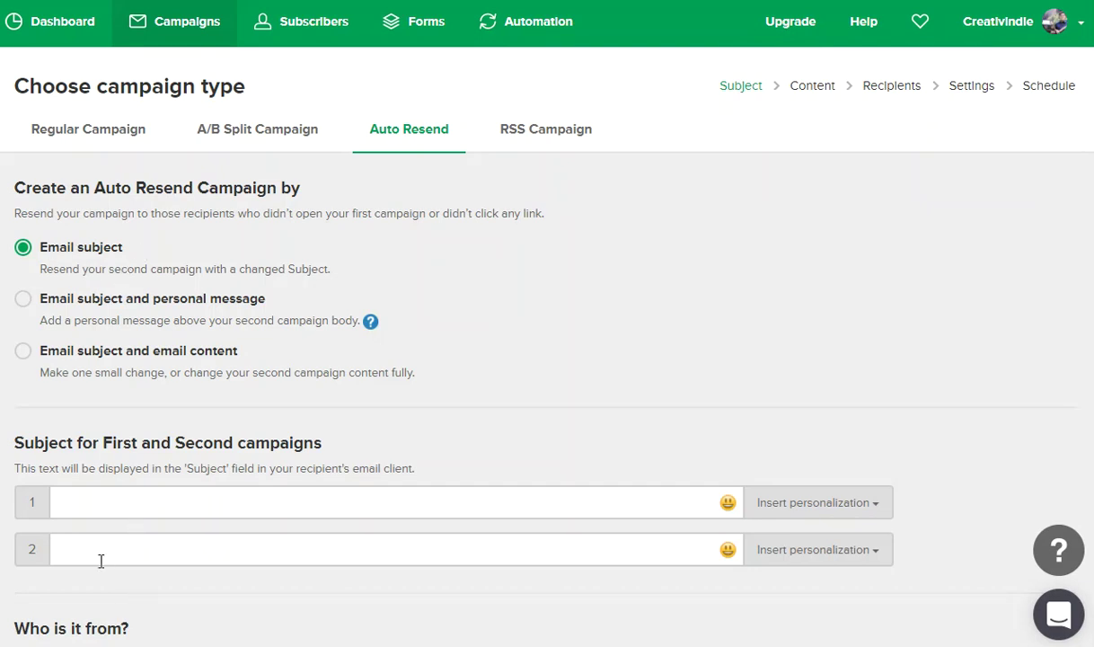
{"action": "left_click", "coordinate": [287, 144]}
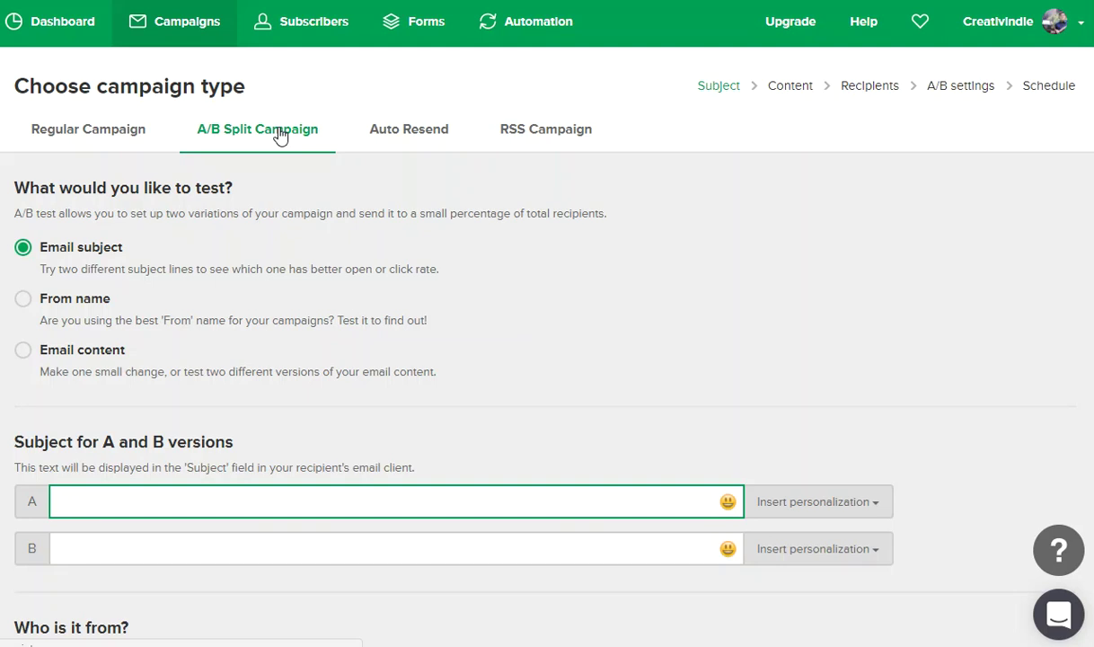
{"action": "left_click", "coordinate": [406, 143]}
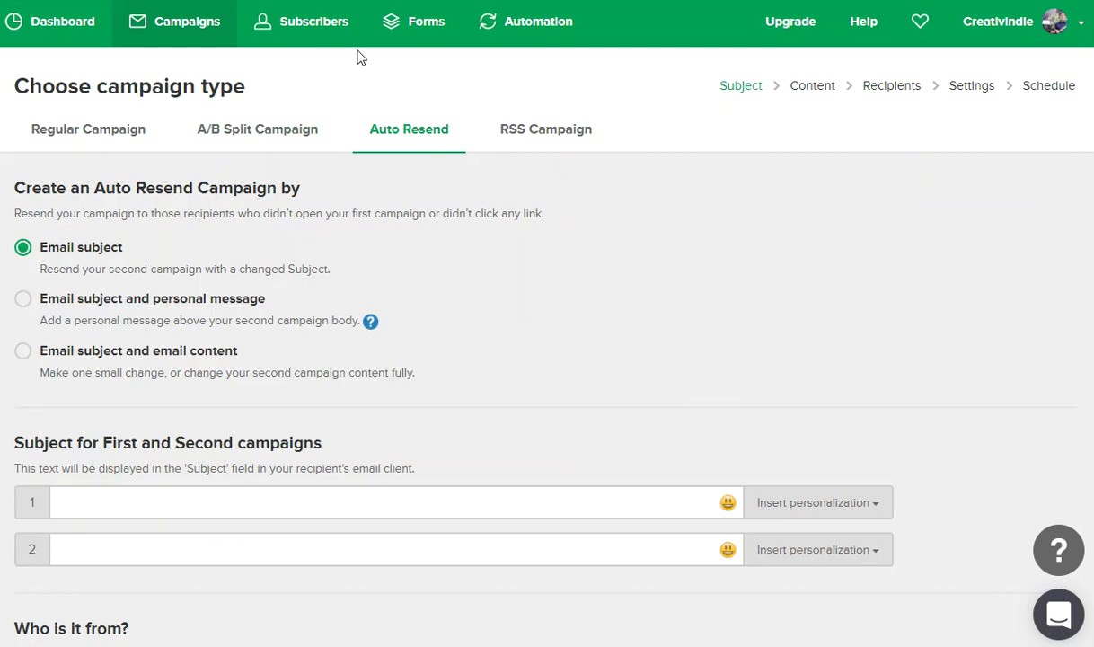
- Create a new landing page named "testing" and continue to its subscriber groups
{"action": "left_click", "coordinate": [404, 31]}
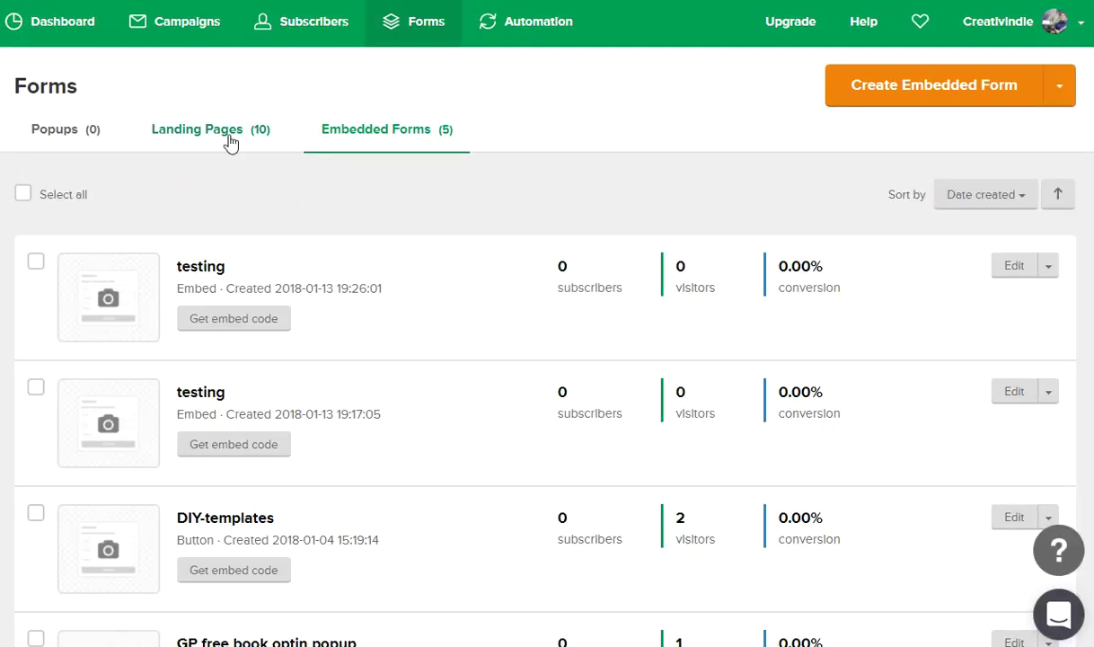
{"action": "left_click", "coordinate": [228, 141]}
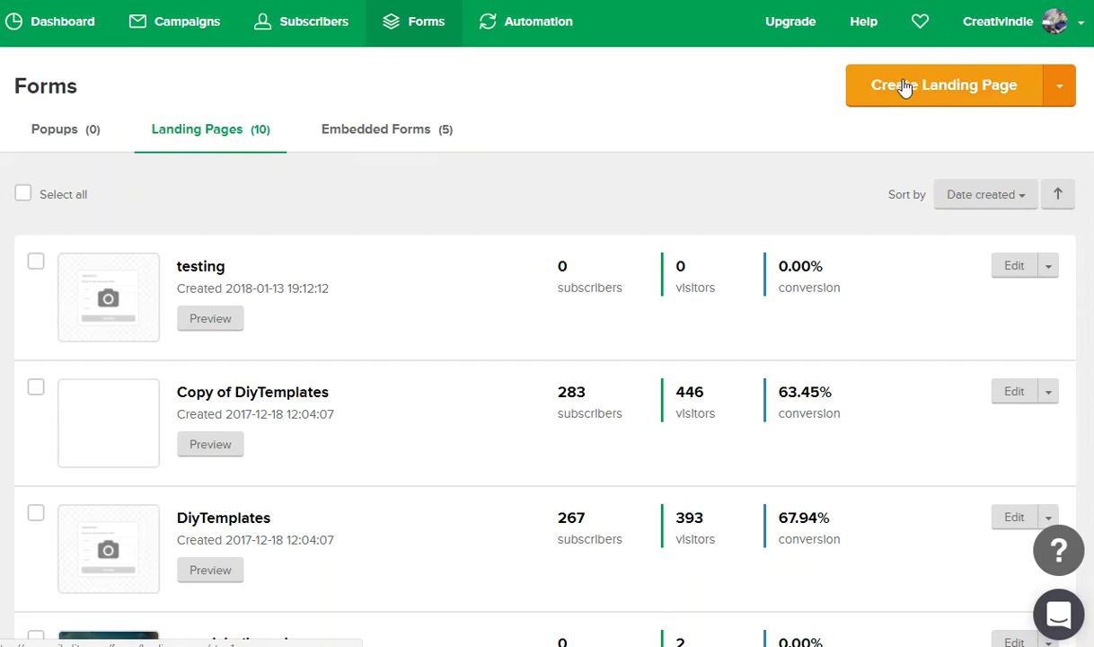
{"action": "left_click", "coordinate": [903, 85]}
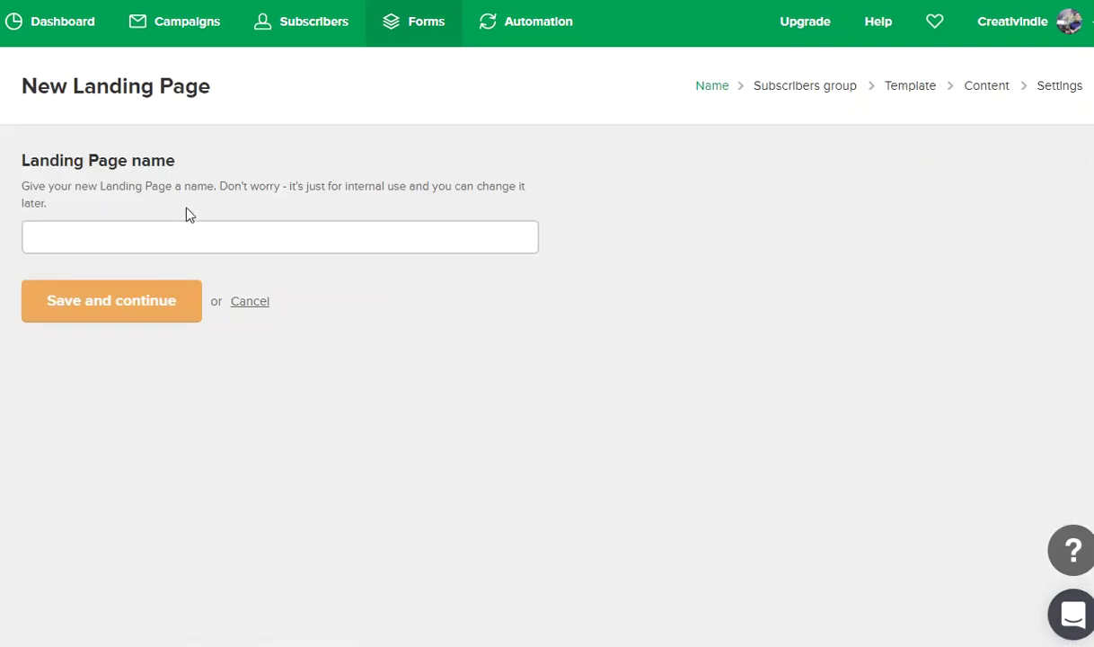
{"action": "left_click", "coordinate": [145, 233]}
{"action": "type", "text": "testing"}
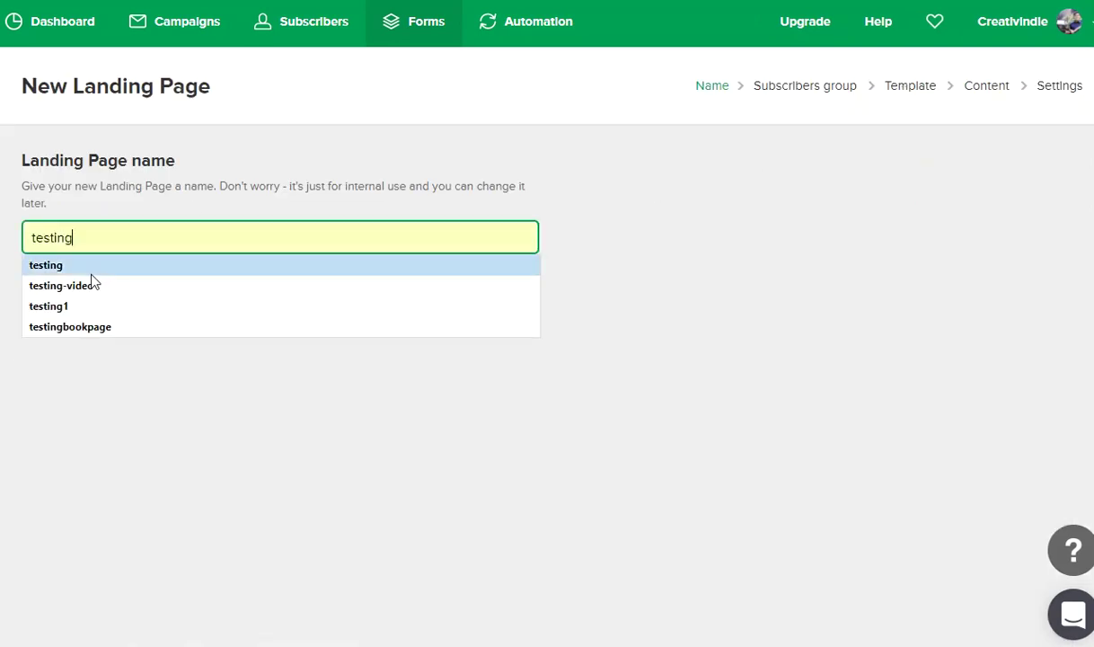
{"action": "left_click", "coordinate": [86, 263]}
{"action": "left_click", "coordinate": [110, 299]}
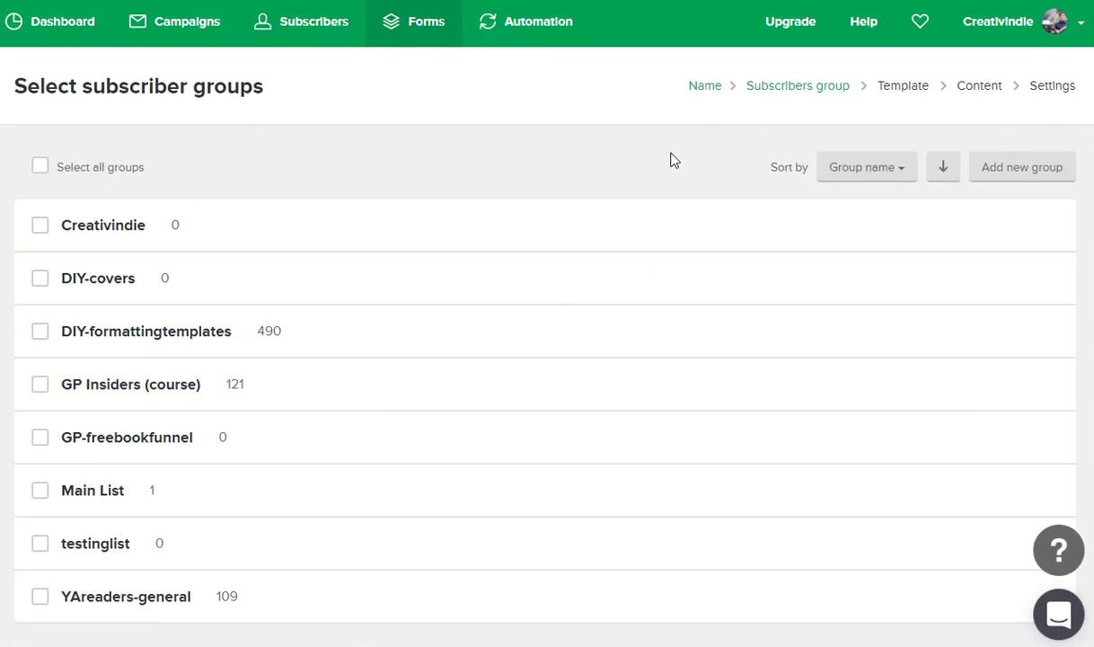
- Assign the landing page to the testinglist subscriber group and continue to the templates
{"action": "scroll", "coordinate": [94, 373], "scroll_direction": "down", "scroll_amount": 3}
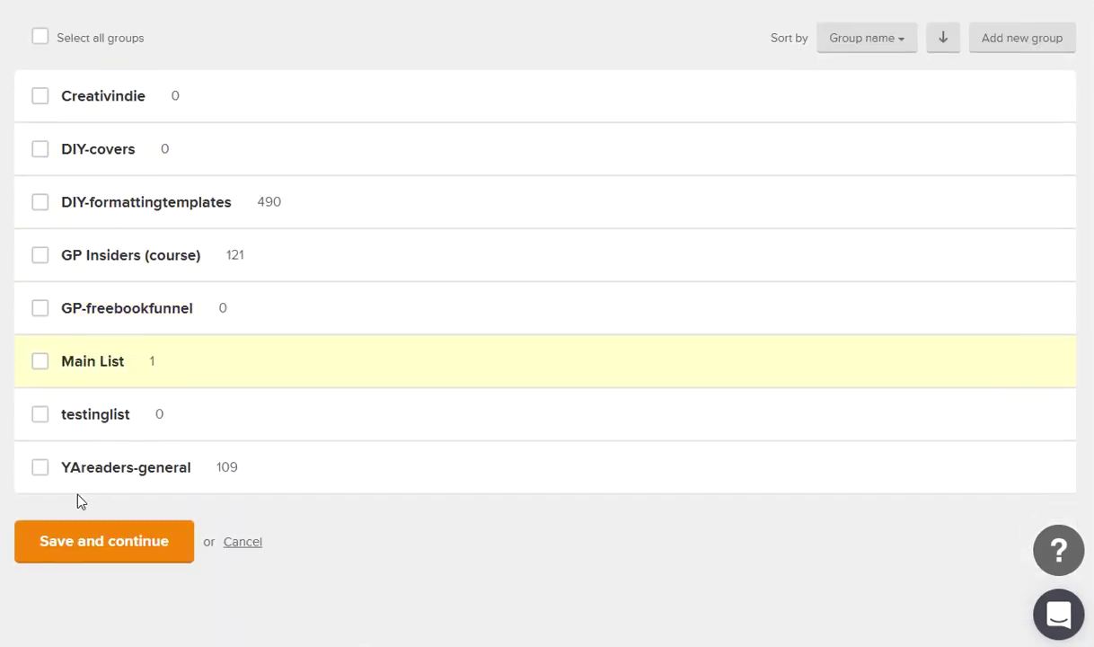
{"action": "left_click", "coordinate": [40, 417]}
{"action": "left_click", "coordinate": [103, 561]}
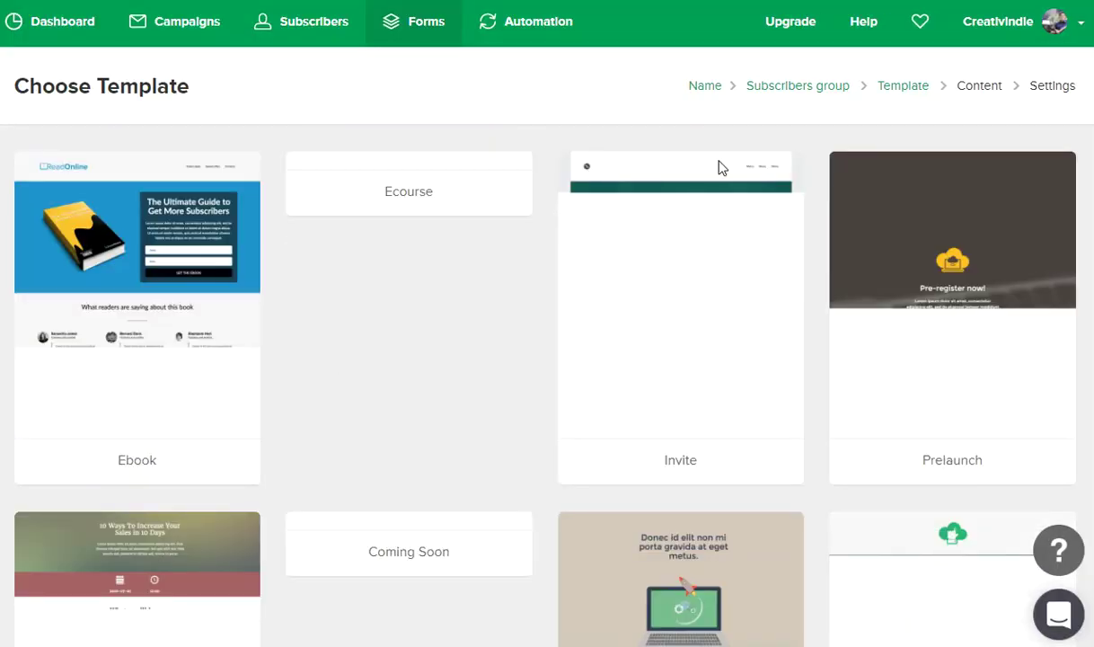
- Browse the landing page templates and select the Ebook template
{"action": "mouse_move", "coordinate": [1063, 327]}
{"action": "scroll", "coordinate": [1090, 353], "scroll_direction": "down", "scroll_amount": 7}
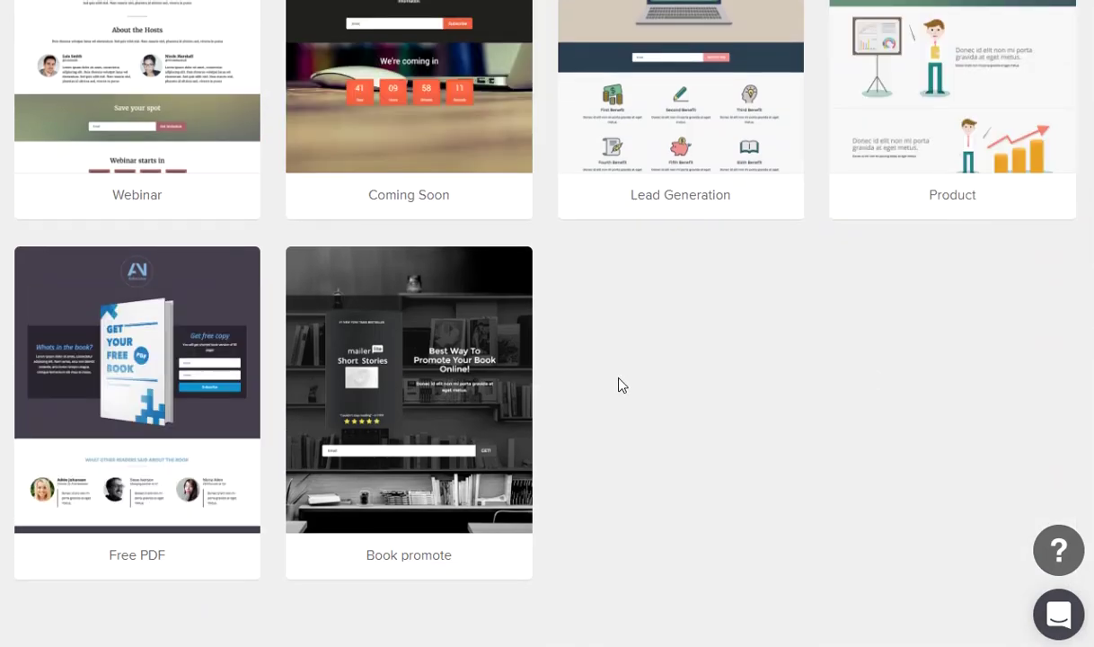
{"action": "scroll", "coordinate": [619, 384], "scroll_direction": "up", "scroll_amount": 4}
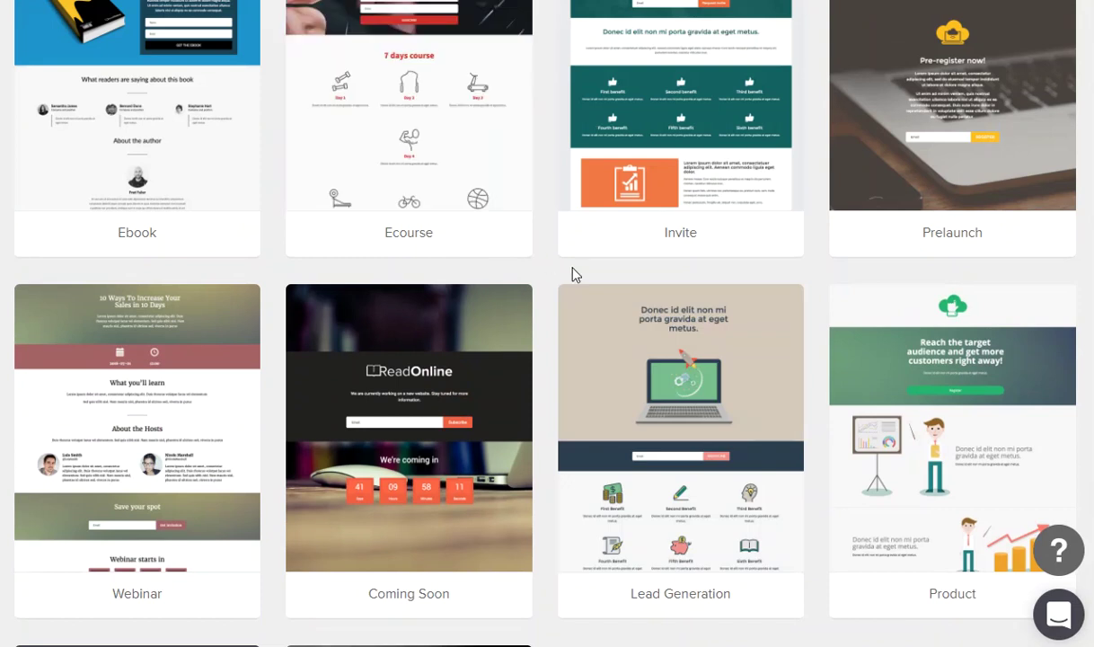
{"action": "scroll", "coordinate": [573, 274], "scroll_direction": "up", "scroll_amount": 3}
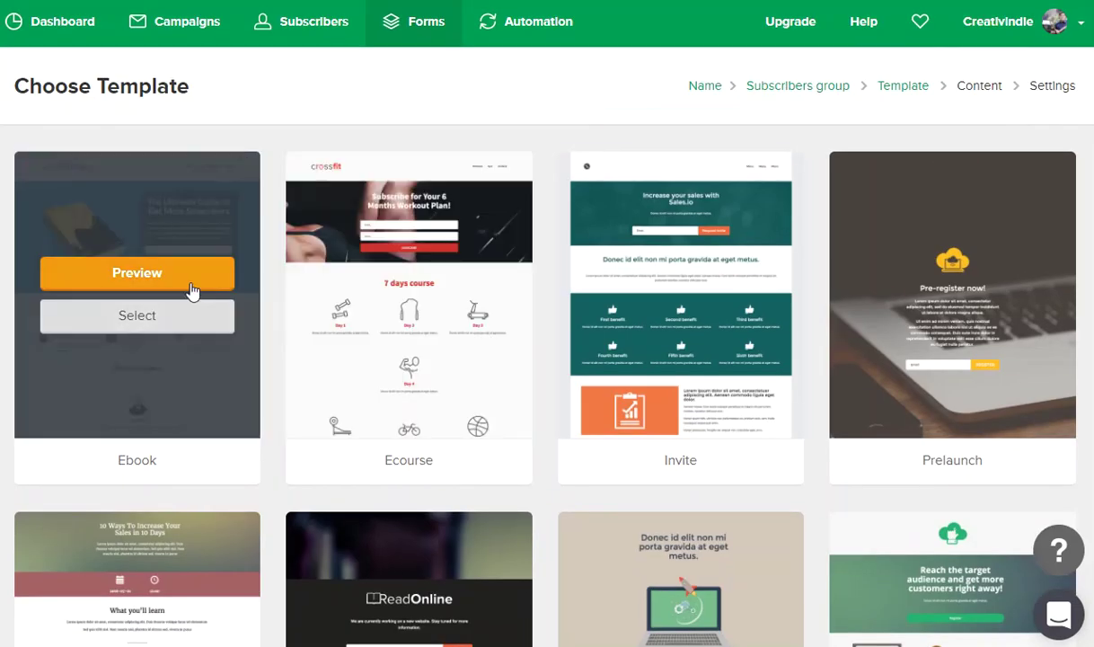
{"action": "left_click", "coordinate": [128, 310]}
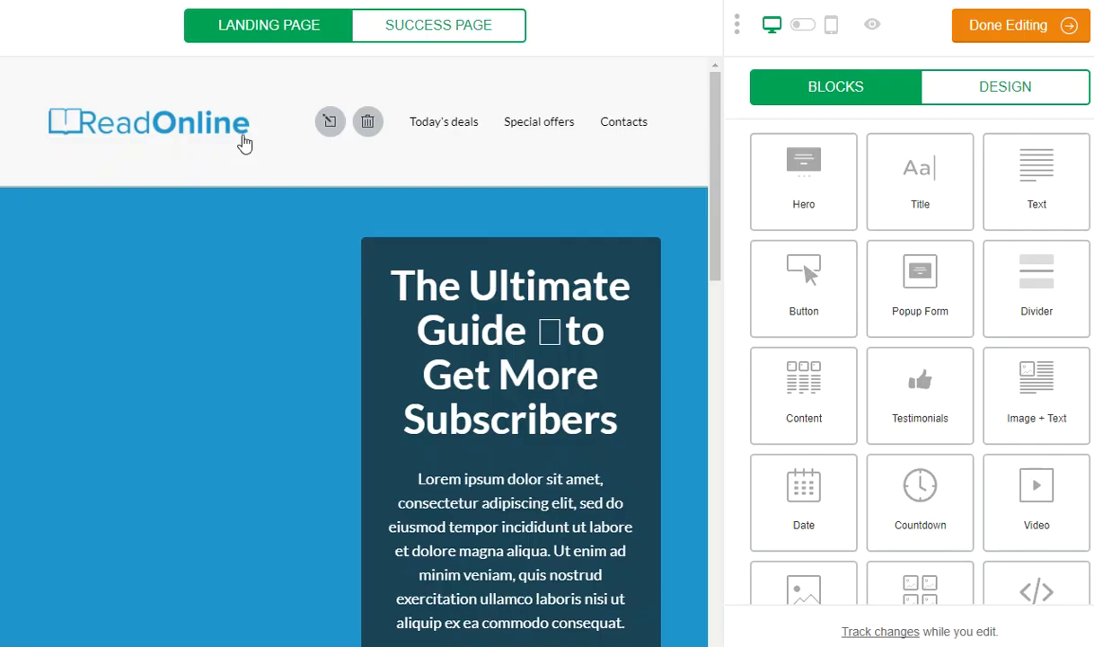
- Remove the header block with the ReadOnline logo and navigation links from the success page
{"action": "left_click", "coordinate": [416, 27]}
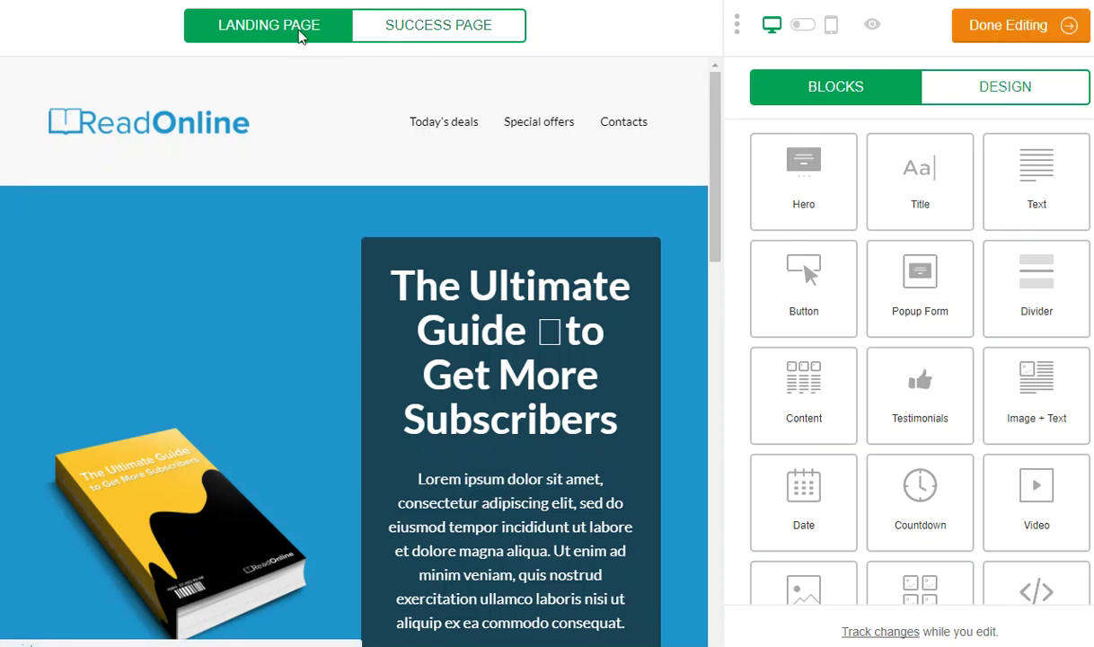
{"action": "left_click", "coordinate": [440, 32]}
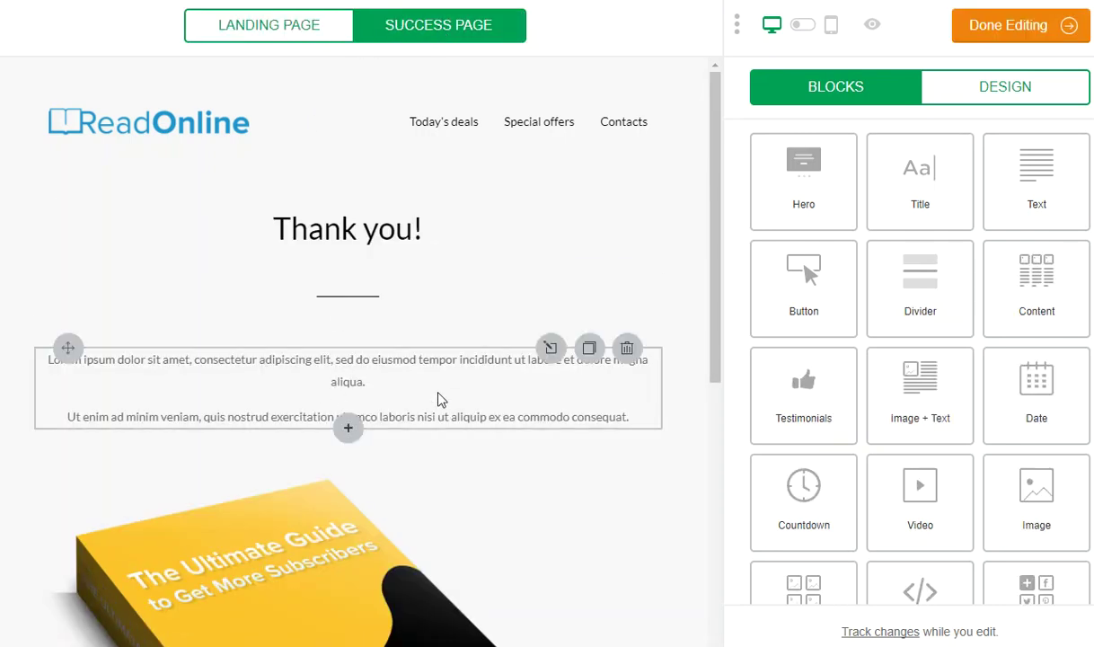
{"action": "scroll", "coordinate": [509, 225], "scroll_direction": "down", "scroll_amount": 5}
{"action": "scroll", "coordinate": [503, 242], "scroll_direction": "up", "scroll_amount": 5}
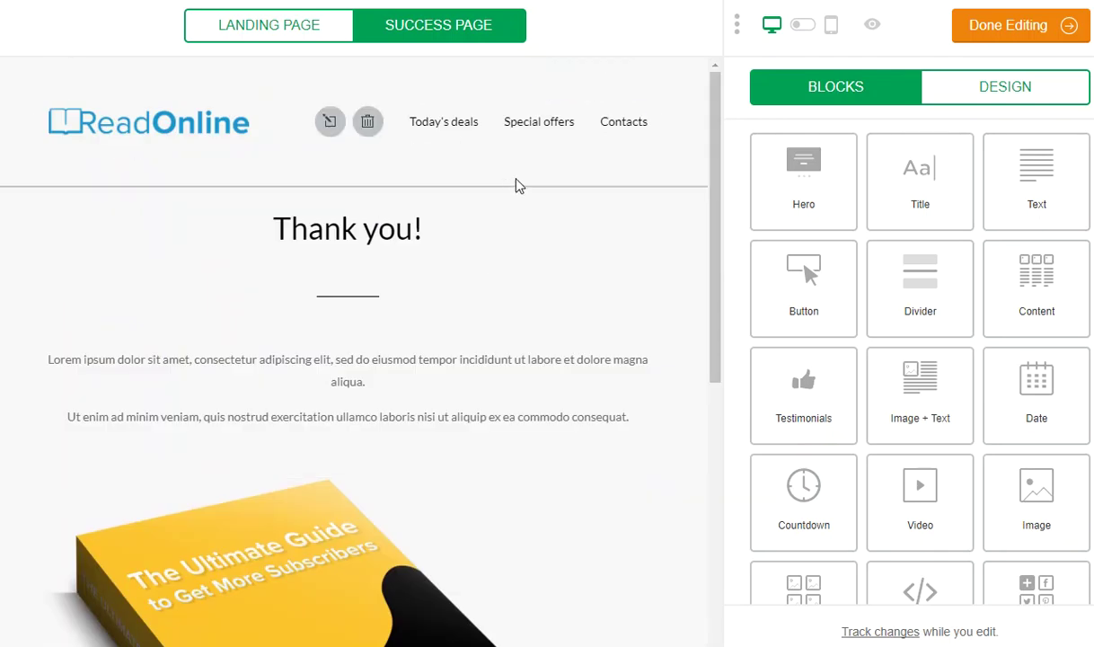
{"action": "left_click", "coordinate": [368, 123]}
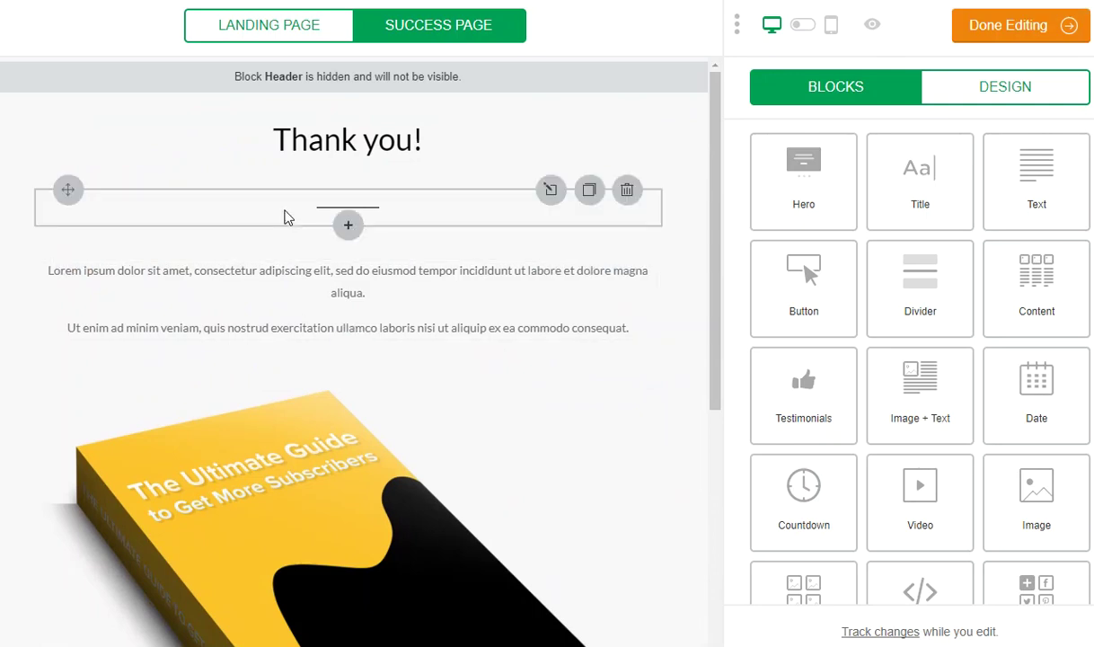
- Look over the Ebook landing page's testimonials, author section, footer, signup form and hero block
{"action": "left_click", "coordinate": [269, 34]}
{"action": "scroll", "coordinate": [375, 404], "scroll_direction": "down", "scroll_amount": 10}
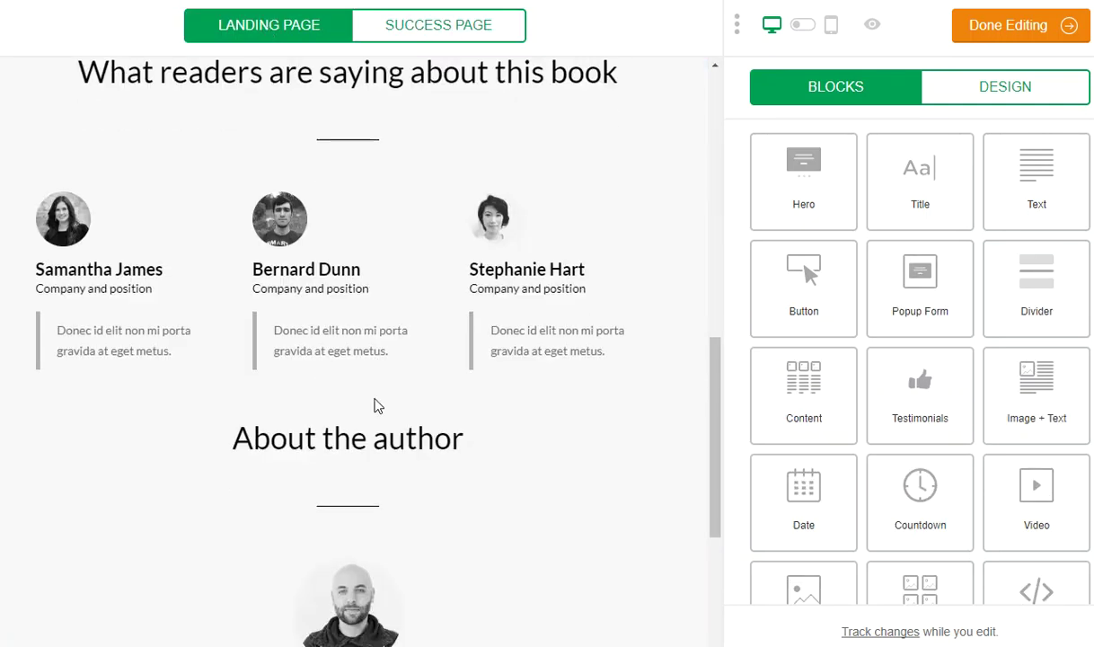
{"action": "scroll", "coordinate": [373, 396], "scroll_direction": "up", "scroll_amount": 4}
{"action": "scroll", "coordinate": [374, 396], "scroll_direction": "down", "scroll_amount": 5}
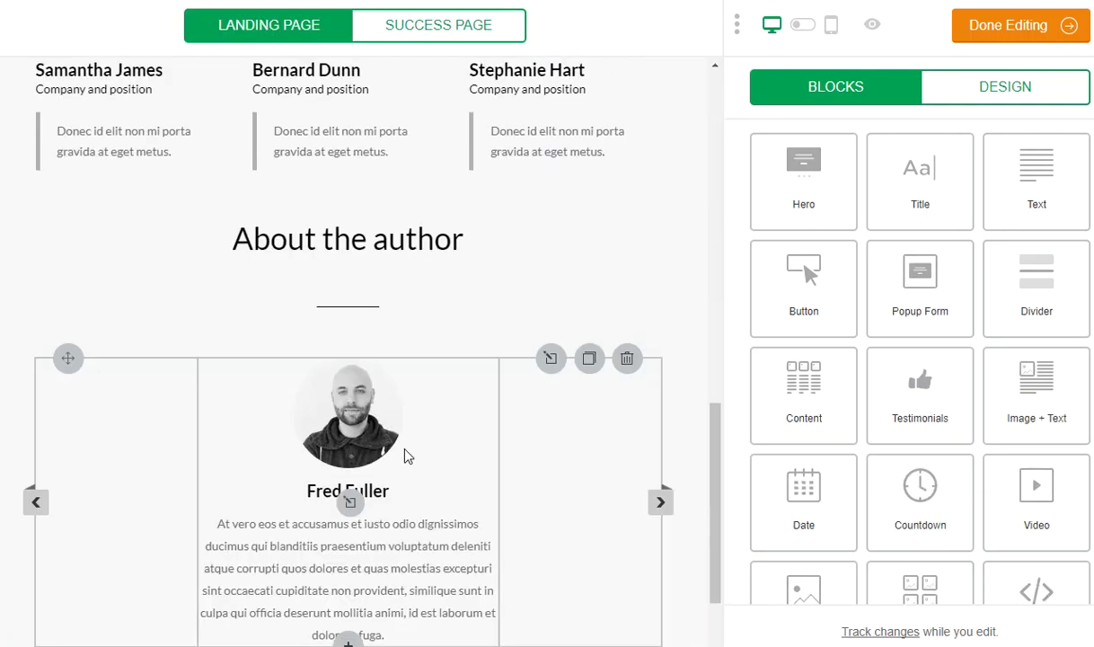
{"action": "scroll", "coordinate": [407, 455], "scroll_direction": "down", "scroll_amount": 2}
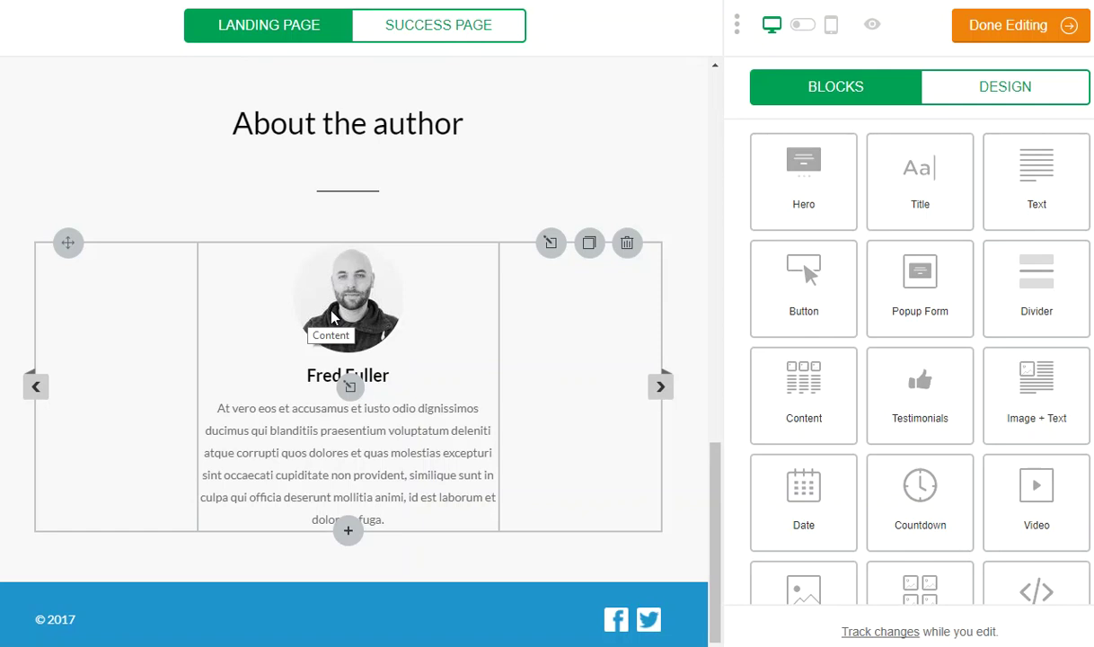
{"action": "scroll", "coordinate": [435, 378], "scroll_direction": "up", "scroll_amount": 5}
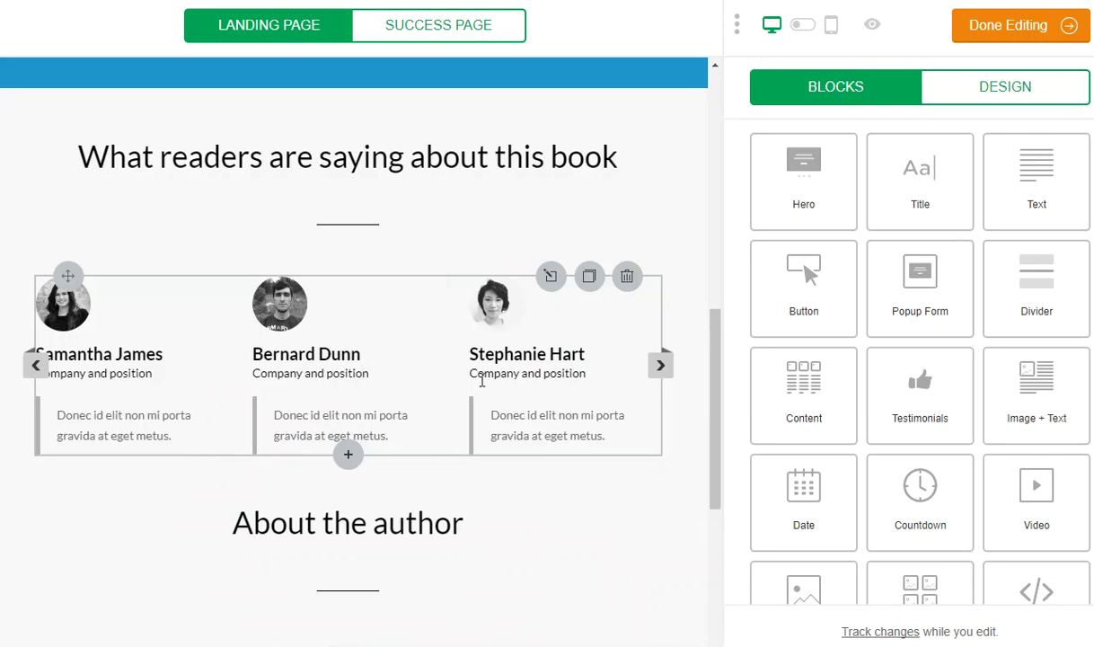
{"action": "scroll", "coordinate": [359, 377], "scroll_direction": "up", "scroll_amount": 2}
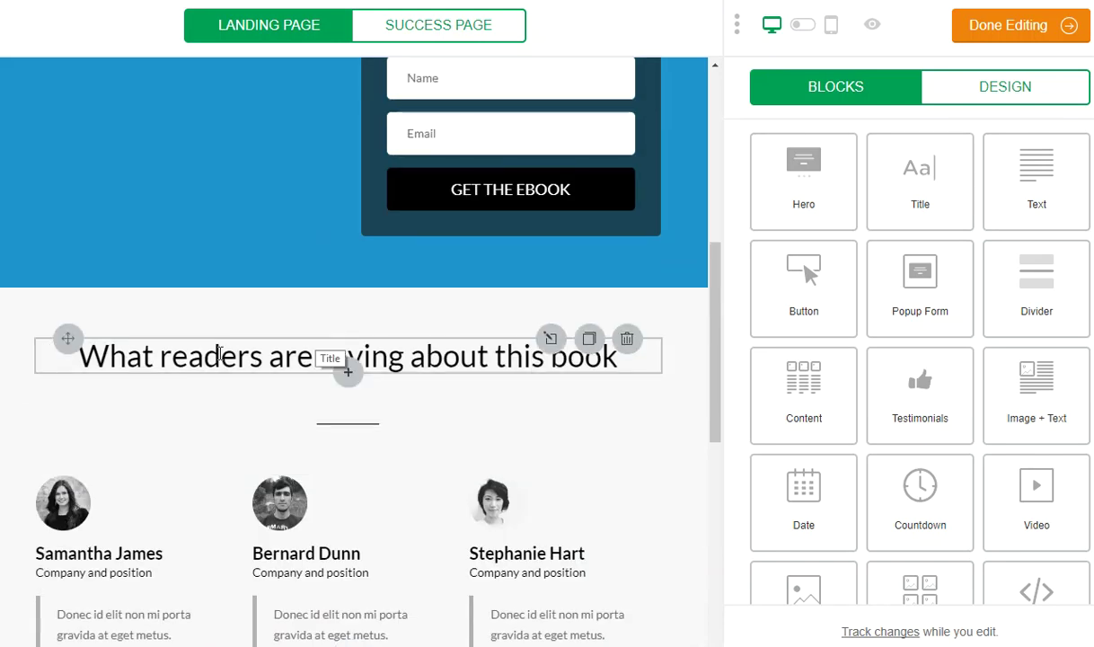
{"action": "scroll", "coordinate": [196, 359], "scroll_direction": "up", "scroll_amount": 2}
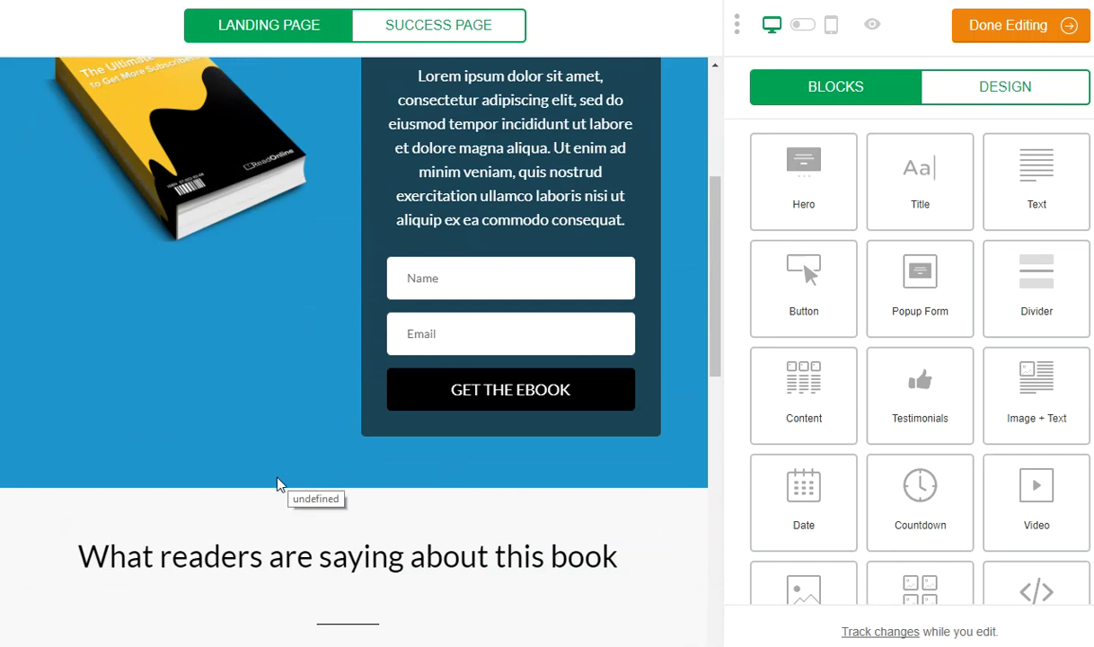
{"action": "scroll", "coordinate": [278, 476], "scroll_direction": "up", "scroll_amount": 3}
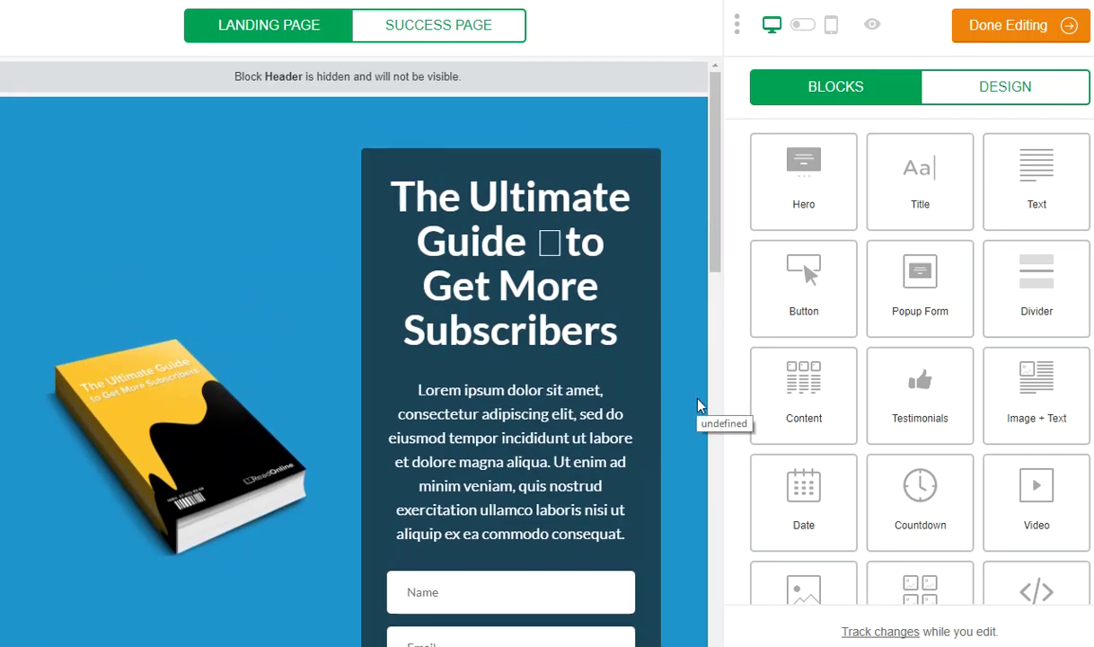